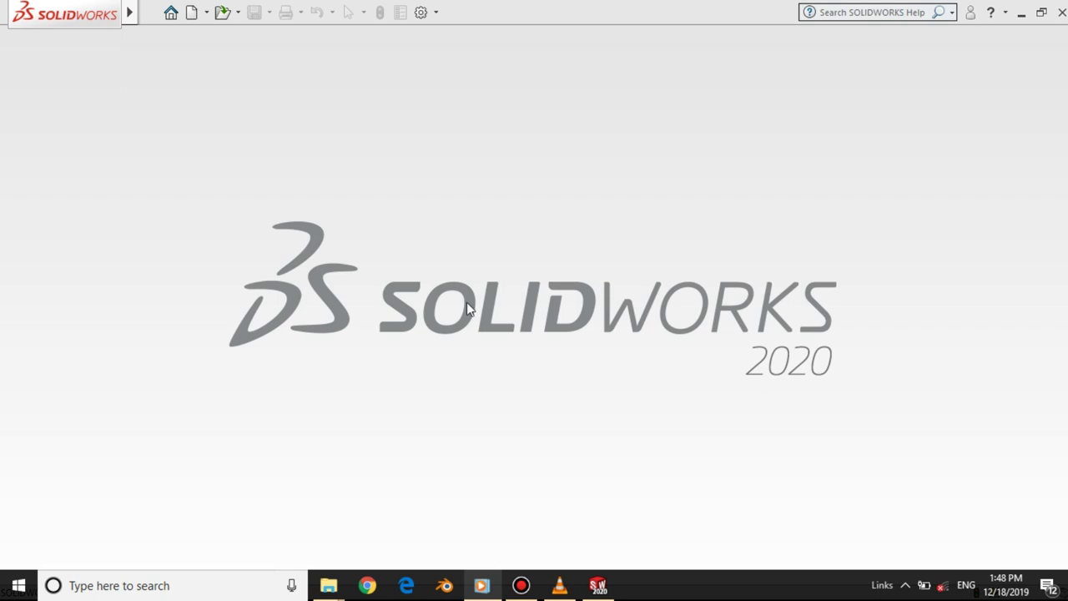
# - Close the stray shortcut menu and create a new blank Part document with Ctrl+N
pyautogui.rightClick(497, 198)
pyautogui.click(367, 152)
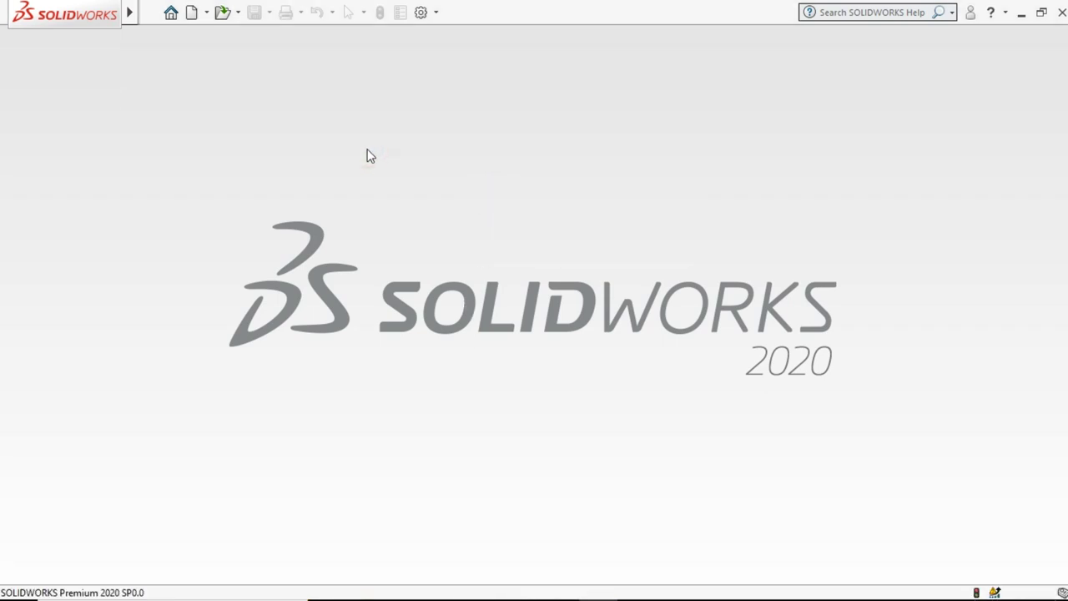
pyautogui.hotkey('ctrl', 'n')
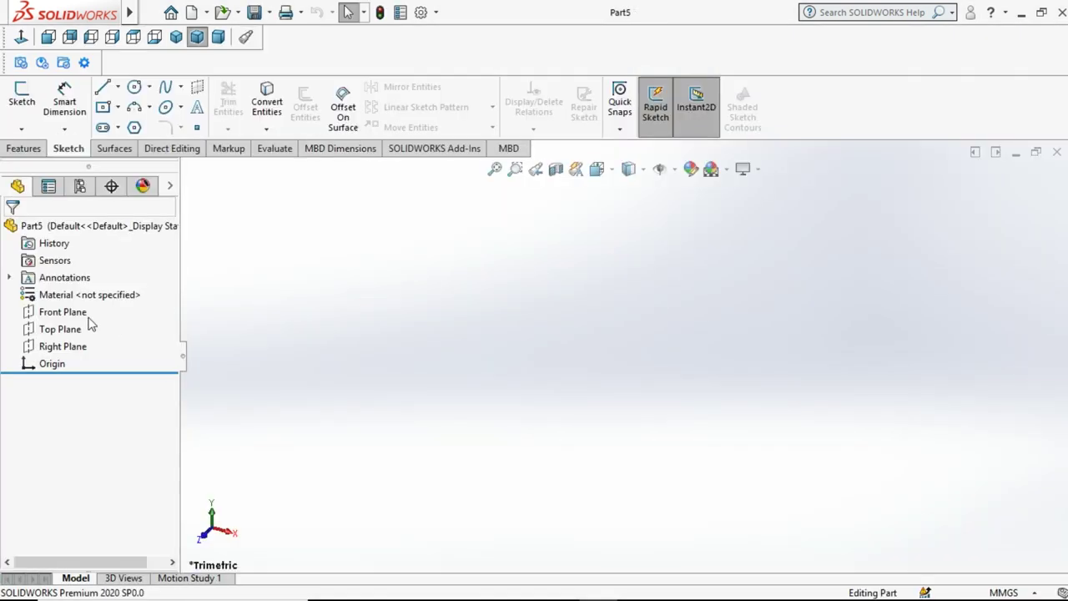
# - Sketch a circle centred at the origin on the Front Plane and dimension its diameter to 220 mm
pyautogui.click(87, 311)
pyautogui.click(91, 290)
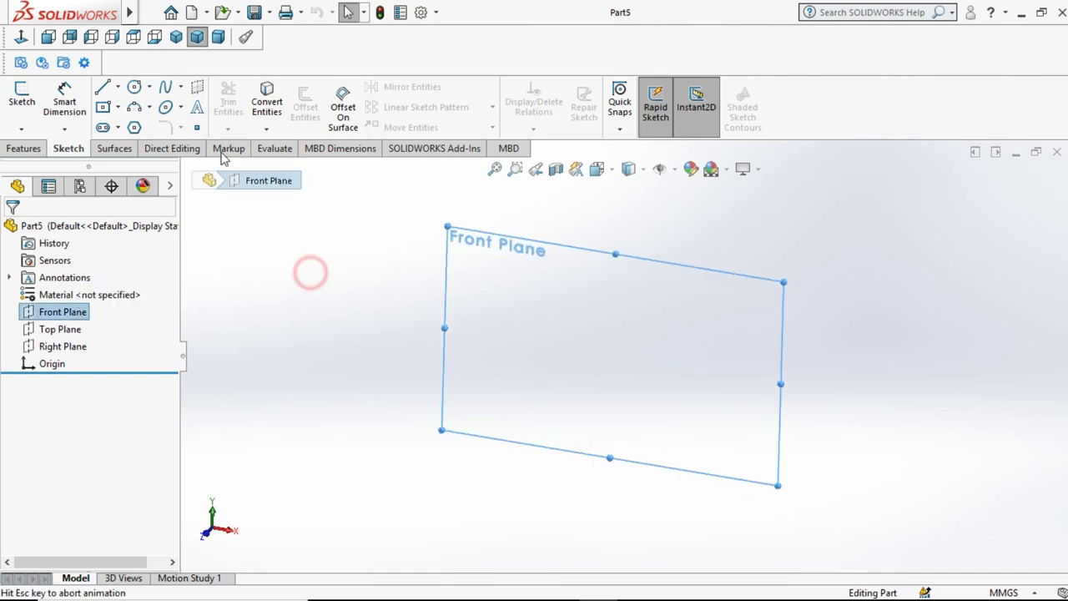
pyautogui.moveTo(558, 398); pyautogui.dragTo(615, 375, button='right')
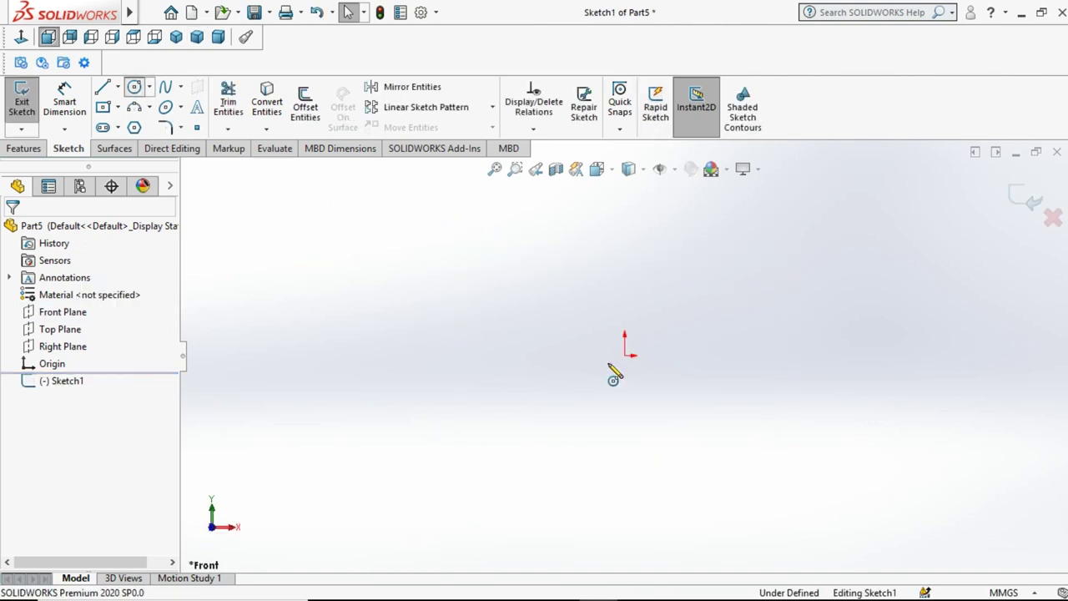
pyautogui.click(624, 354)
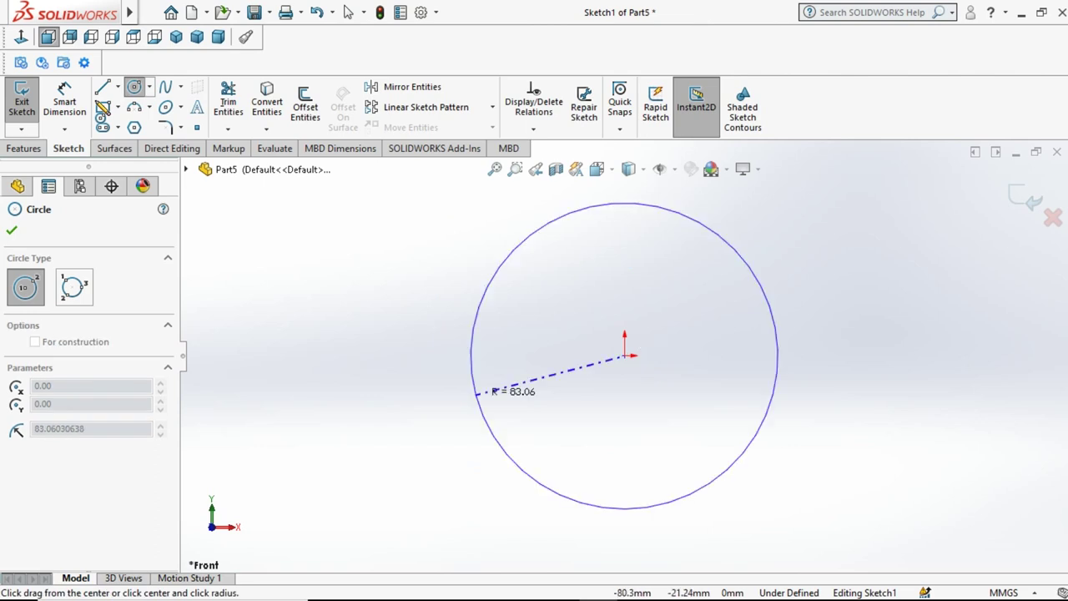
pyautogui.click(475, 399)
pyautogui.moveTo(423, 378); pyautogui.dragTo(467, 380, button='right')
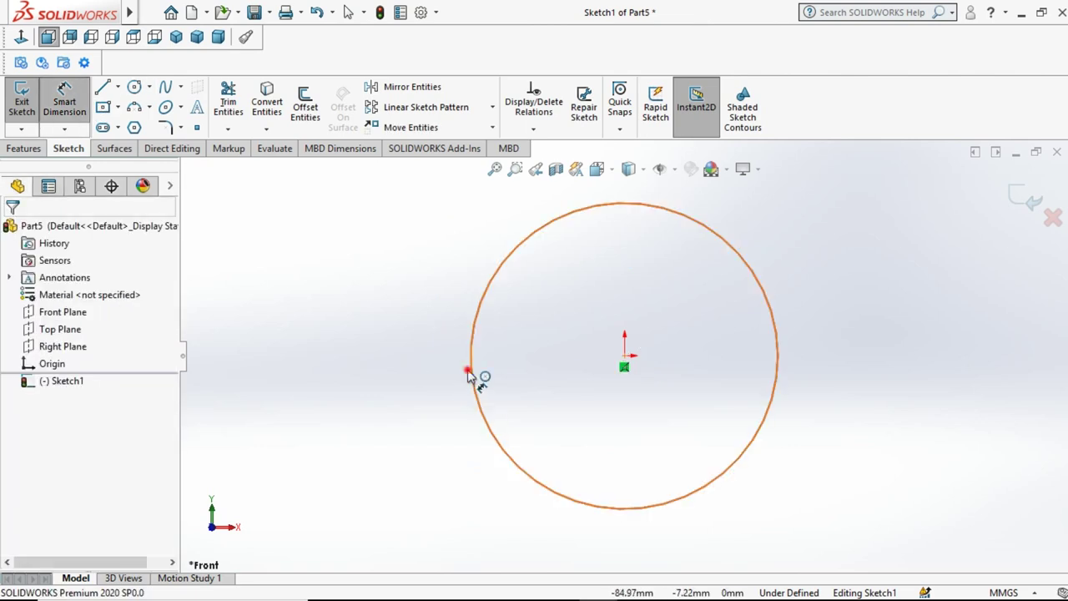
pyautogui.click(472, 376)
pyautogui.click(359, 395)
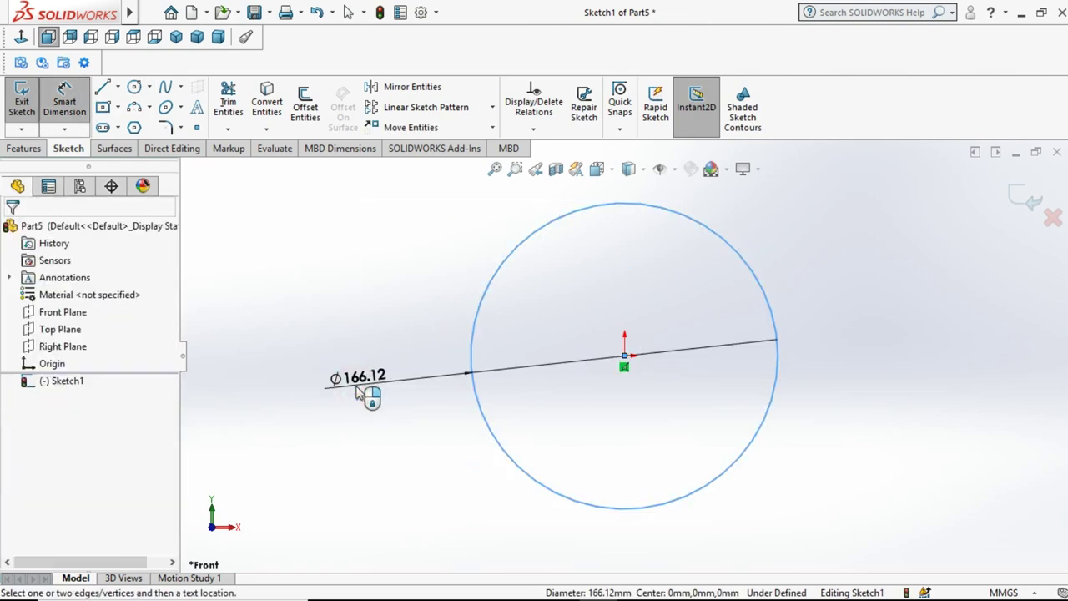
pyautogui.write('200')
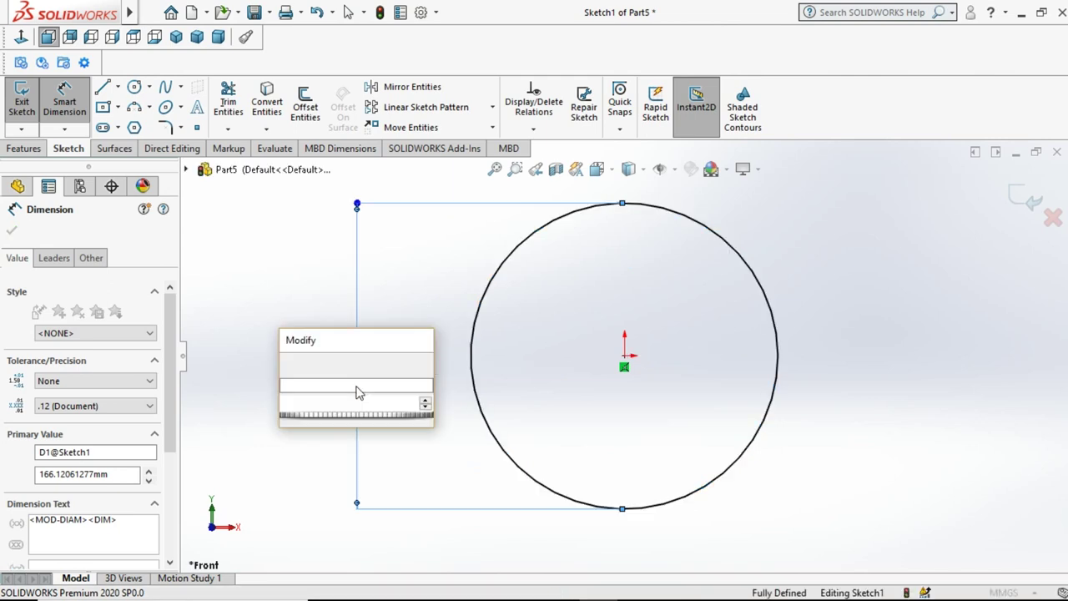
pyautogui.press('Return')
pyautogui.click(286, 345)
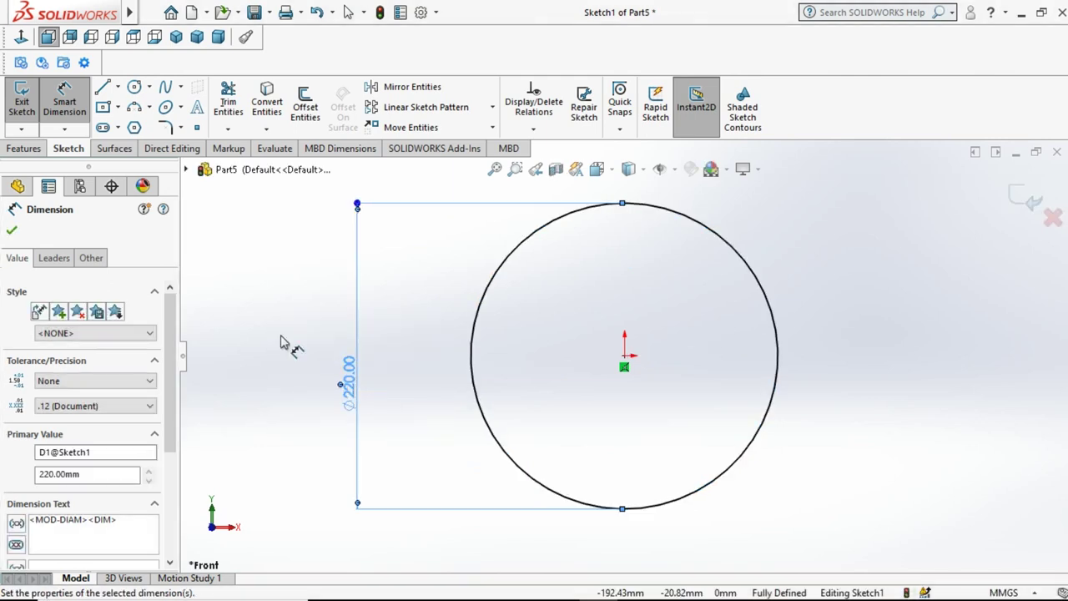
# - Add a vertical centerline through the circle's bottom and top points and trim away the right half
pyautogui.click(117, 87)
pyautogui.click(134, 124)
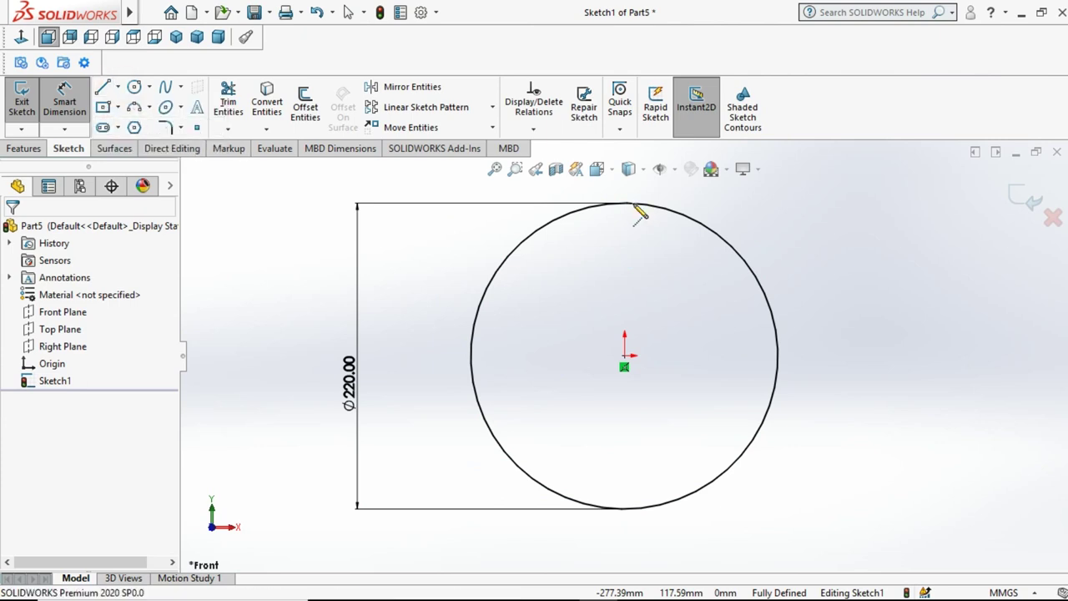
pyautogui.click(624, 508)
pyautogui.click(624, 203)
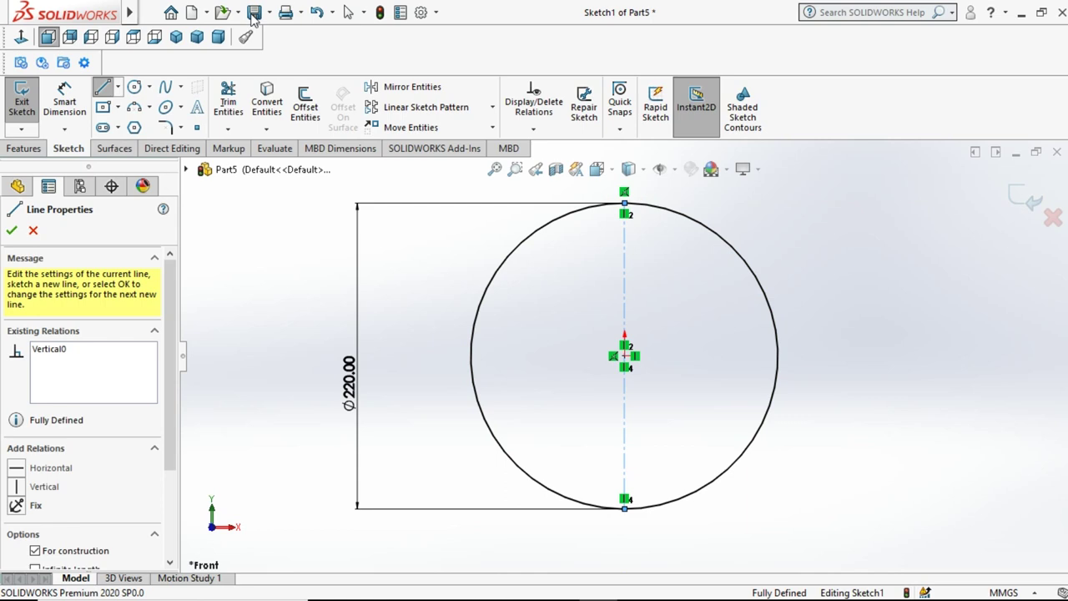
pyautogui.click(346, 11)
pyautogui.click(228, 102)
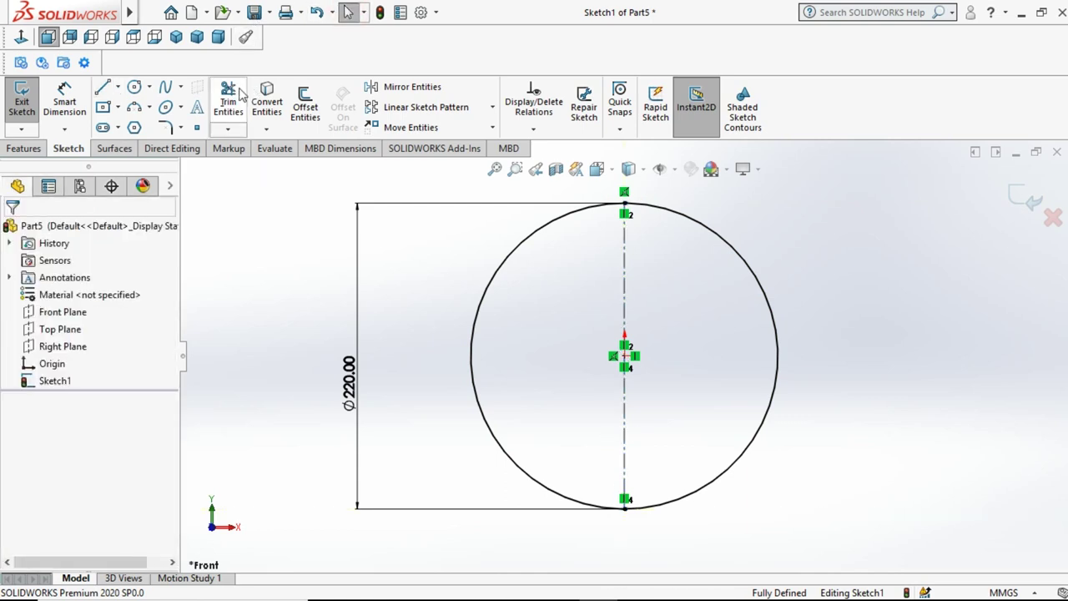
pyautogui.click(719, 242)
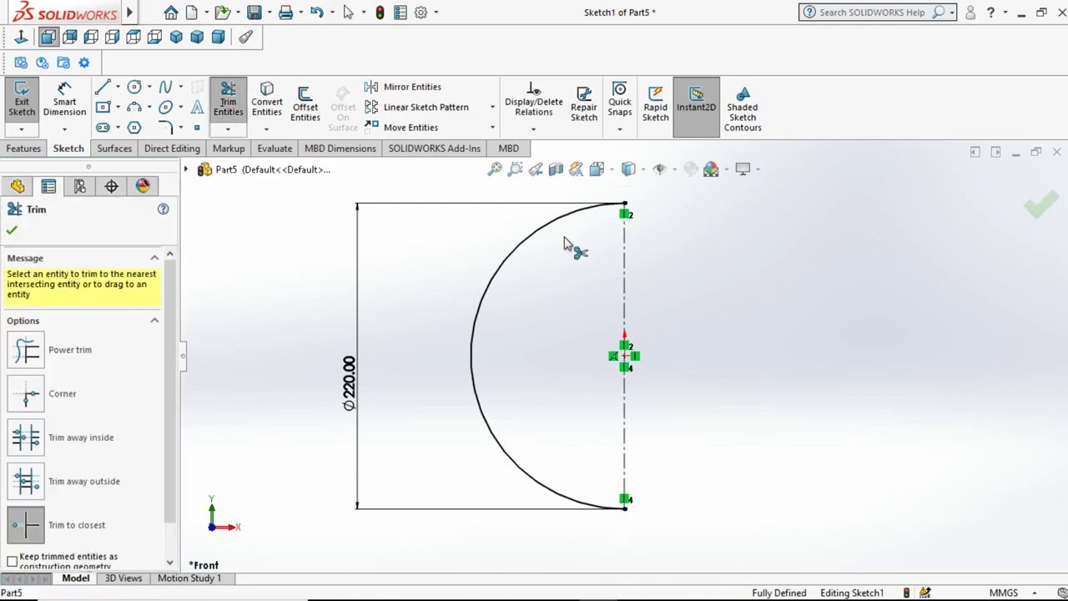
pyautogui.click(25, 148)
pyautogui.click(78, 102)
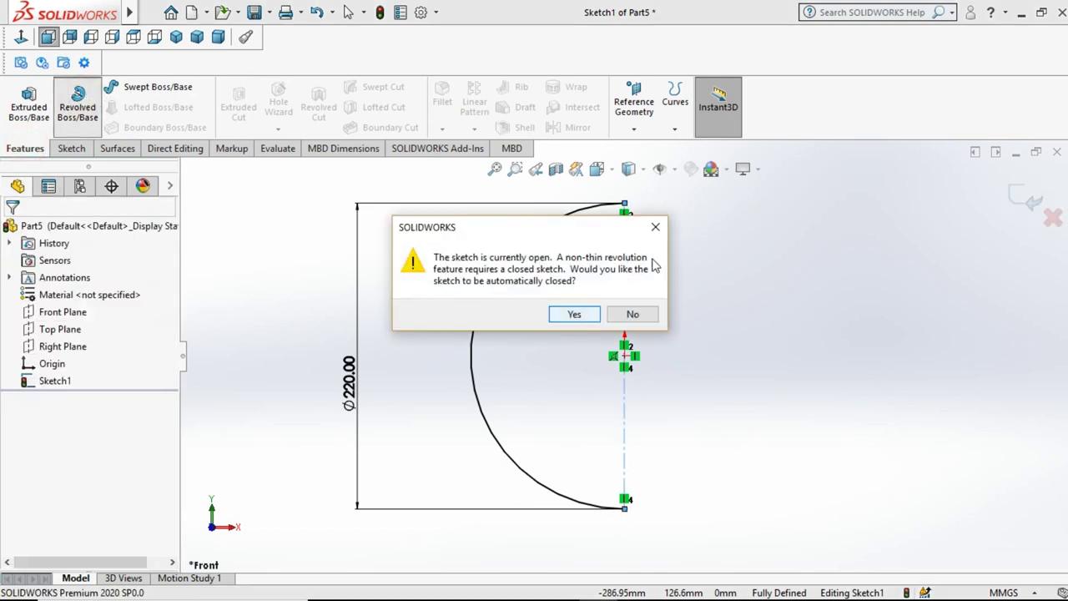
pyautogui.click(655, 227)
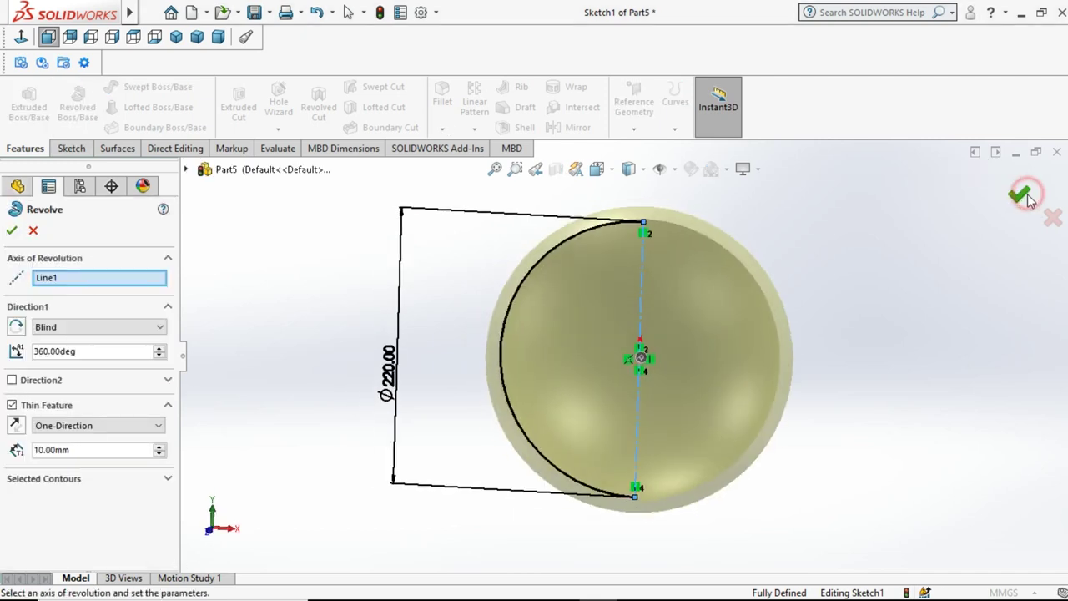
pyautogui.click(1019, 193)
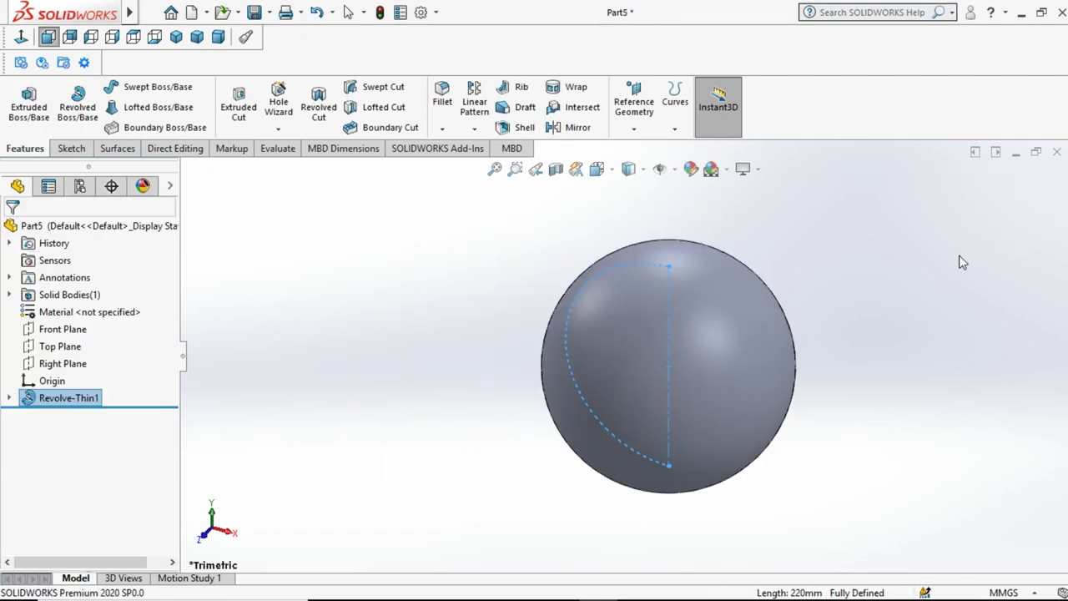
pyautogui.press('Escape')
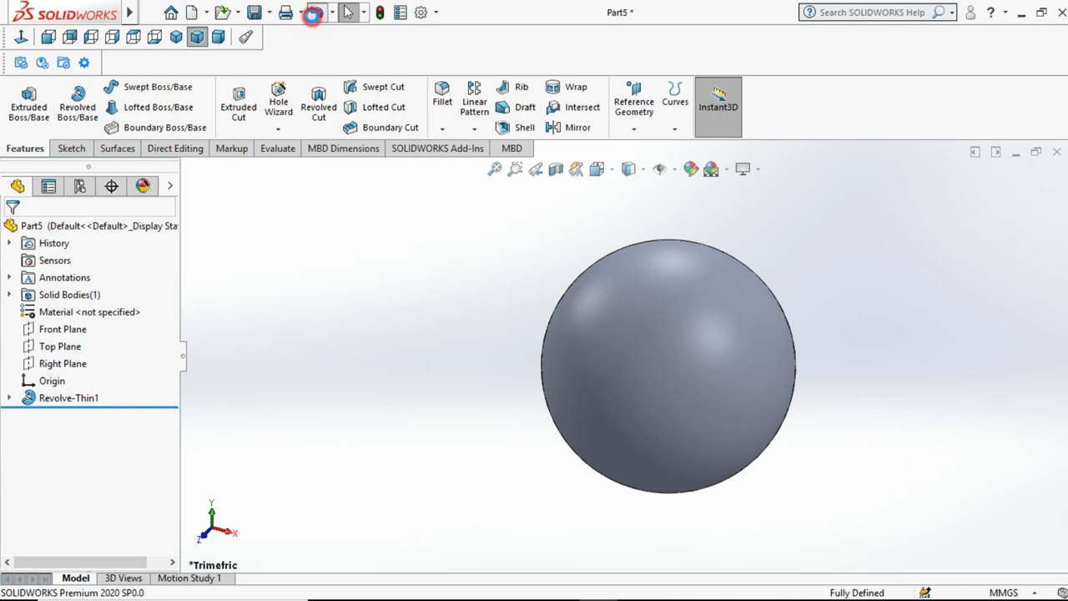
pyautogui.click(313, 13)
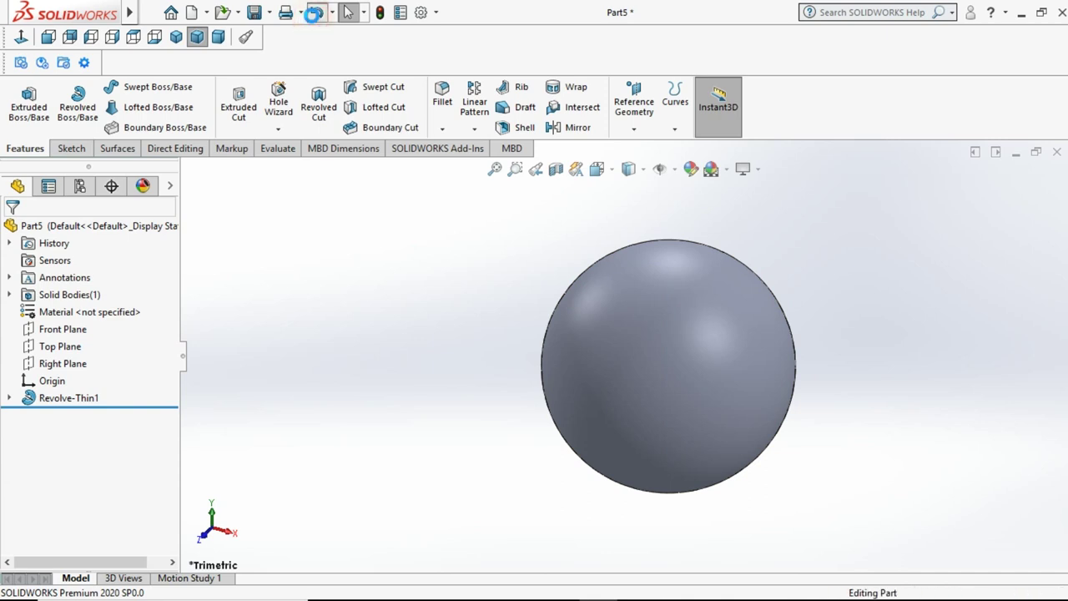
# - Revolve the half-circle arc into a surface through 90° using Mid Plane
pyautogui.click(1024, 206)
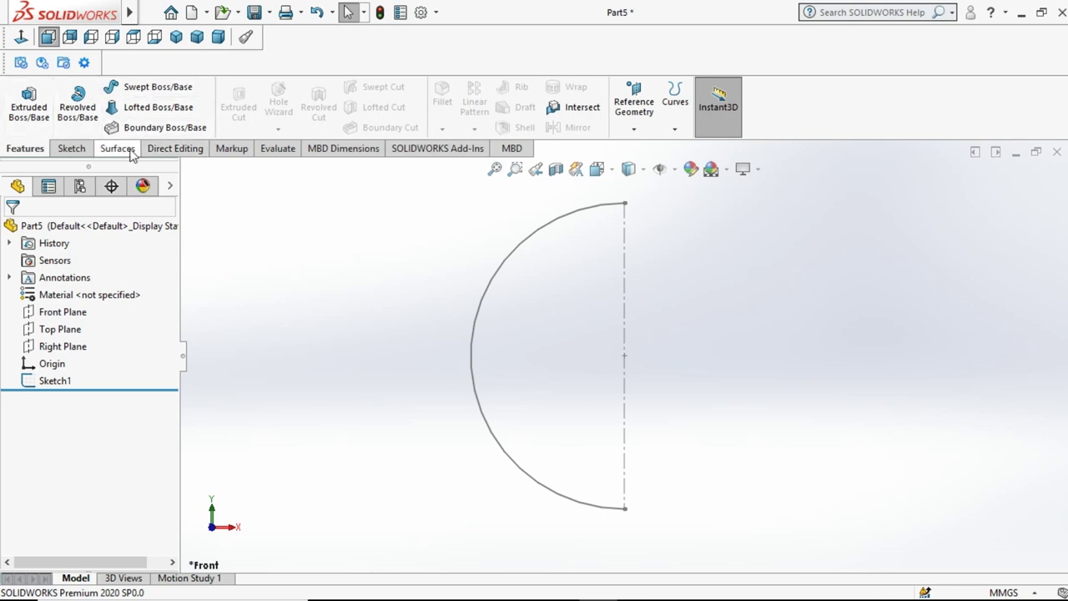
pyautogui.click(126, 149)
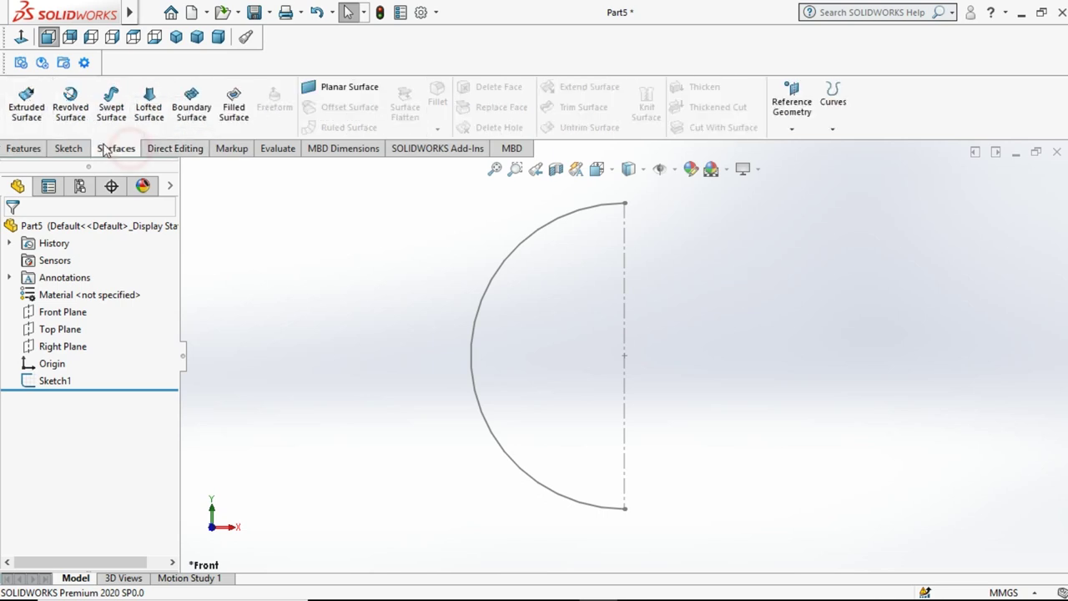
pyautogui.click(81, 108)
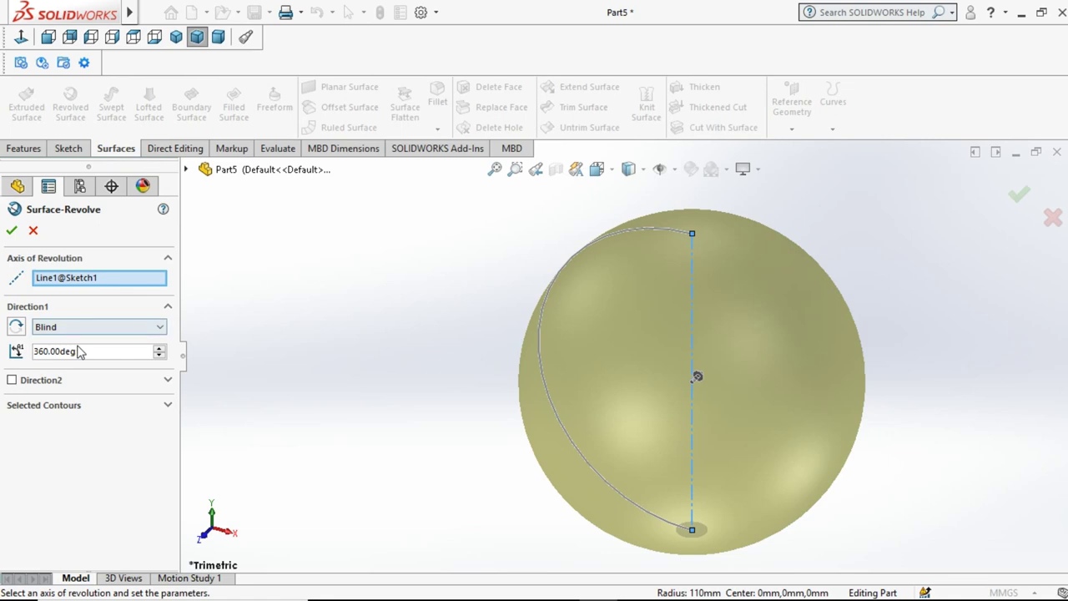
pyautogui.moveTo(3, 346); pyautogui.dragTo(4, 349)
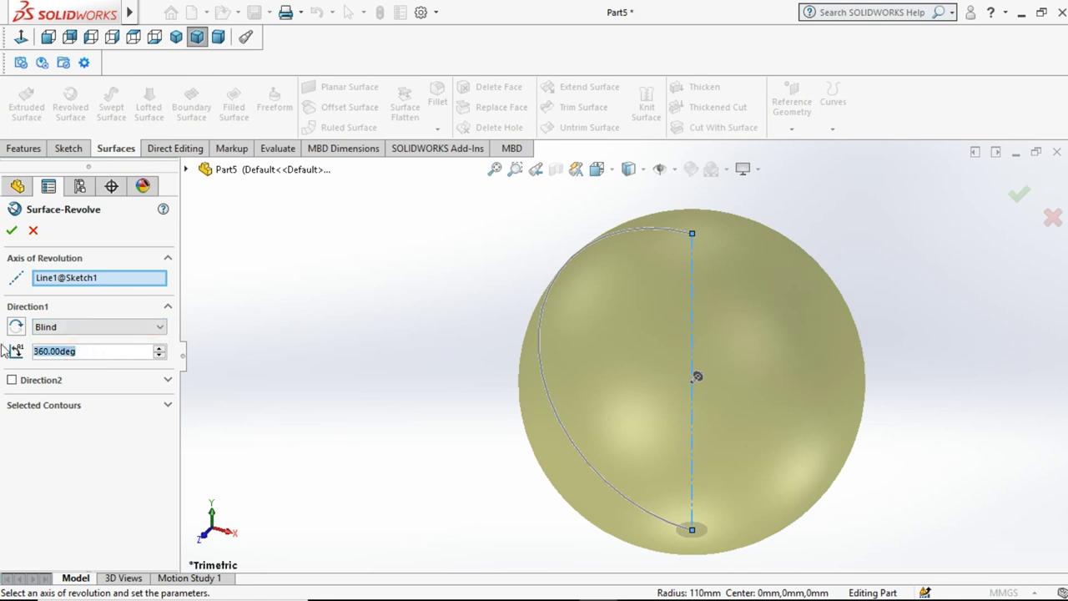
pyautogui.write('90')
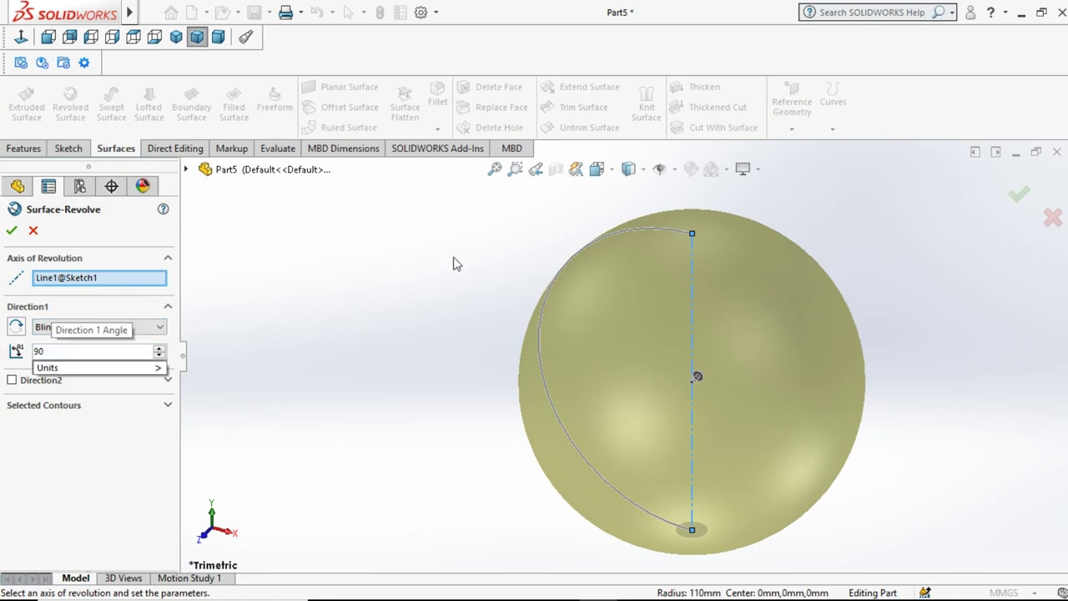
pyautogui.press('Return')
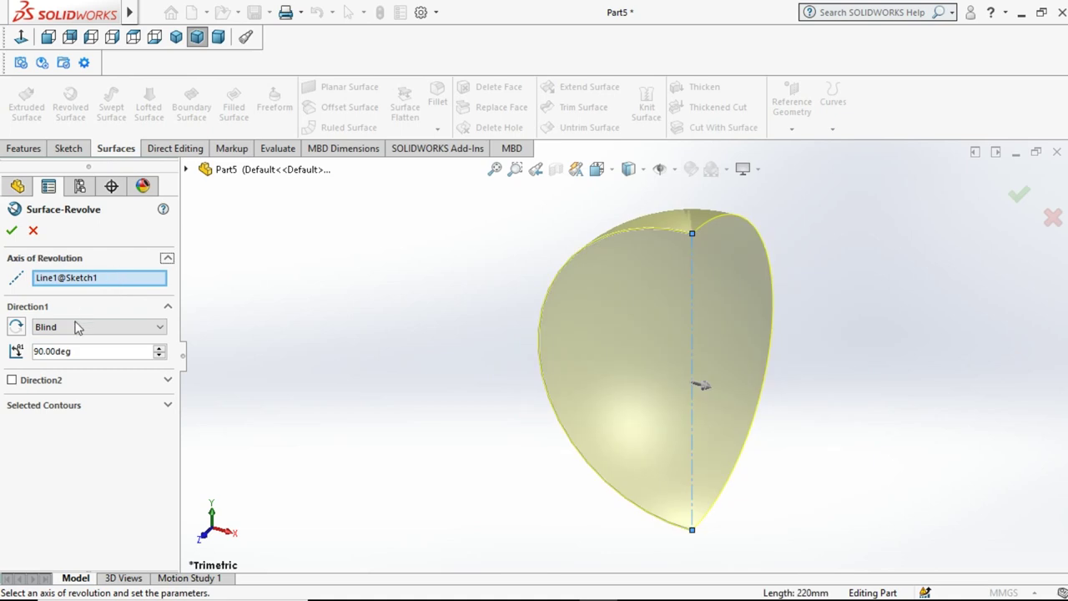
pyautogui.click(76, 328)
pyautogui.click(54, 381)
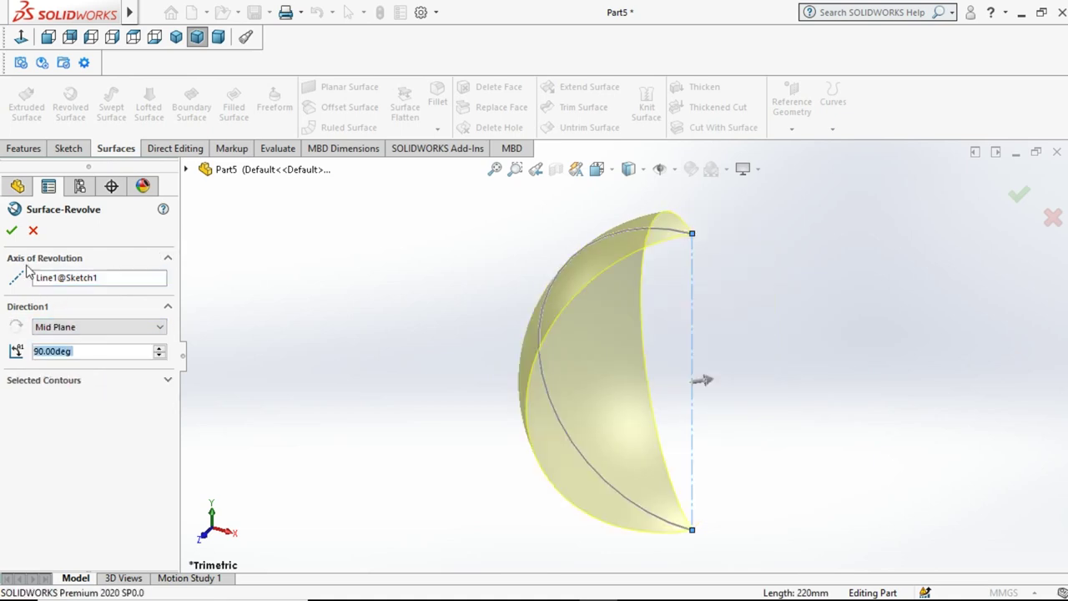
pyautogui.click(14, 231)
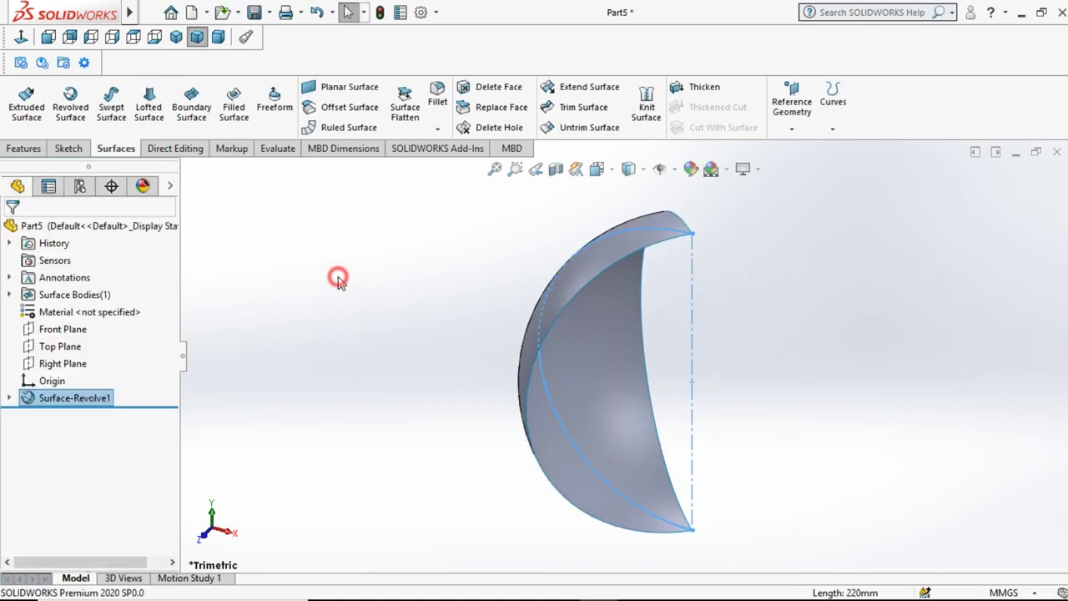
# - Discard a stray Top Plane sketch, then draw a slanted line from the origin on the Front Plane
pyautogui.click(41, 331)
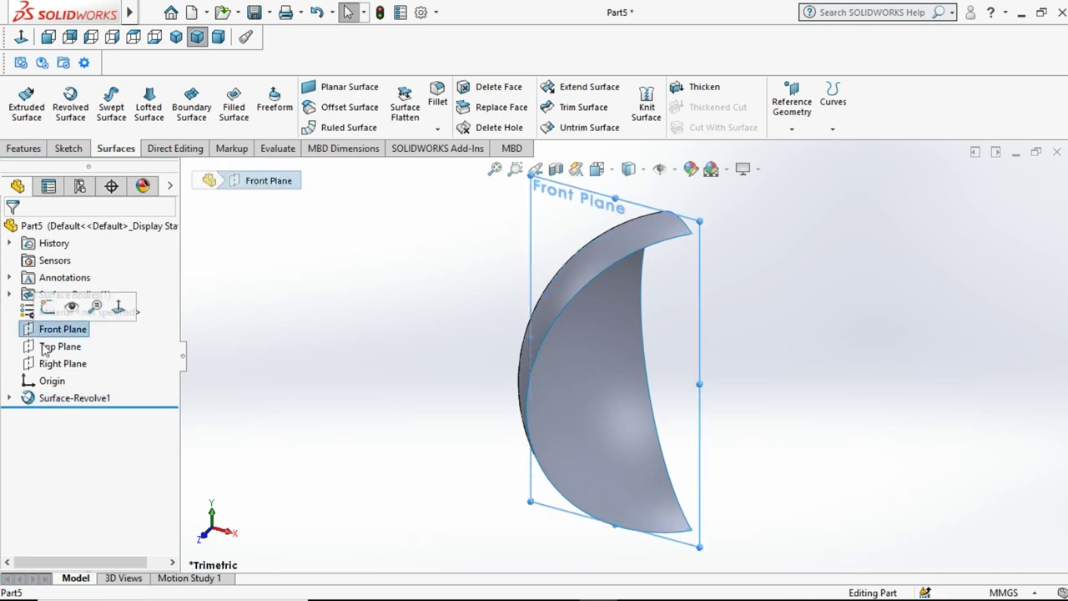
pyautogui.click(50, 346)
pyautogui.click(56, 315)
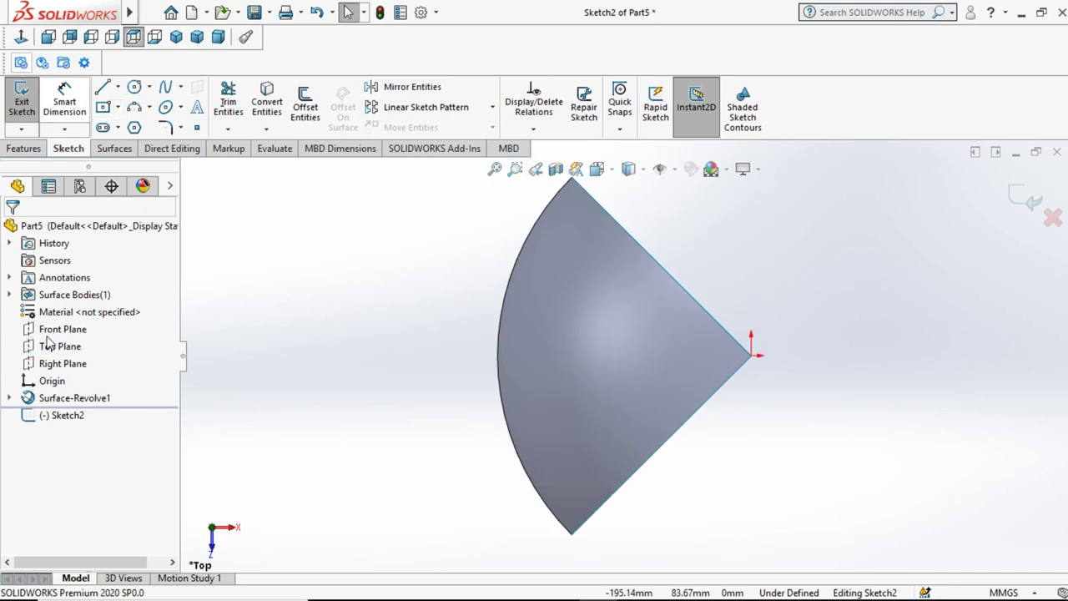
pyautogui.click(21, 105)
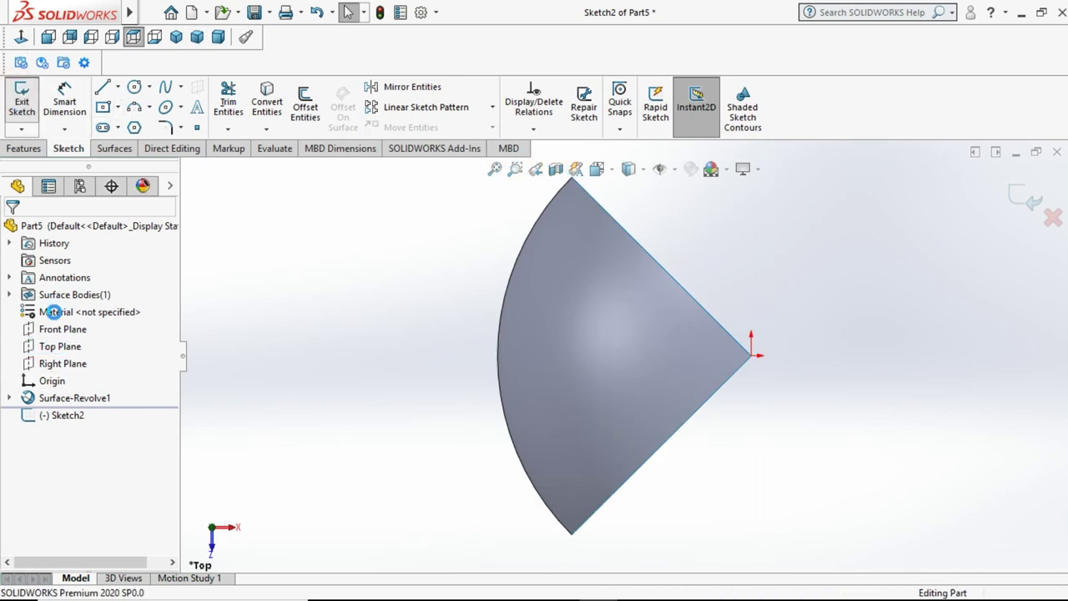
pyautogui.click(65, 329)
pyautogui.click(71, 306)
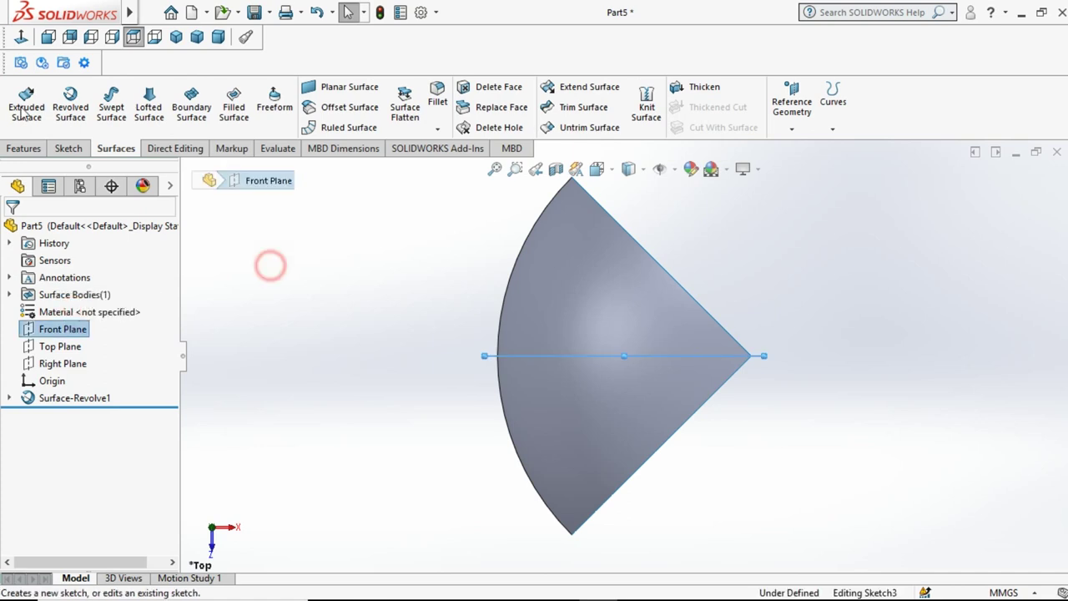
pyautogui.click(105, 90)
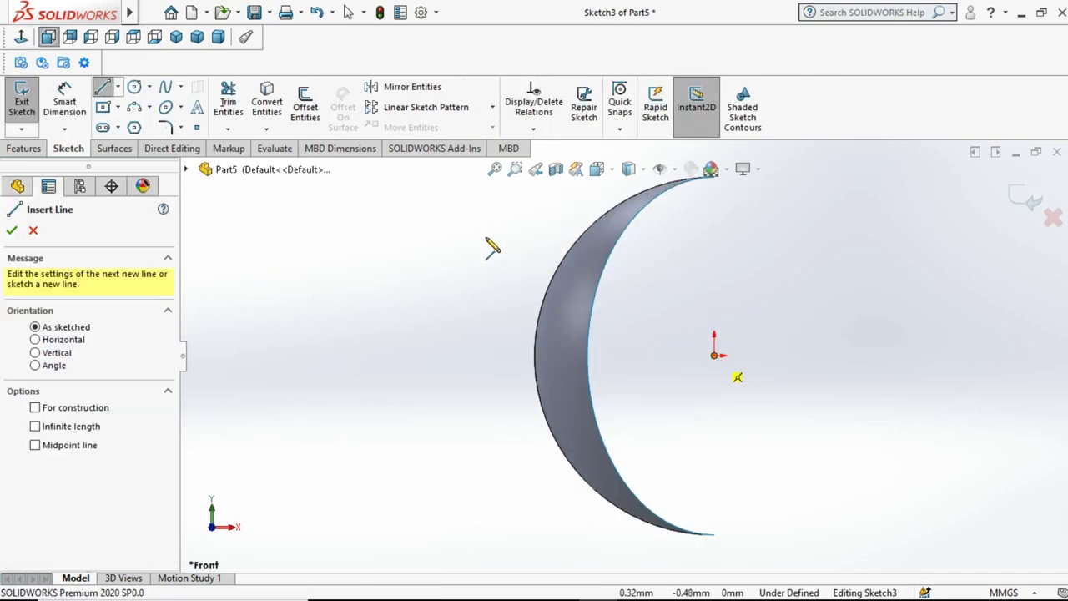
pyautogui.click(713, 355)
pyautogui.click(481, 222)
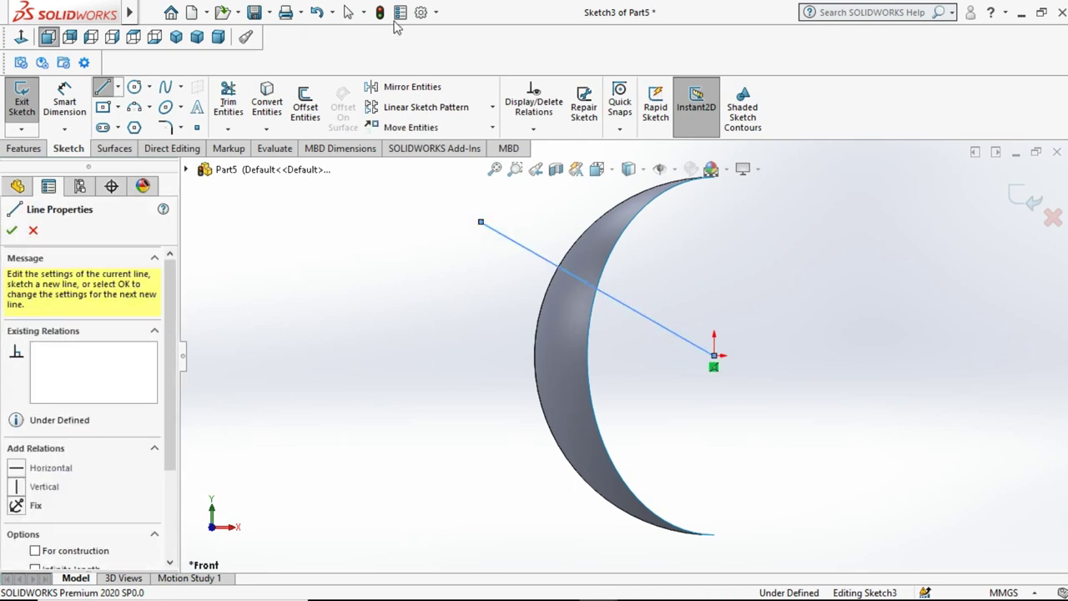
pyautogui.click(348, 12)
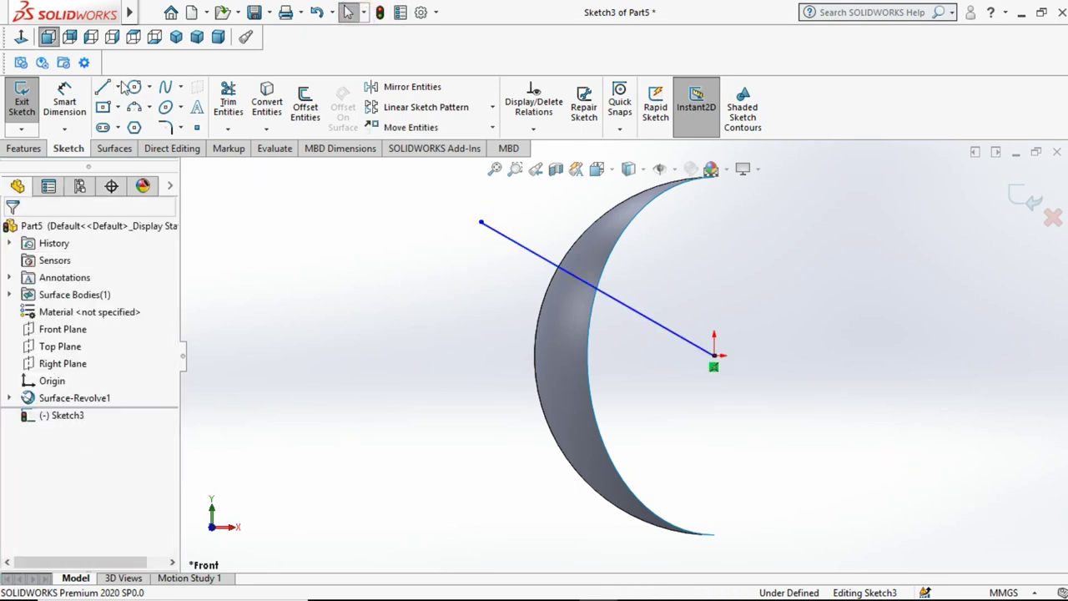
# - Add a horizontal centerline running left from the origin
pyautogui.click(118, 87)
pyautogui.click(136, 123)
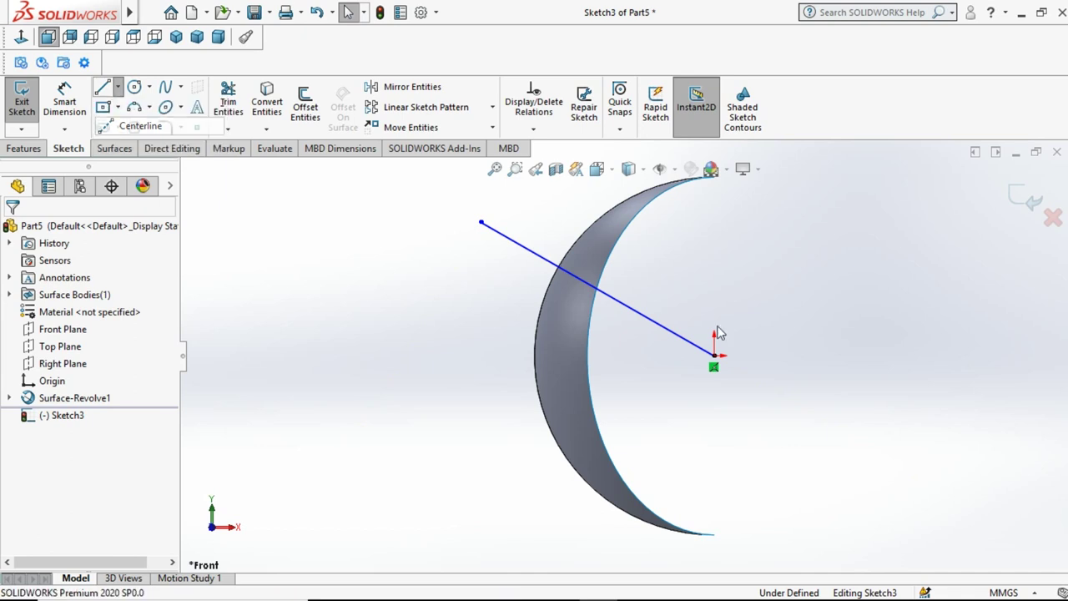
pyautogui.click(713, 356)
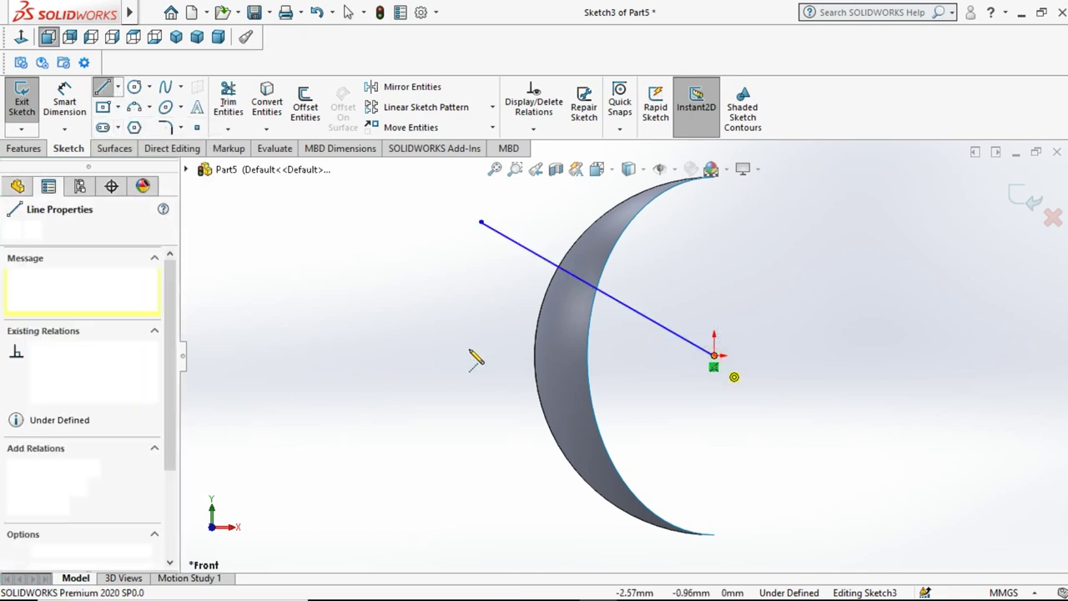
pyautogui.click(457, 354)
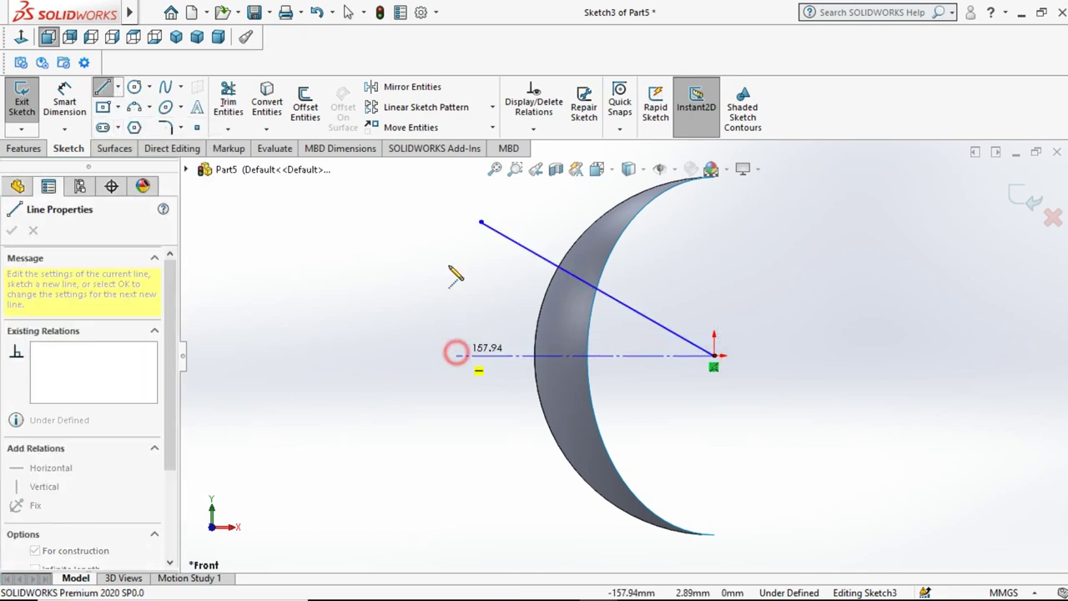
pyautogui.press('Escape')
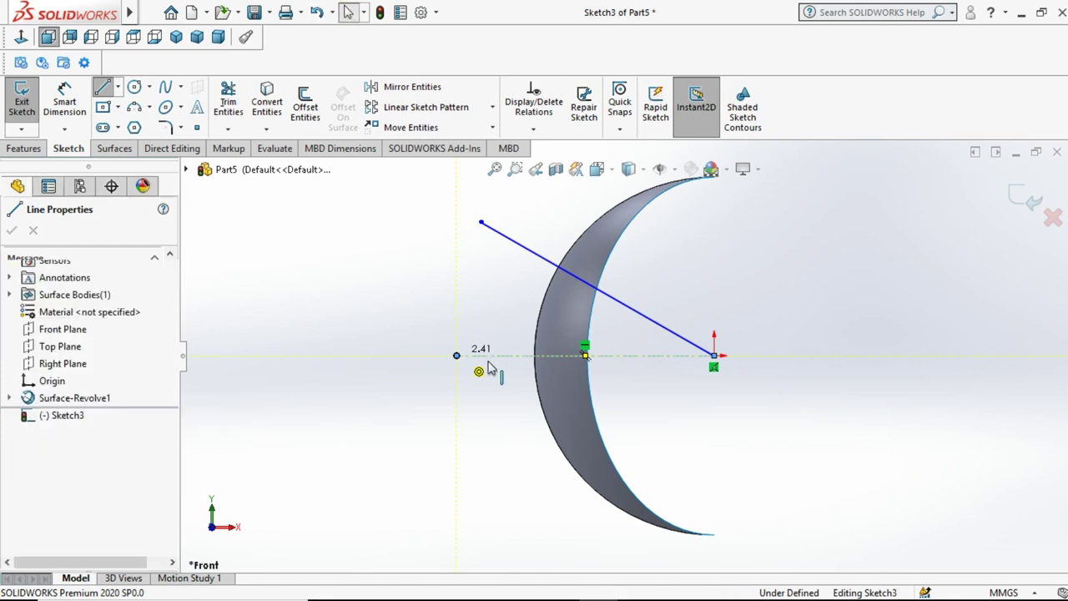
pyautogui.click(495, 355)
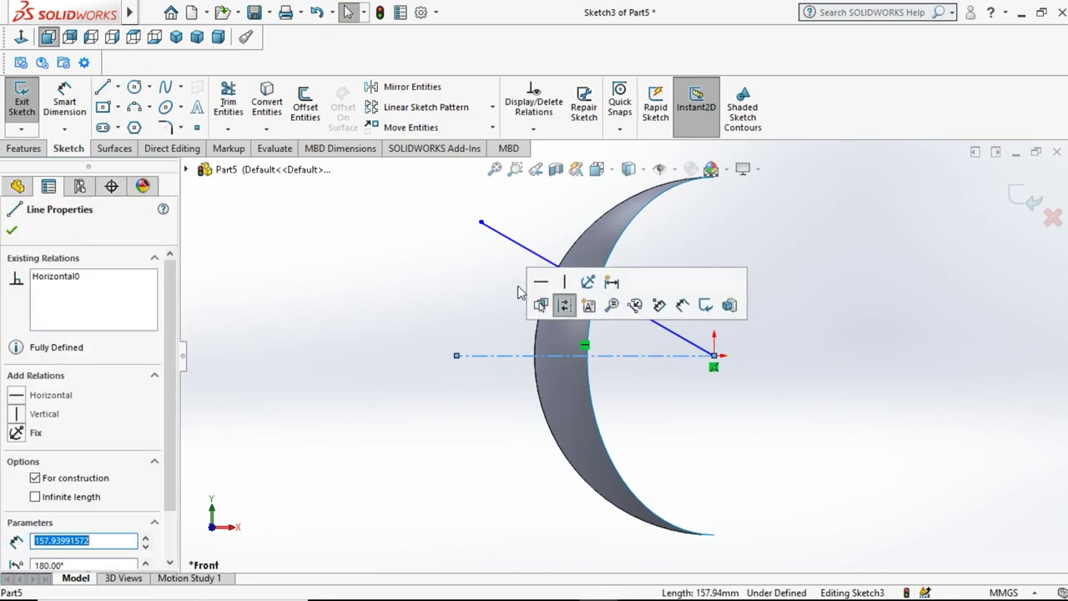
pyautogui.click(334, 294)
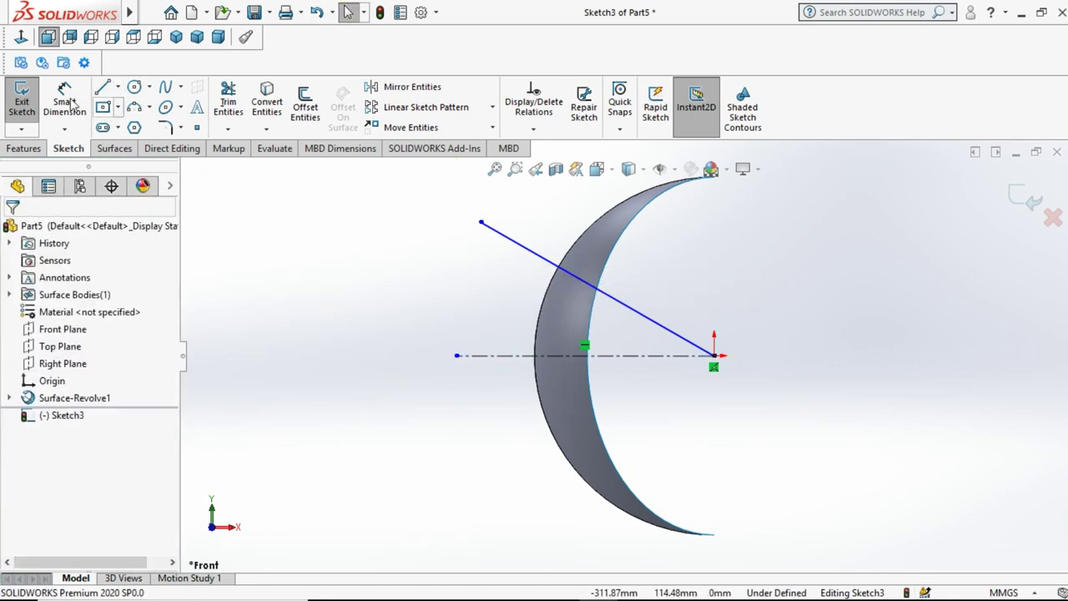
# - Dimension the angle between the line and centerline as 45° and close the sketch
pyautogui.moveTo(527, 211); pyautogui.dragTo(584, 242, button='right')
pyautogui.click(624, 305)
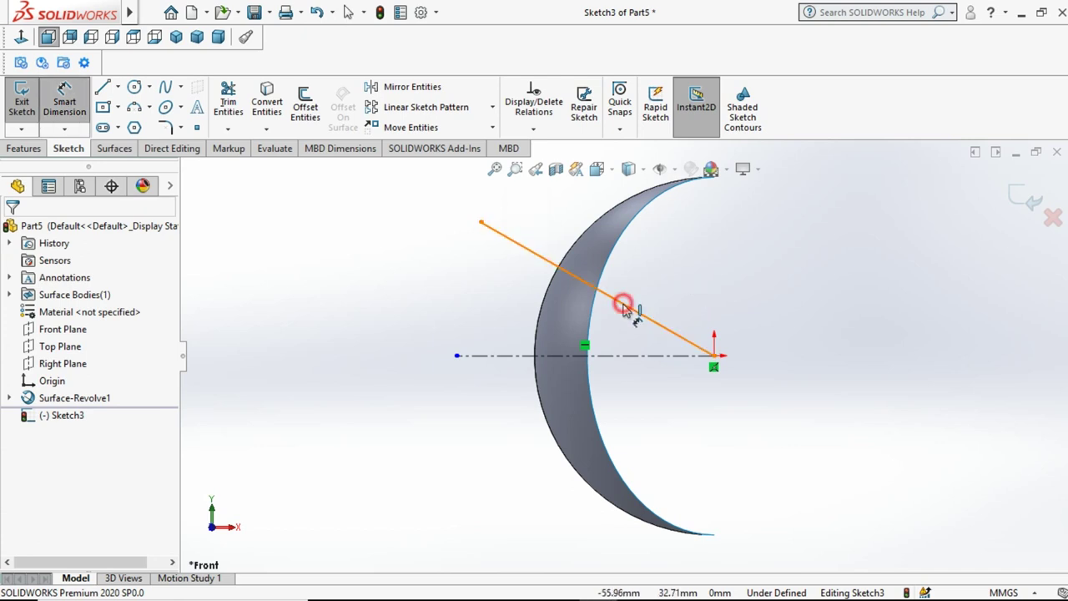
pyautogui.click(622, 355)
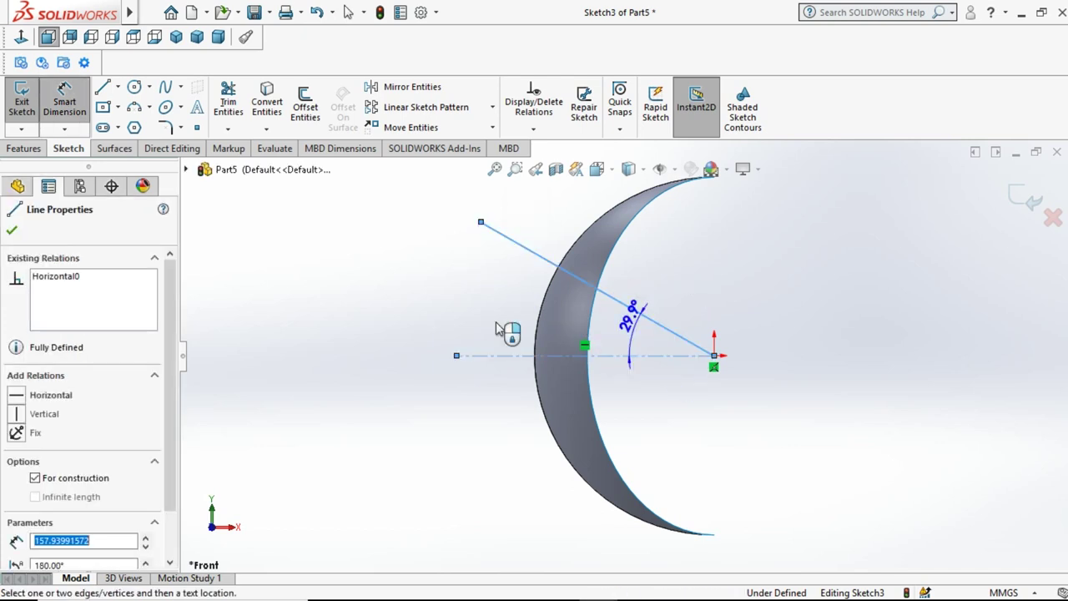
pyautogui.click(498, 325)
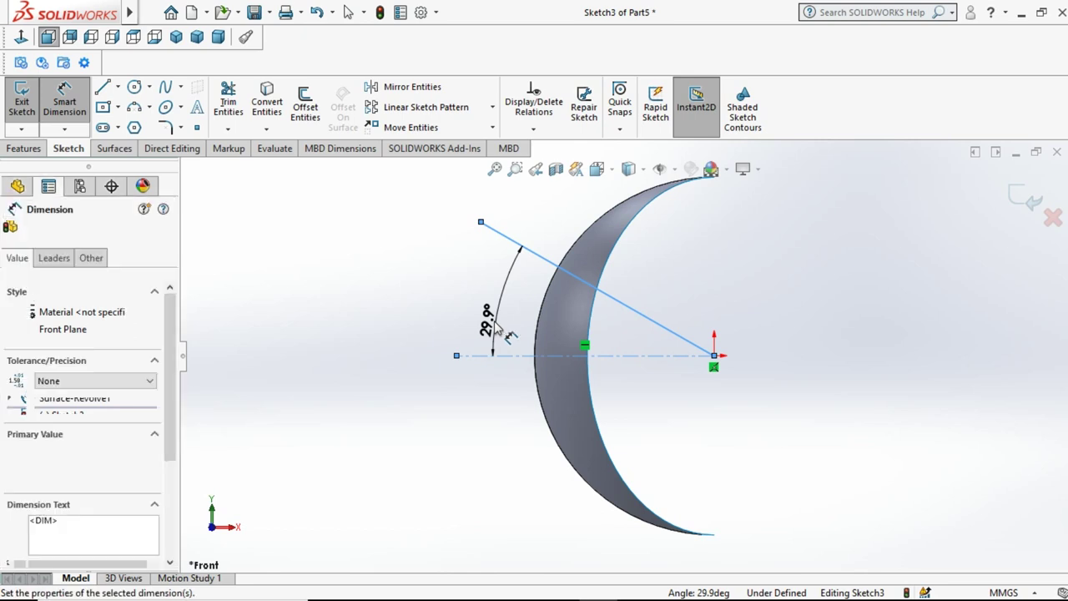
pyautogui.write('45')
pyautogui.press('Return')
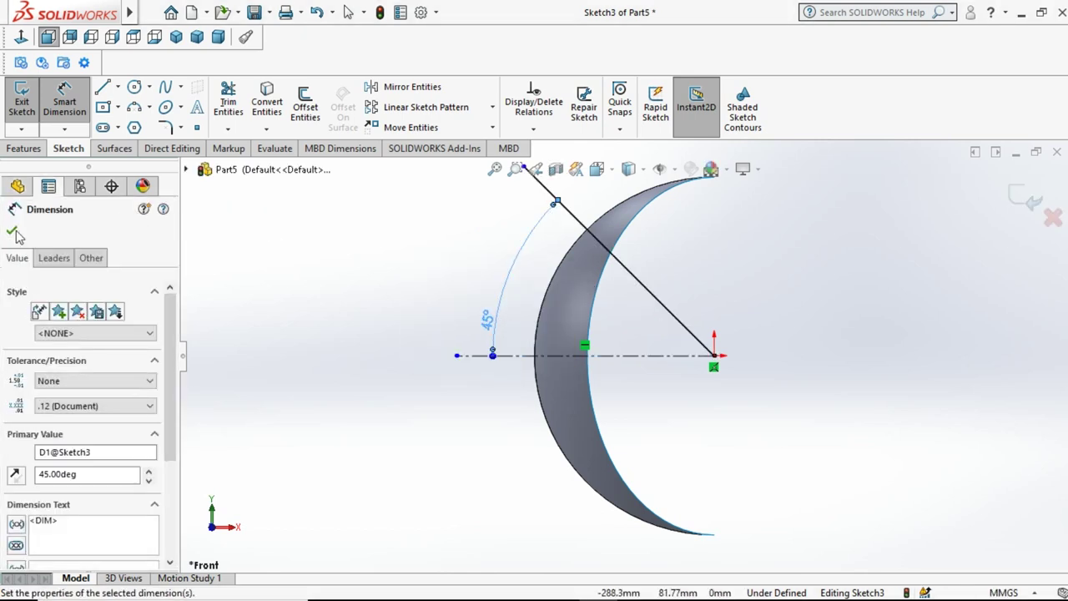
pyautogui.click(374, 220)
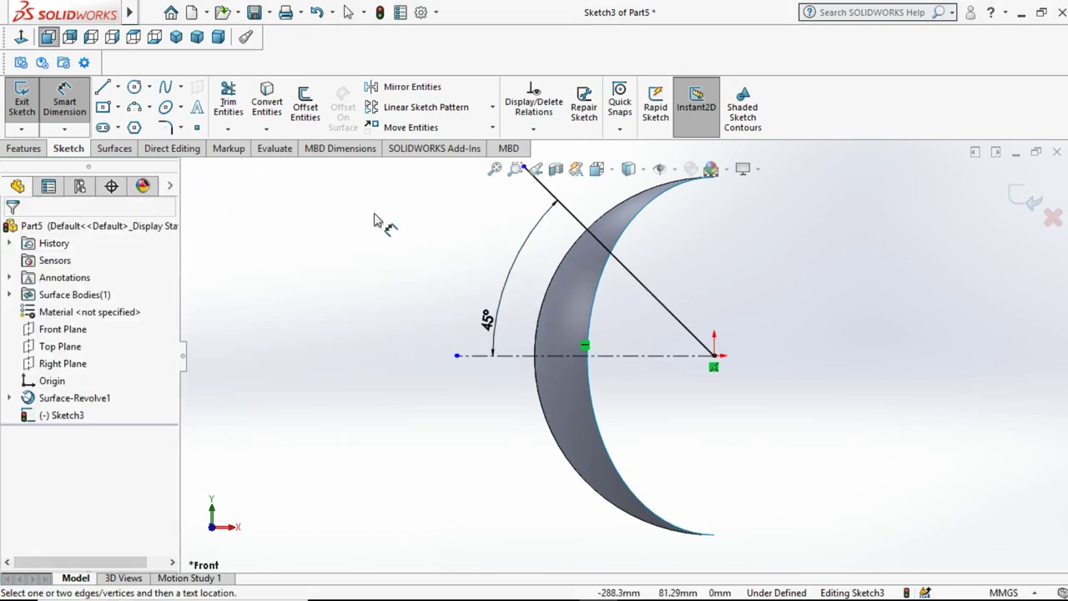
pyautogui.click(1026, 196)
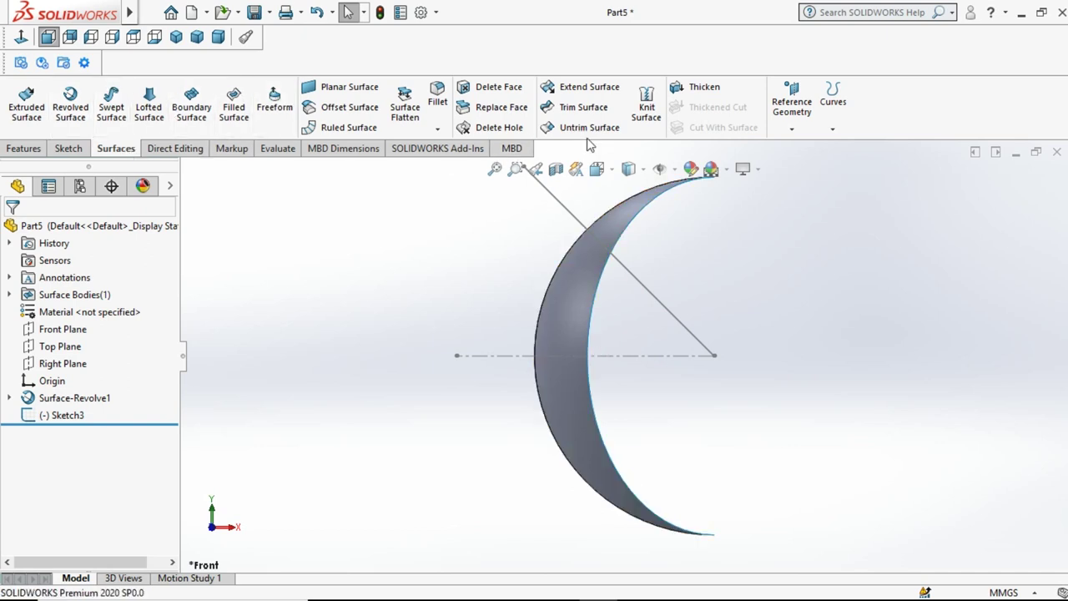
# - Trim the surface with Sketch3, removing the lower crescent piece, and orbit to inspect the strip
pyautogui.click(582, 107)
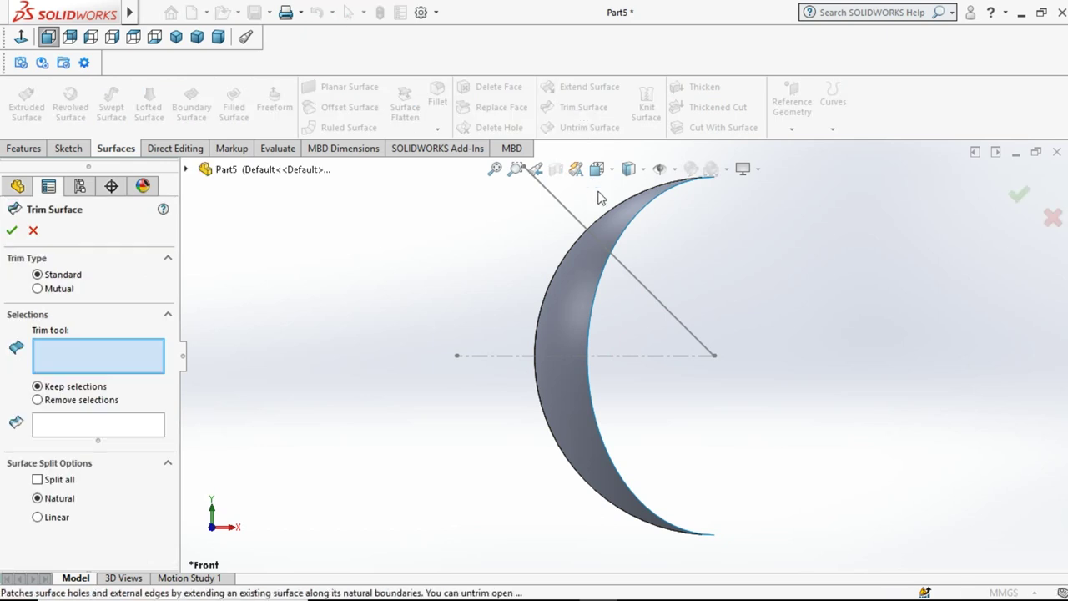
pyautogui.click(620, 267)
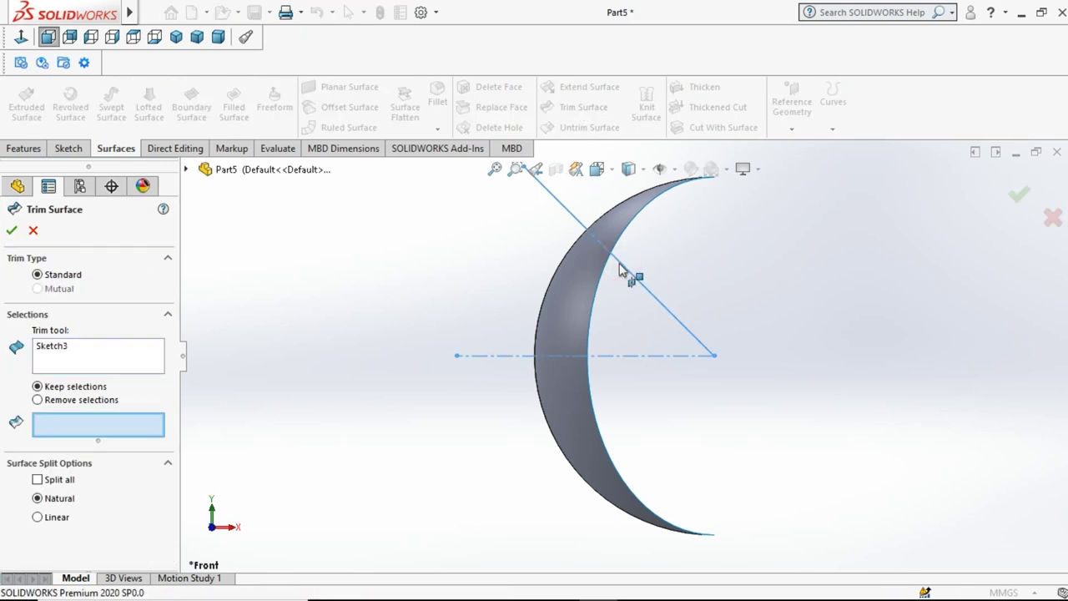
pyautogui.click(88, 401)
pyautogui.click(563, 333)
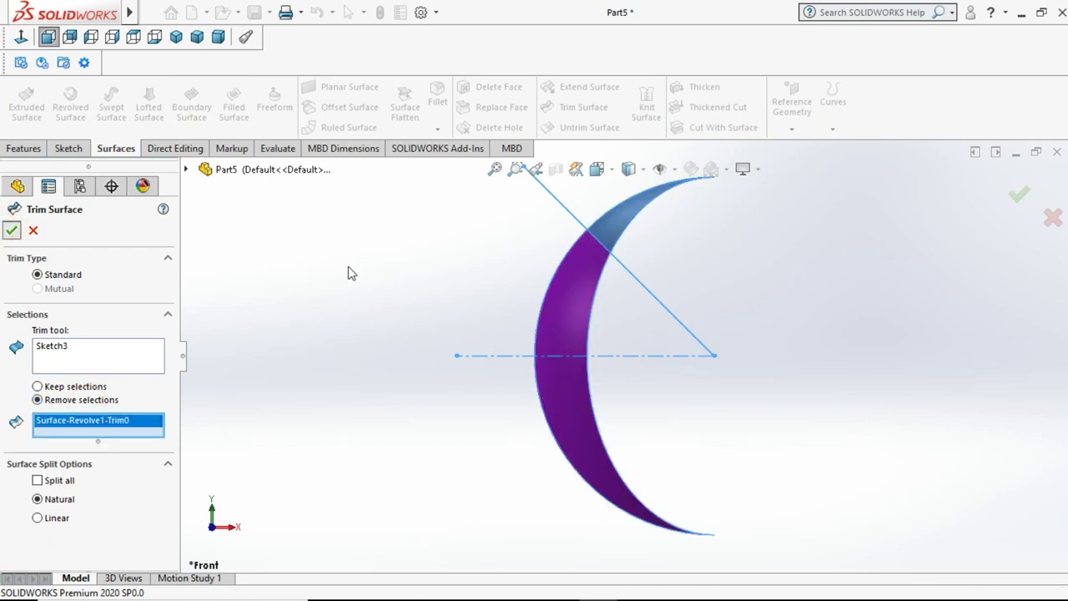
pyautogui.press('Return')
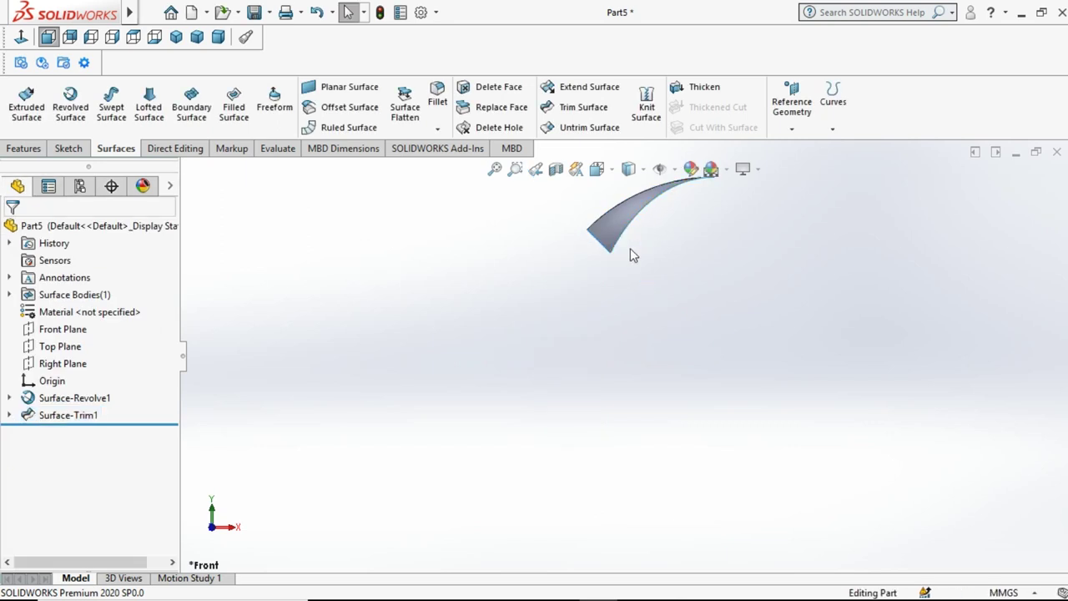
pyautogui.moveTo(633, 254); pyautogui.dragTo(714, 414, button='middle')
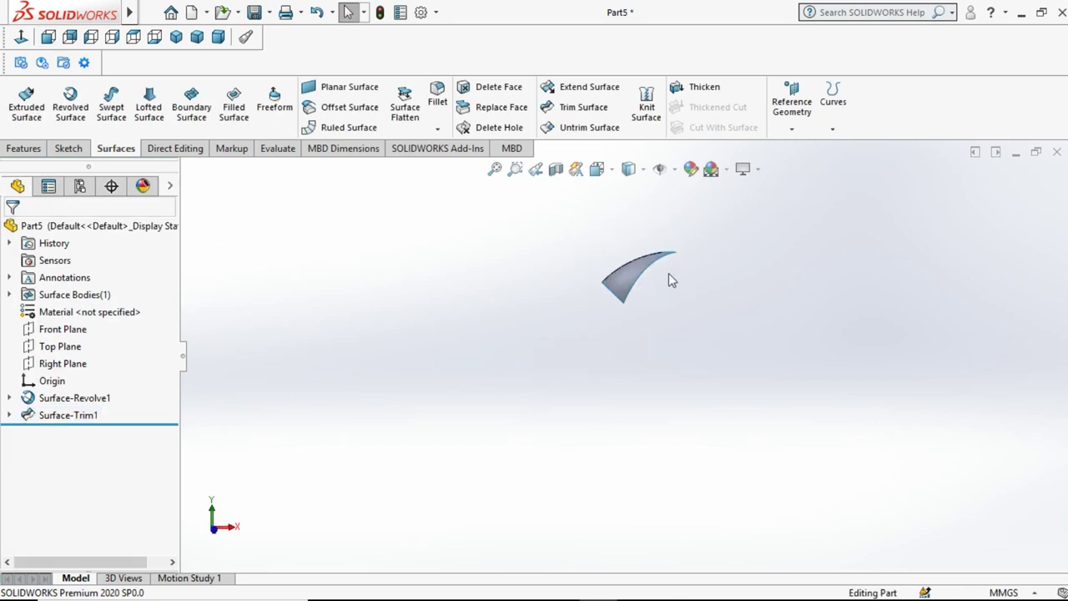
pyautogui.moveTo(668, 273); pyautogui.dragTo(592, 389, button='middle')
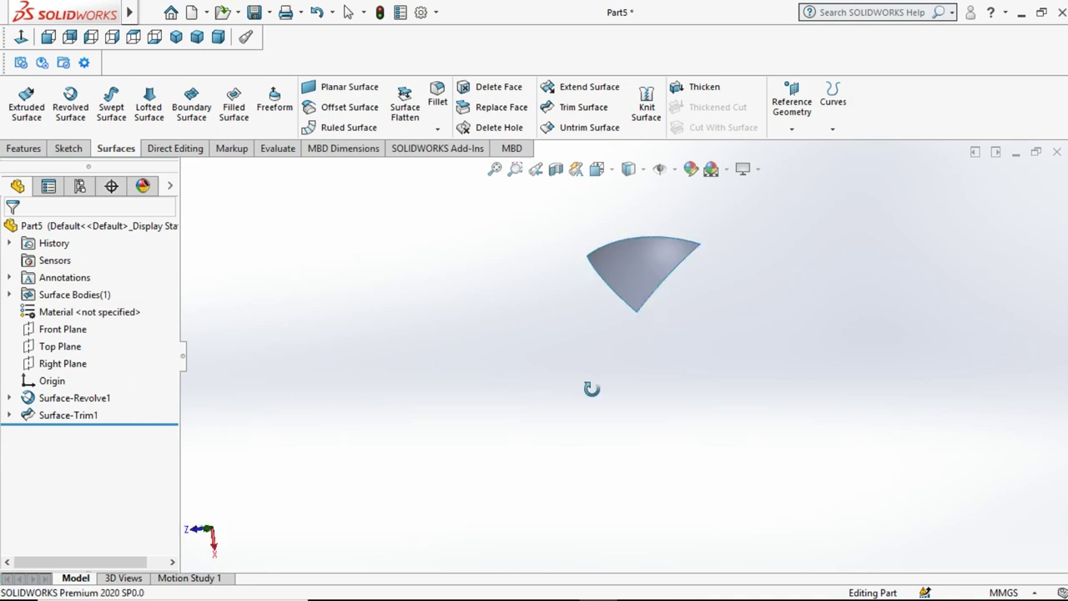
pyautogui.click(69, 348)
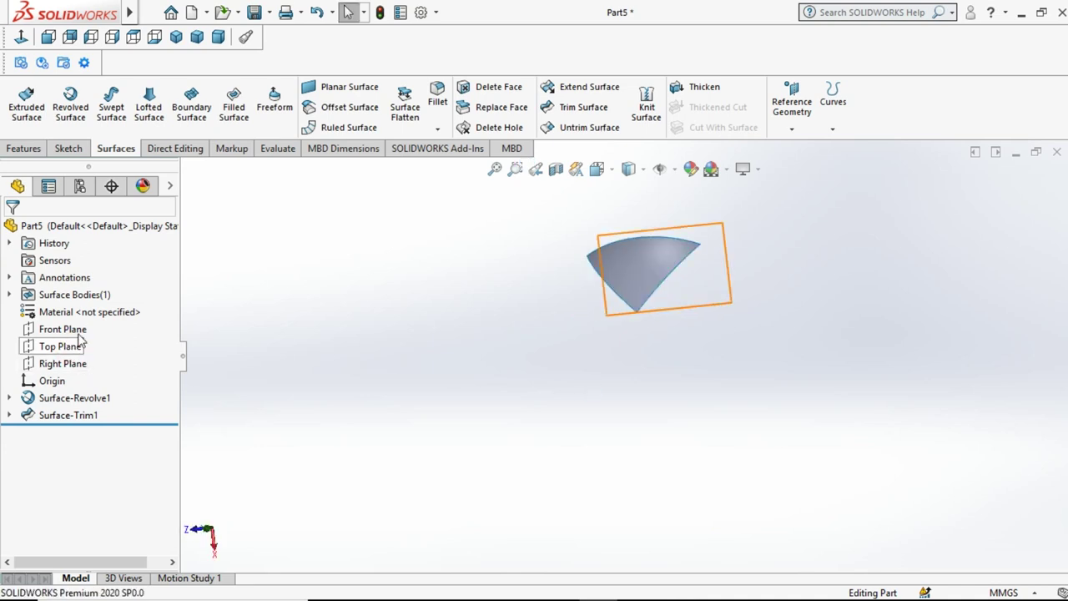
# - On the Top Plane, draw a stepped chain of vertical and horizontal lines from the surface's bottom tip
pyautogui.click(80, 325)
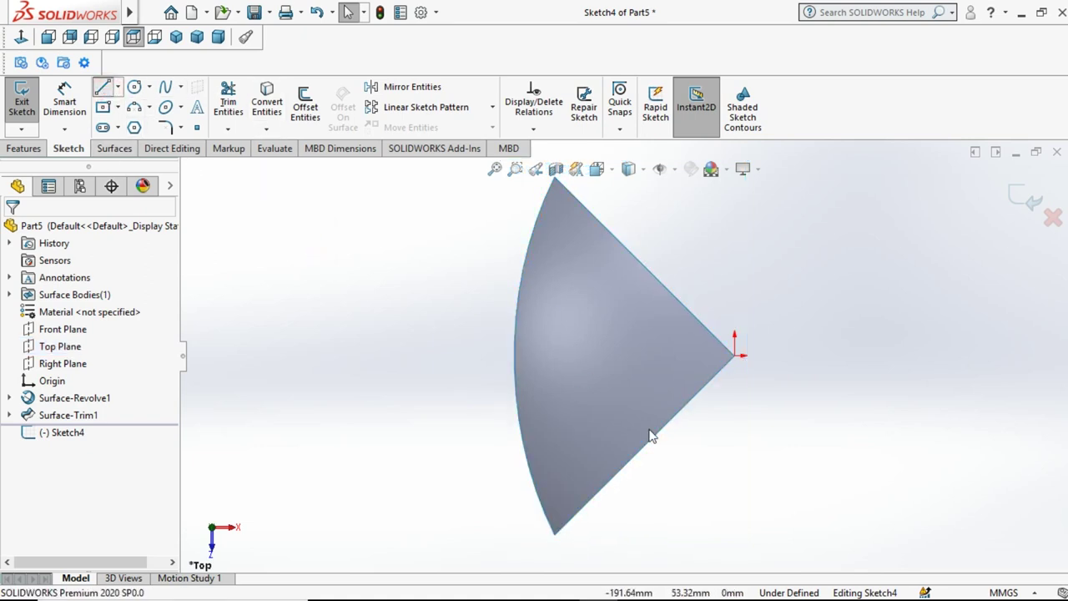
pyautogui.click(554, 534)
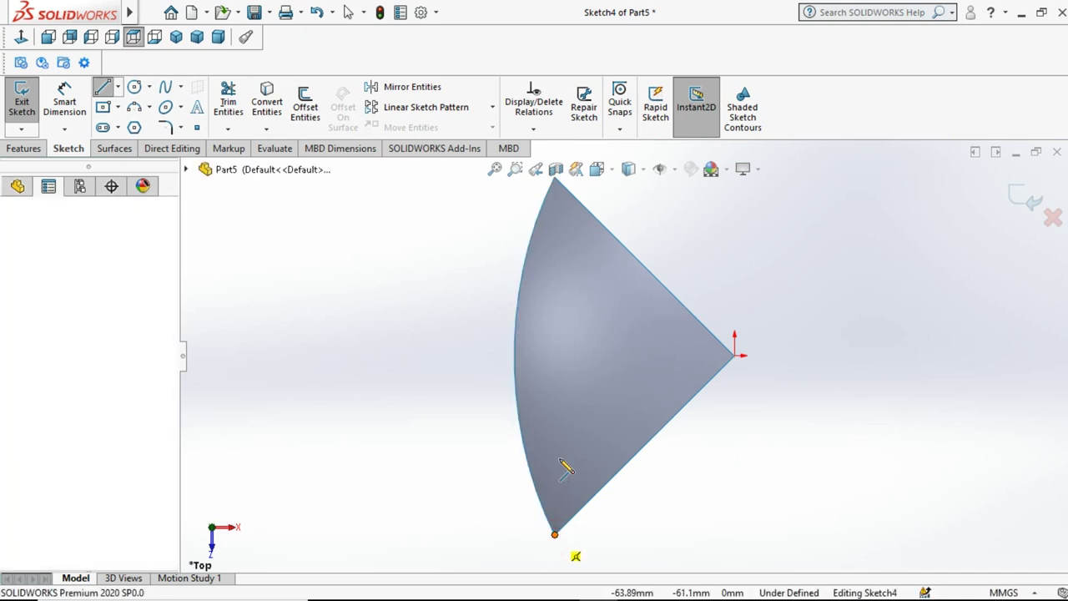
pyautogui.click(555, 443)
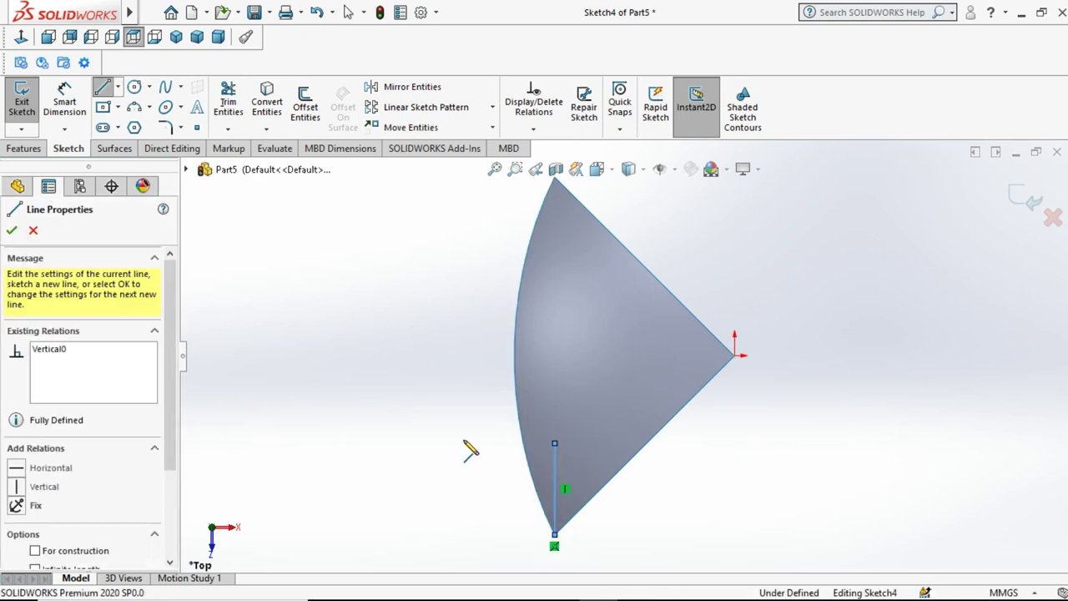
pyautogui.click(434, 443)
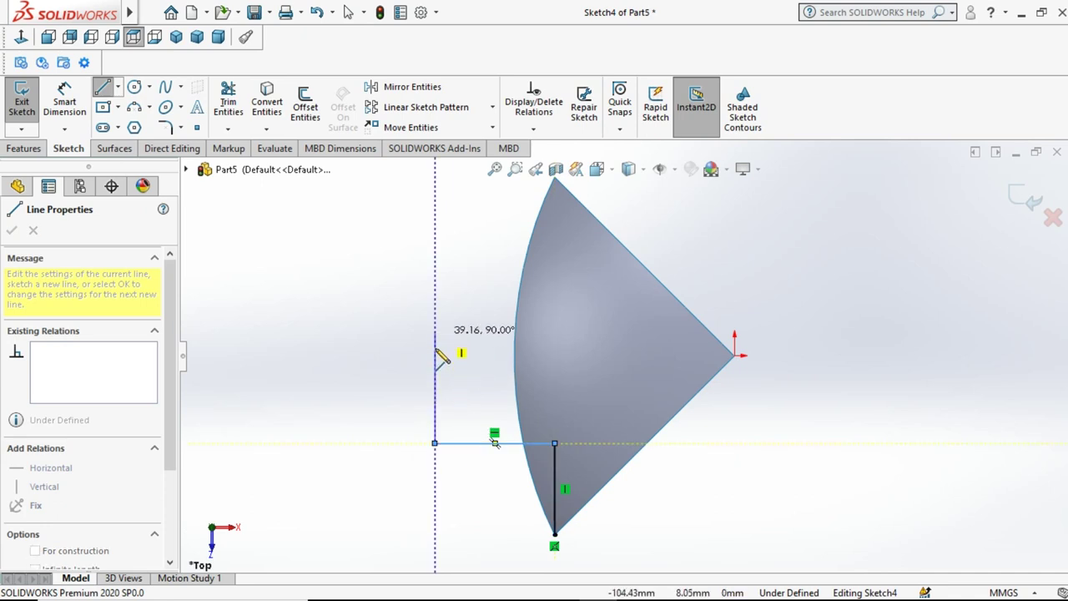
pyautogui.click(434, 356)
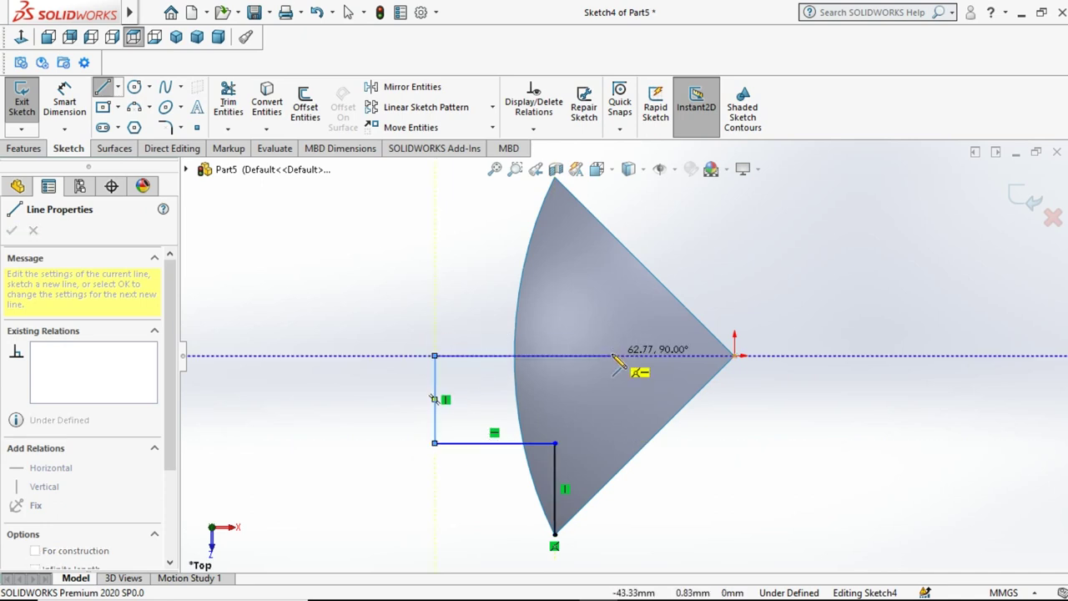
pyautogui.click(612, 355)
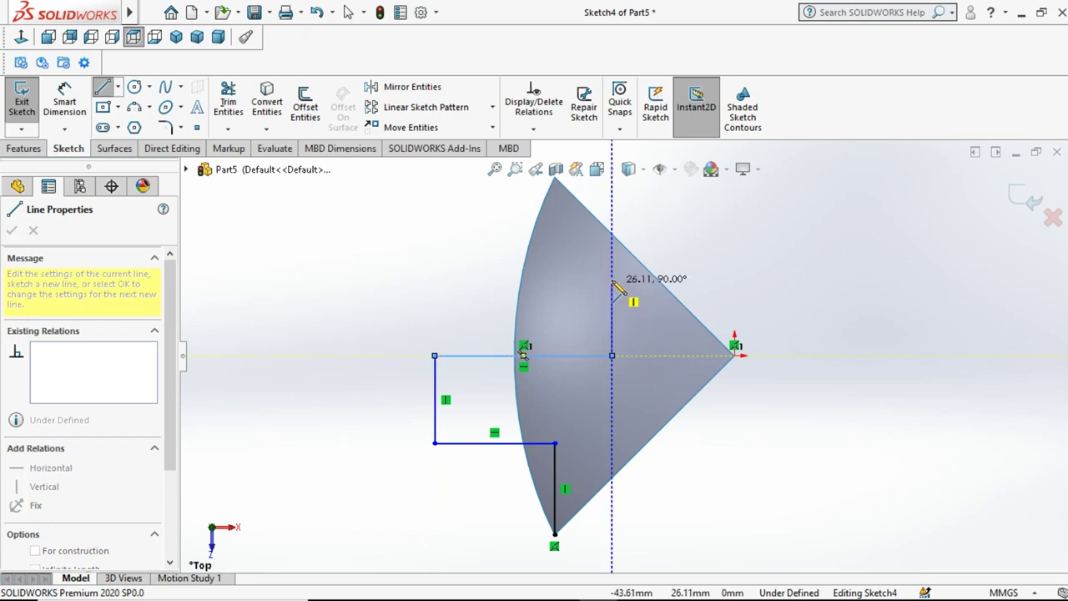
pyautogui.click(611, 279)
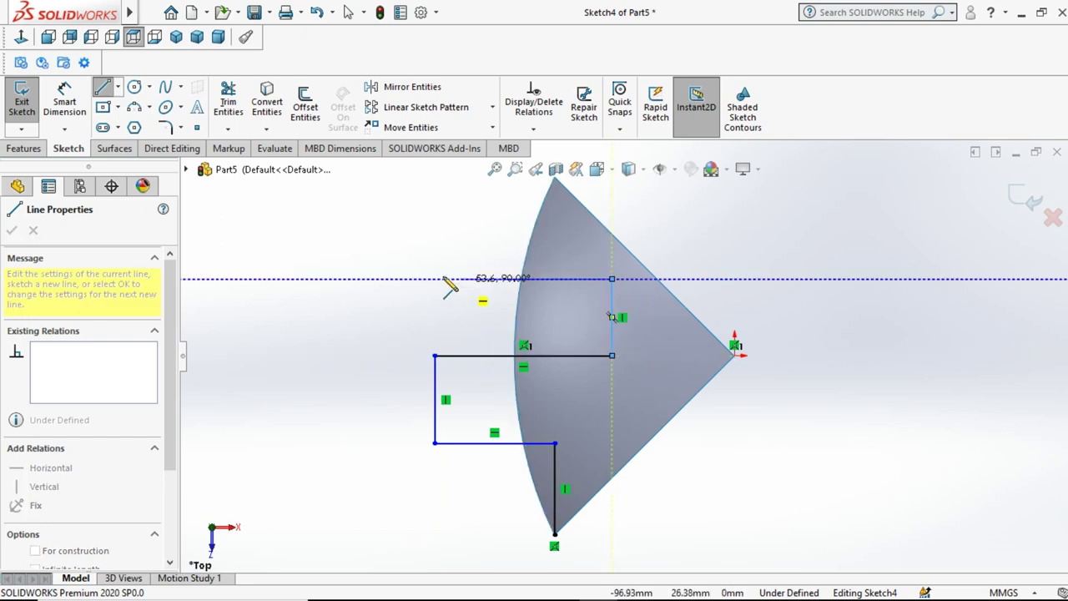
pyautogui.click(391, 280)
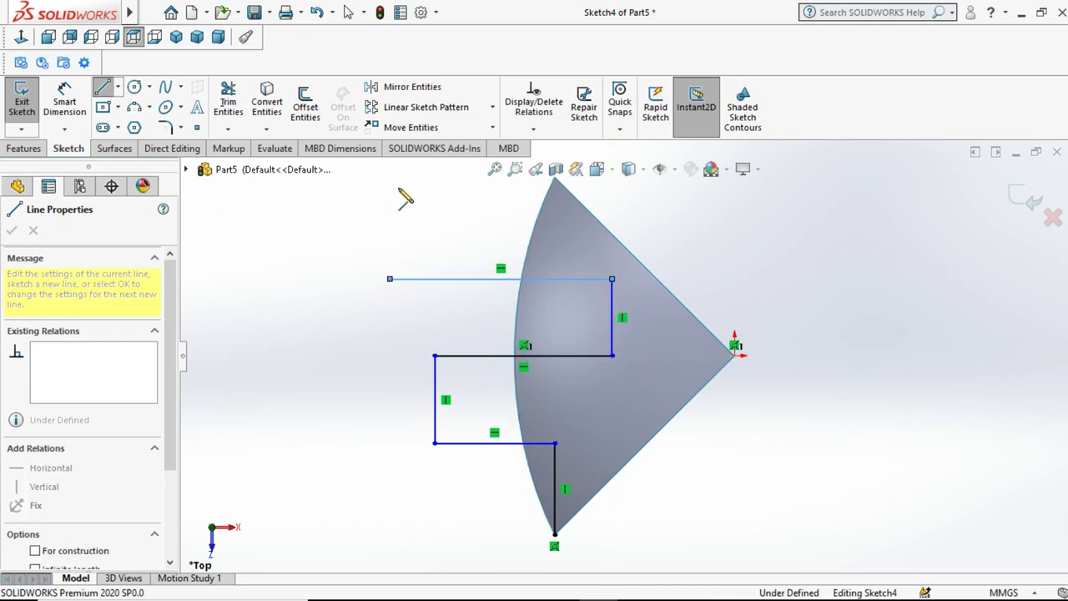
# - End the chain with a line to the cone's top tip and make that line horizontal
pyautogui.press('z')
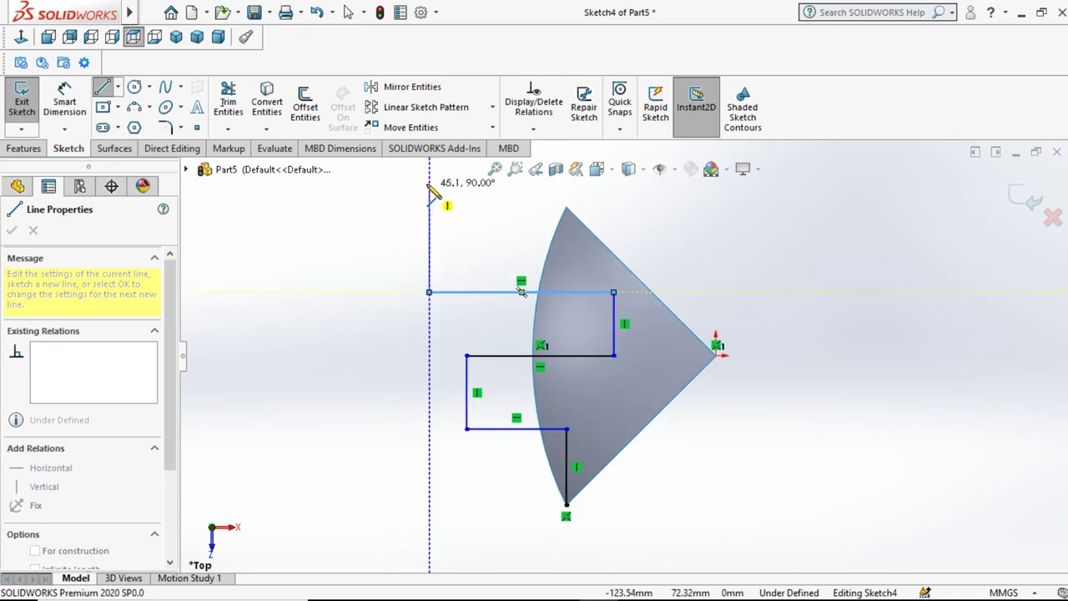
pyautogui.click(429, 185)
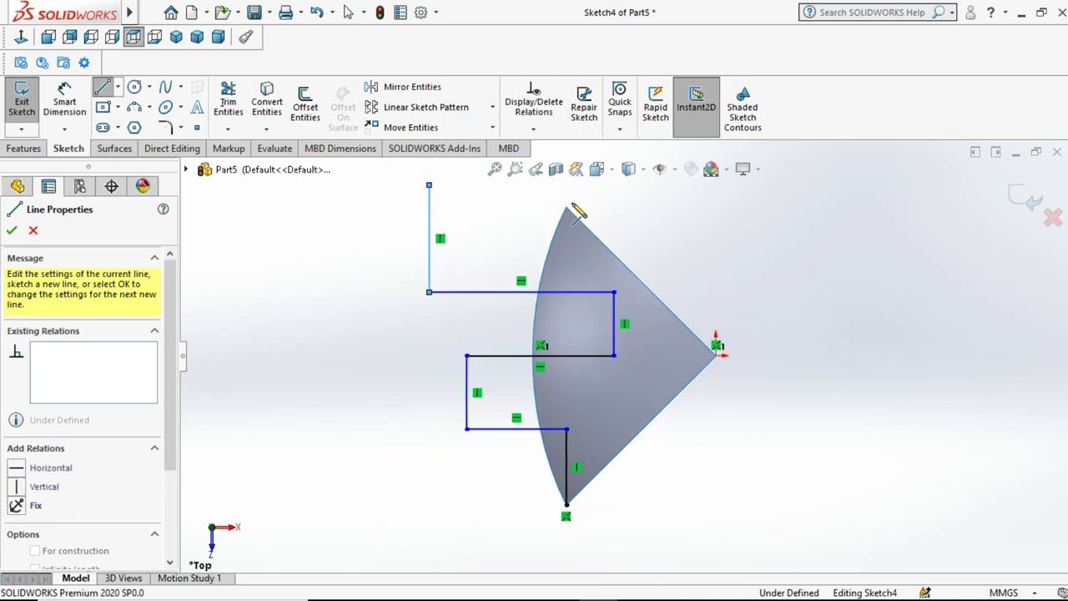
pyautogui.click(567, 206)
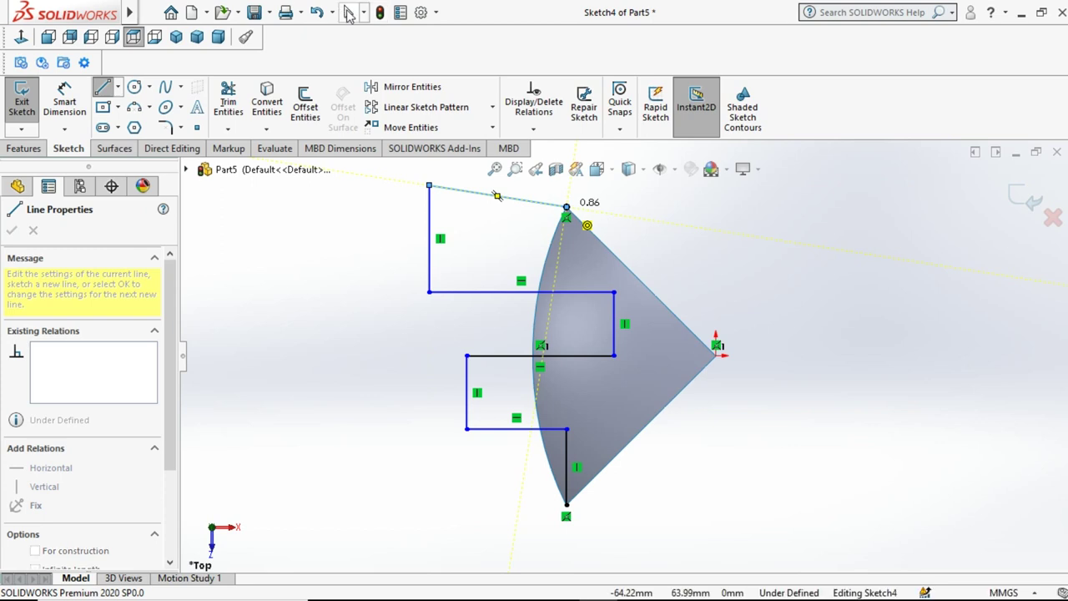
pyautogui.click(348, 12)
pyautogui.click(310, 209)
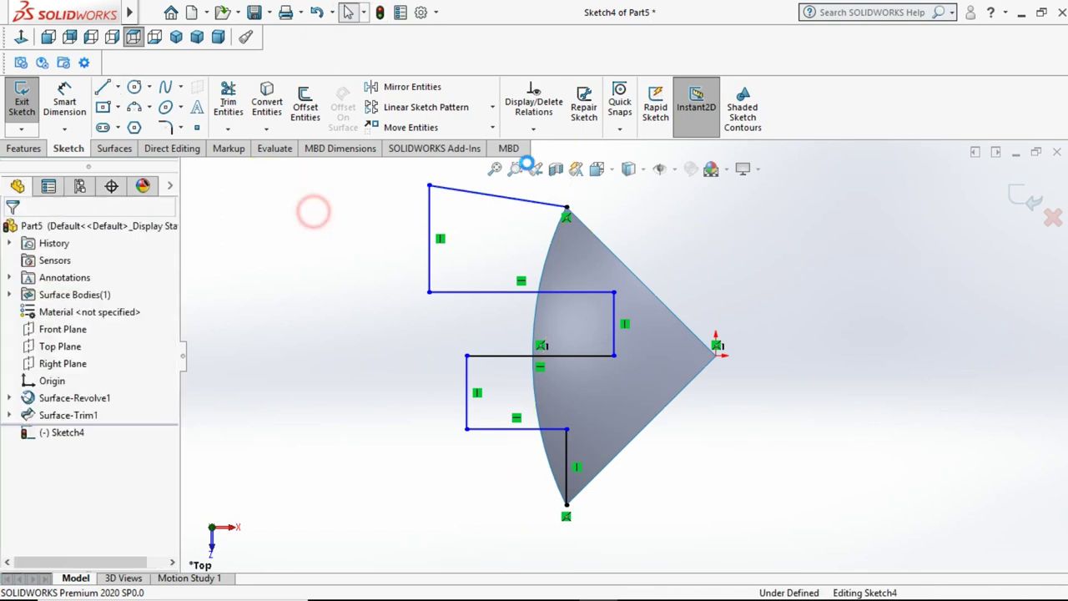
pyautogui.click(497, 199)
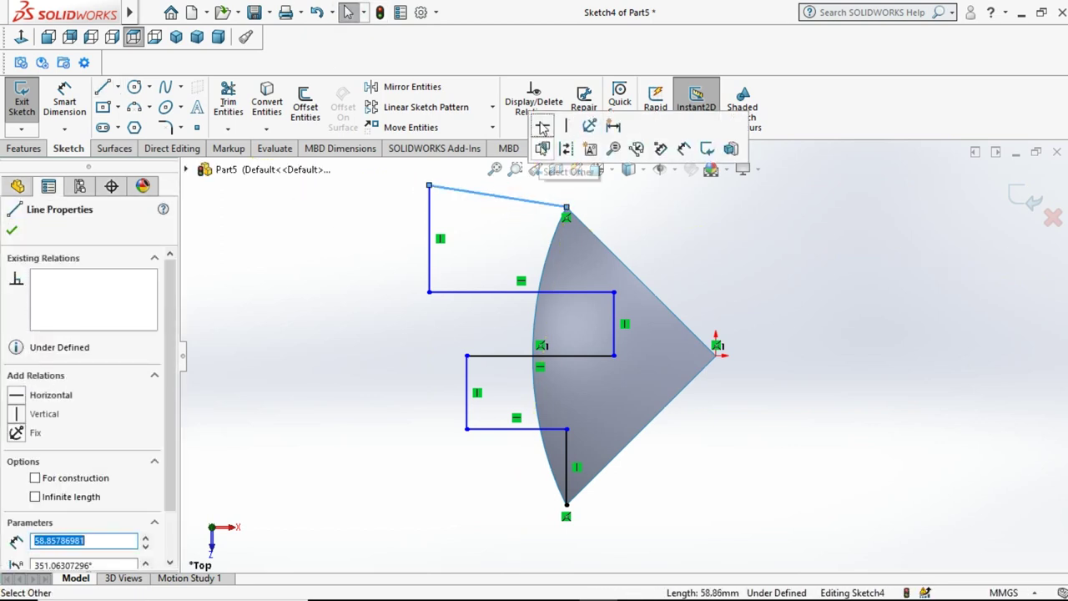
pyautogui.click(542, 126)
pyautogui.click(381, 218)
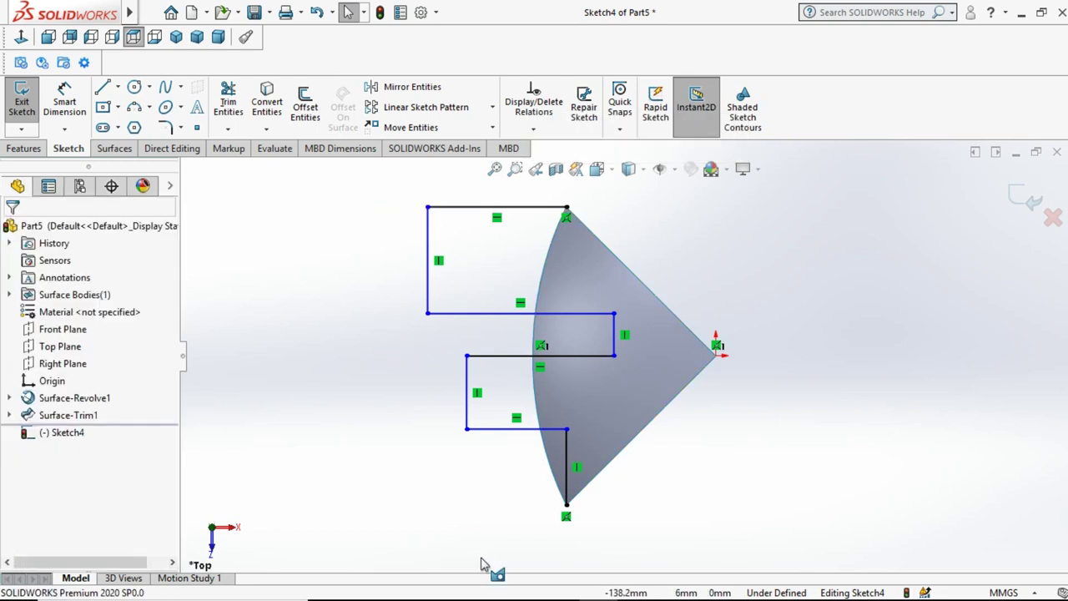
# - Level the inner corner point with the cone tip and dimension the short vertical line 30 mm
pyautogui.click(82, 96)
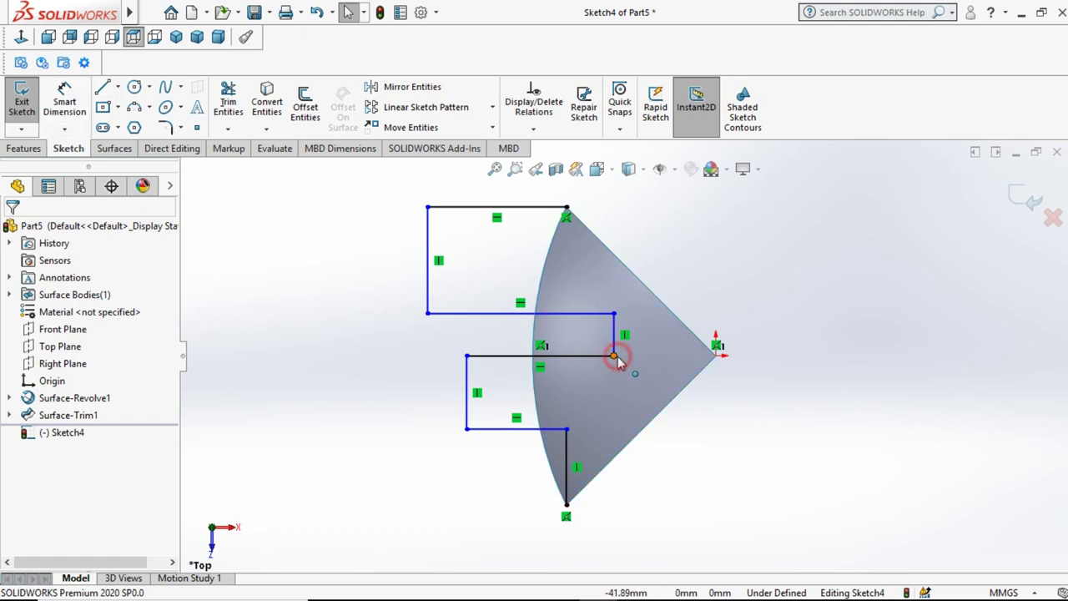
pyautogui.click(716, 356)
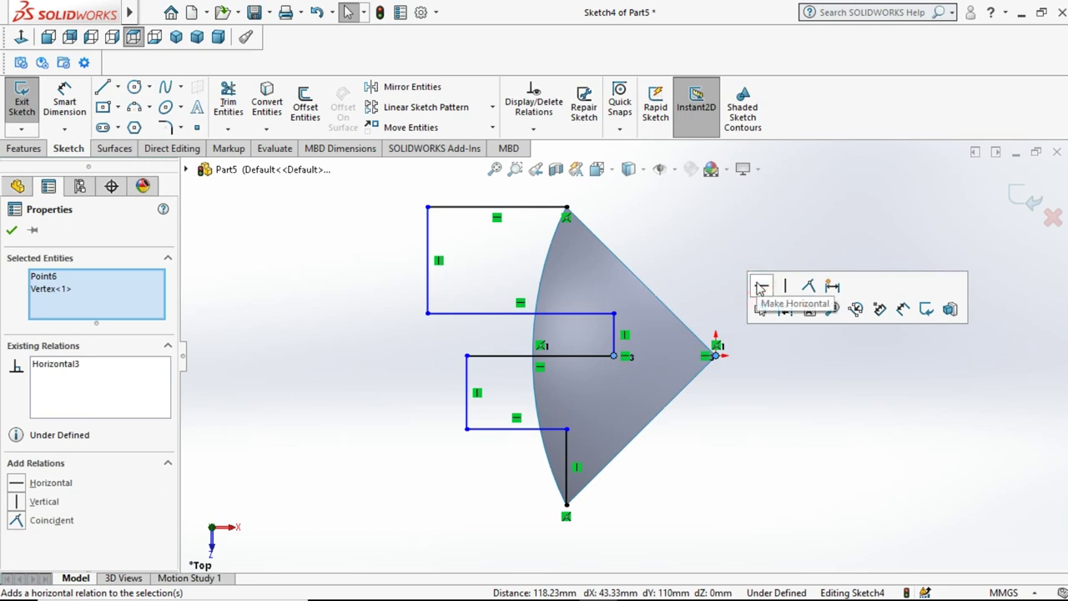
pyautogui.click(679, 191)
pyautogui.click(64, 101)
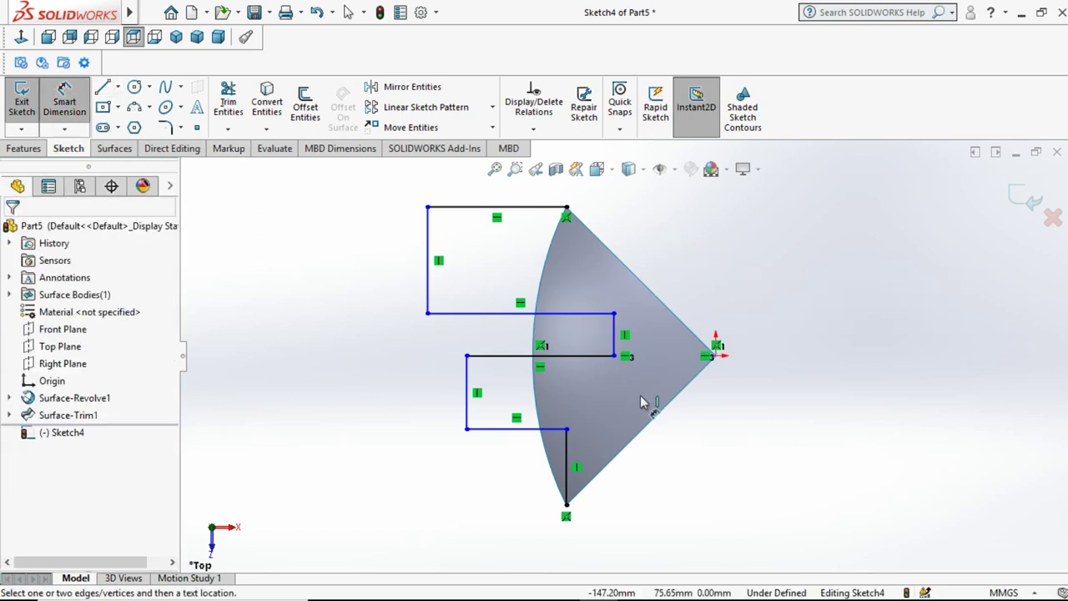
pyautogui.click(614, 334)
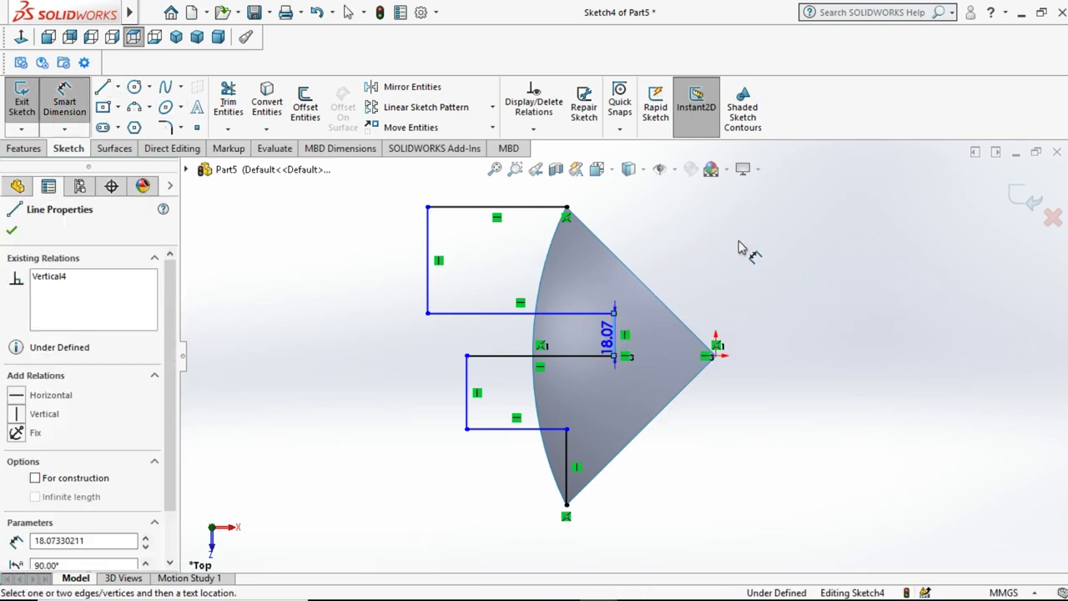
pyautogui.click(777, 341)
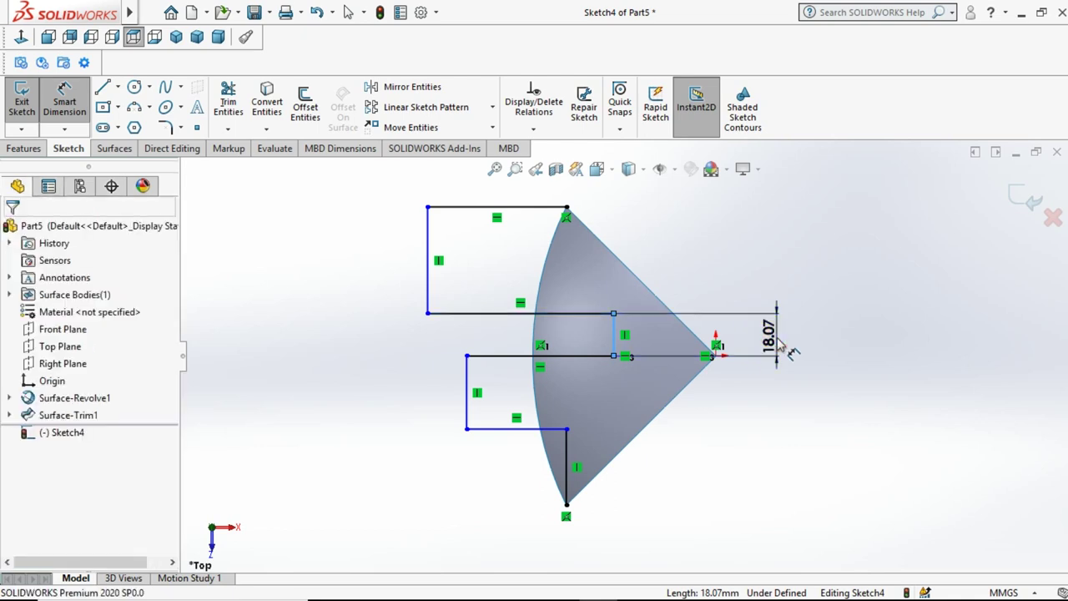
pyautogui.write('30')
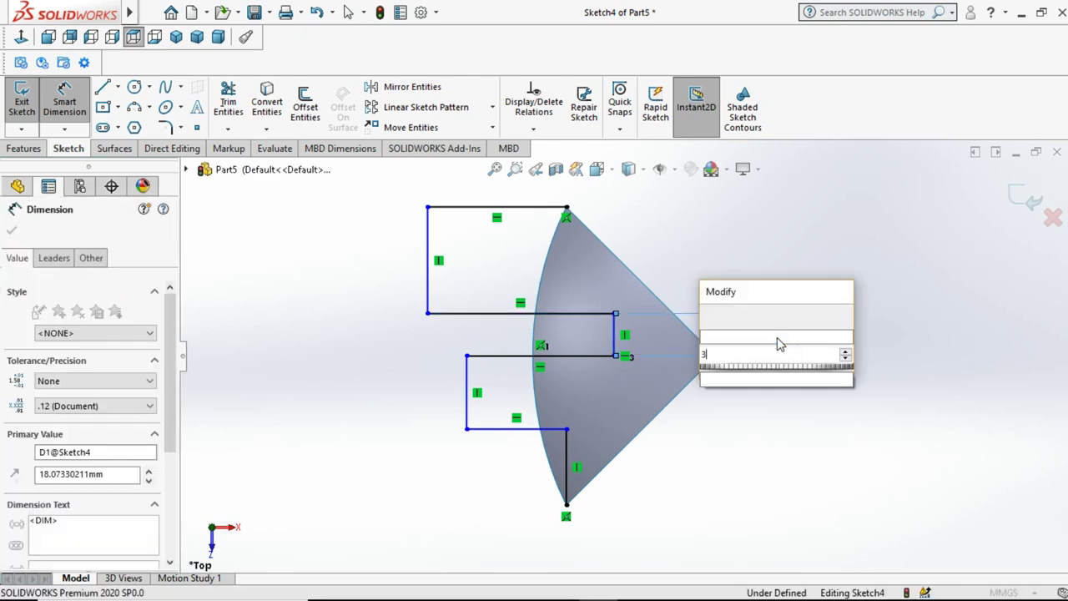
pyautogui.press('Return')
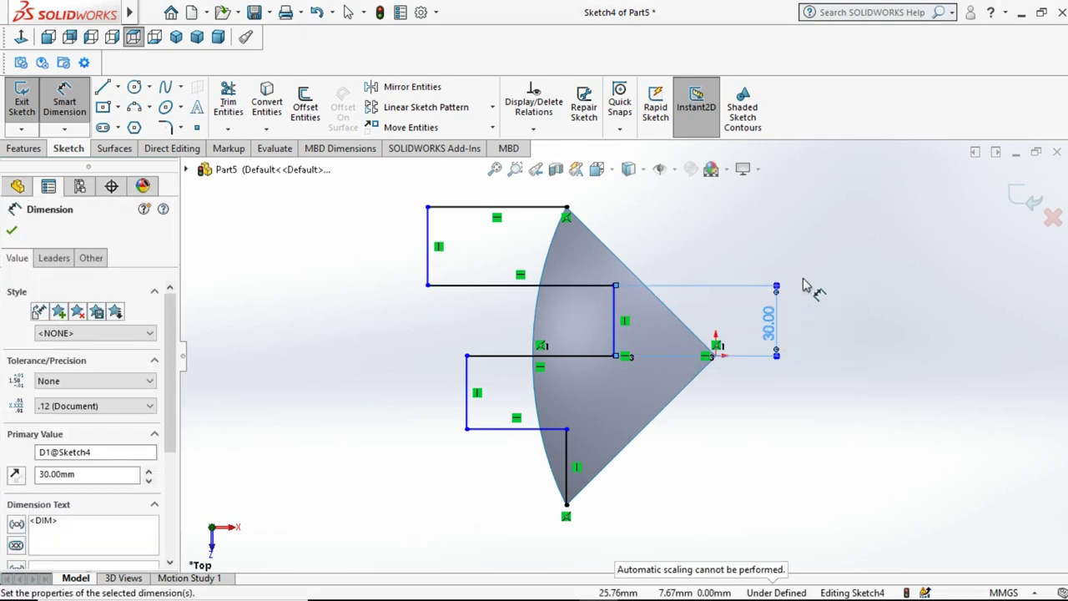
pyautogui.click(818, 264)
# - Dimension the horizontal distance from the corner point to the cone tip as 35 mm
pyautogui.click(614, 356)
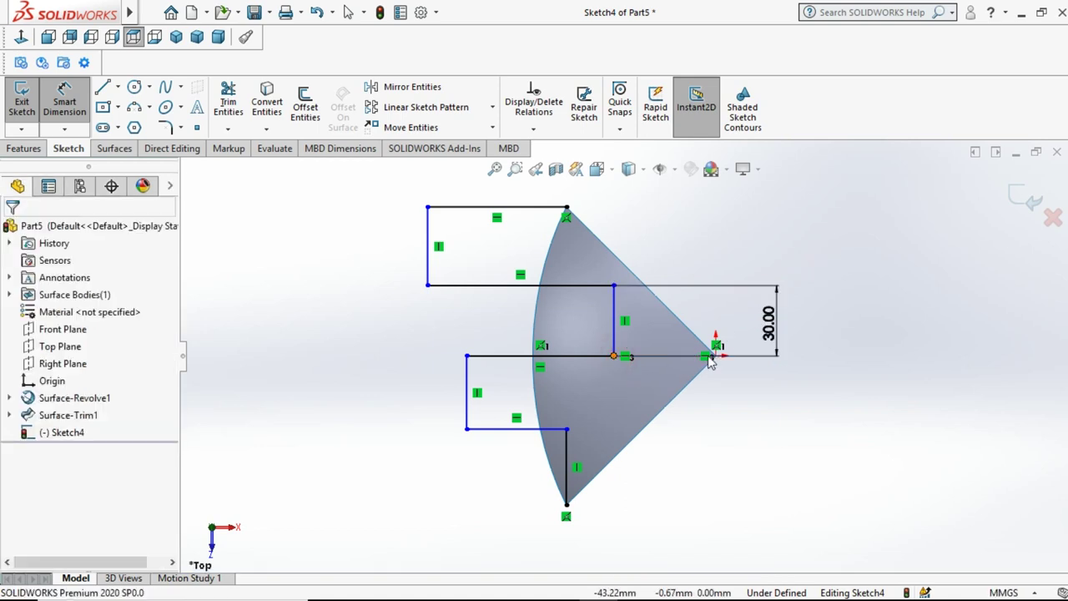
pyautogui.click(715, 357)
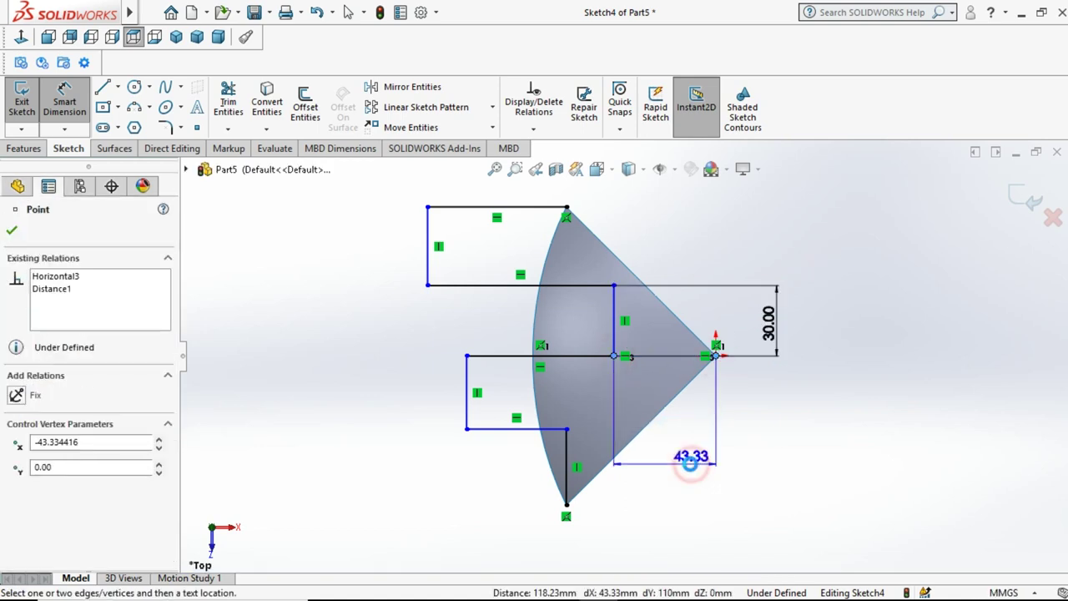
pyautogui.click(693, 461)
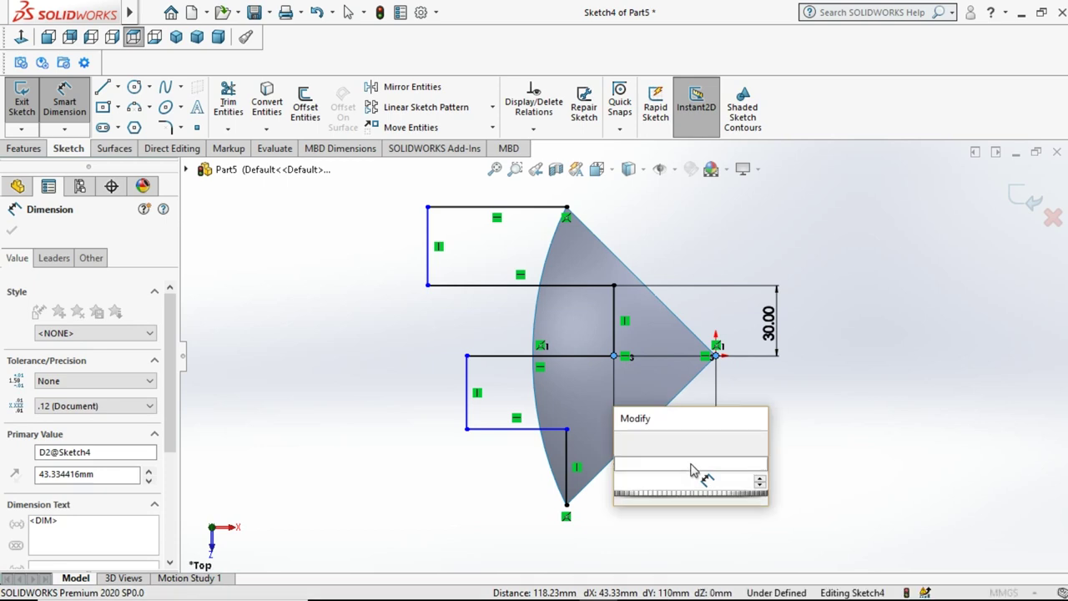
pyautogui.write('35')
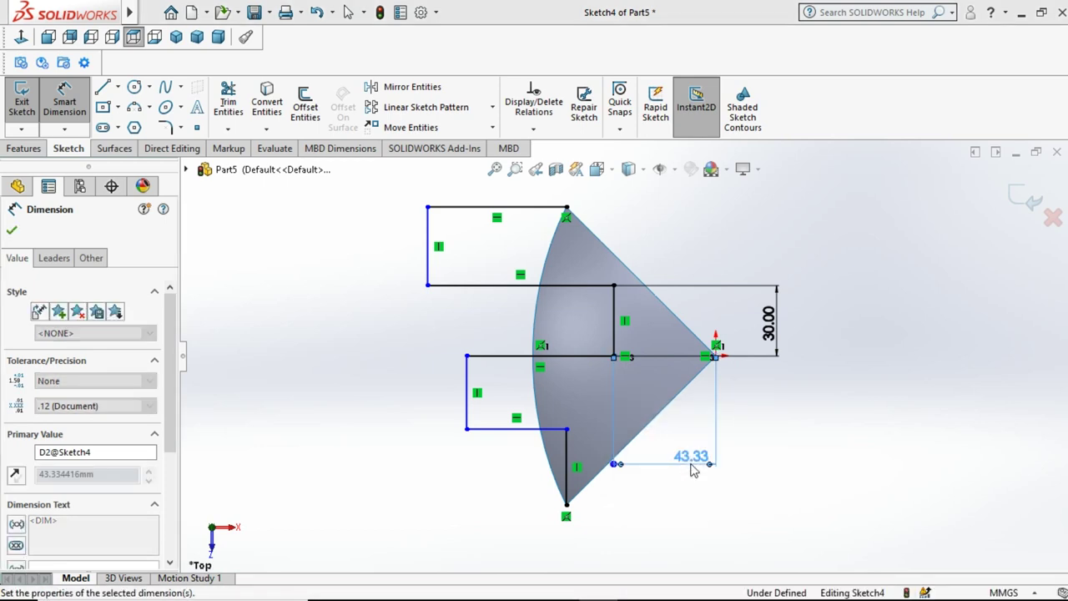
pyautogui.press('Return')
pyautogui.click(868, 387)
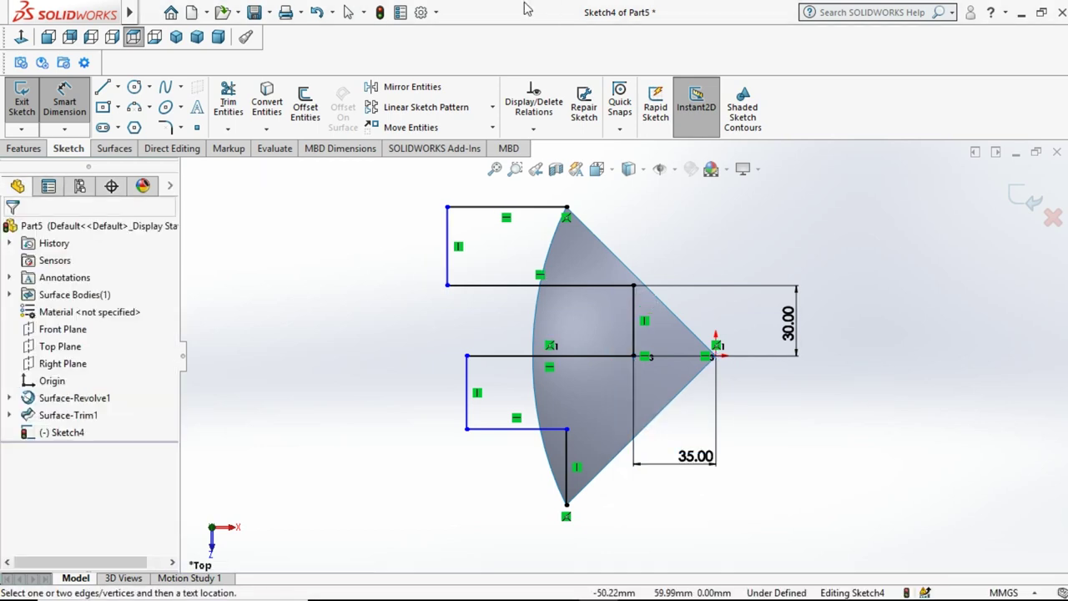
pyautogui.click(352, 12)
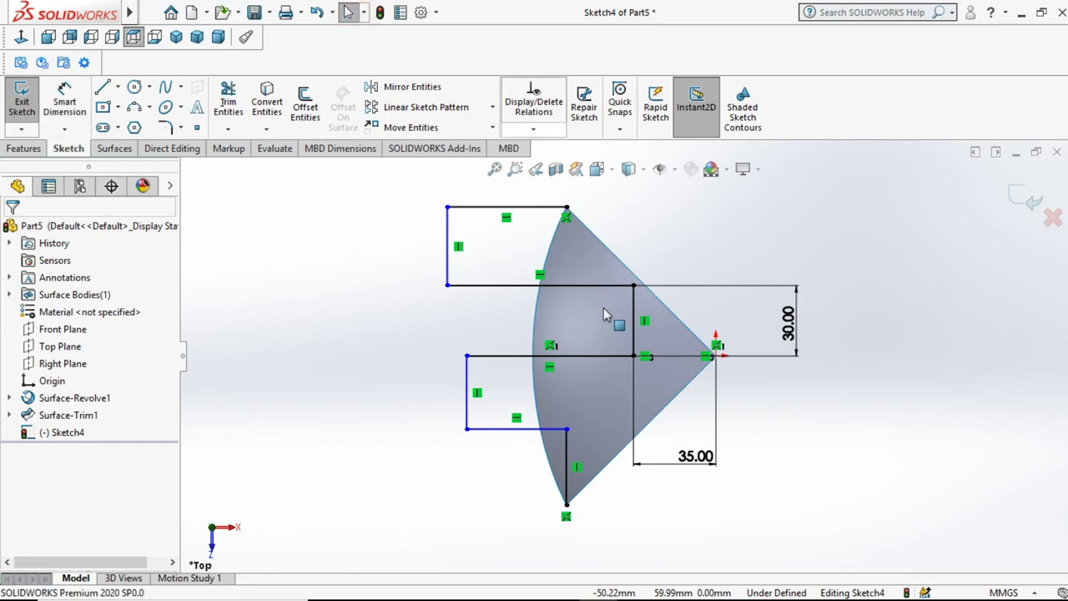
# - Make the 30 mm vertical line and the left vertical line equal in length
pyautogui.click(634, 324)
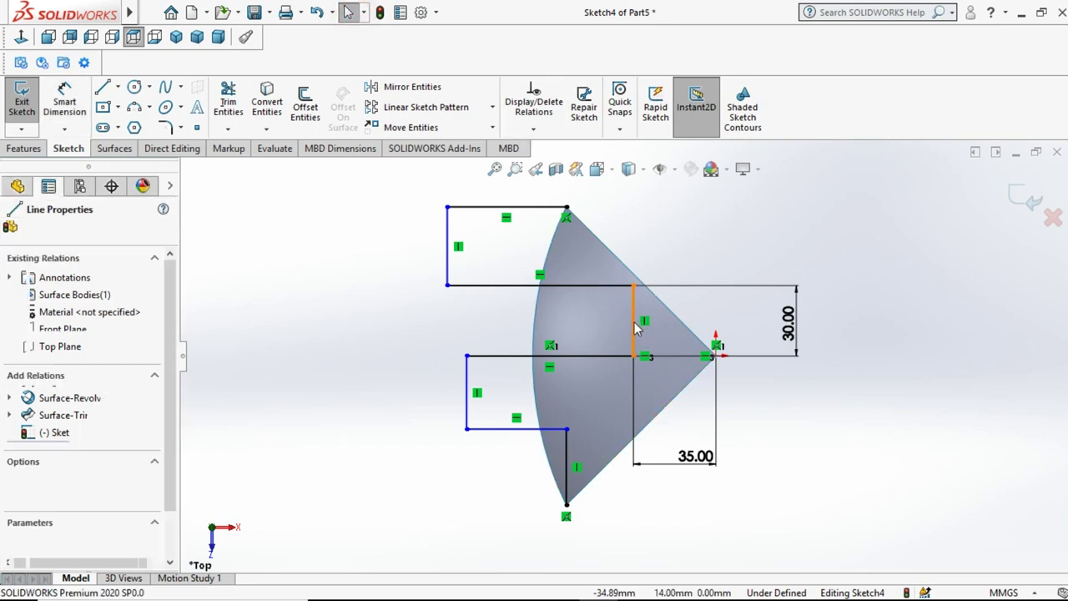
pyautogui.click(470, 418)
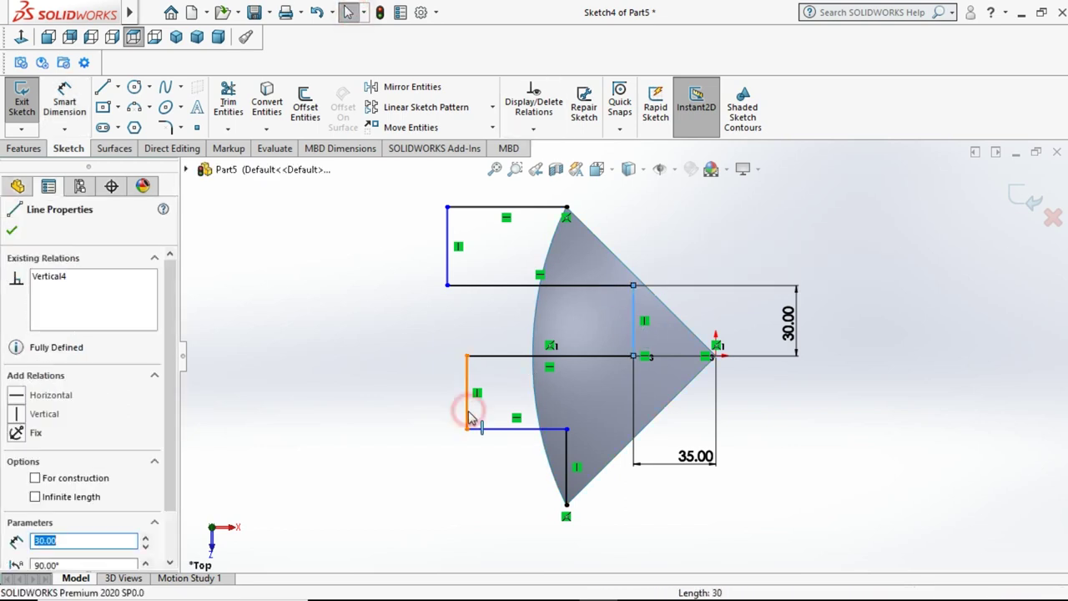
pyautogui.keyDown('ctrl'); pyautogui.click(468, 417); pyautogui.keyUp('ctrl')
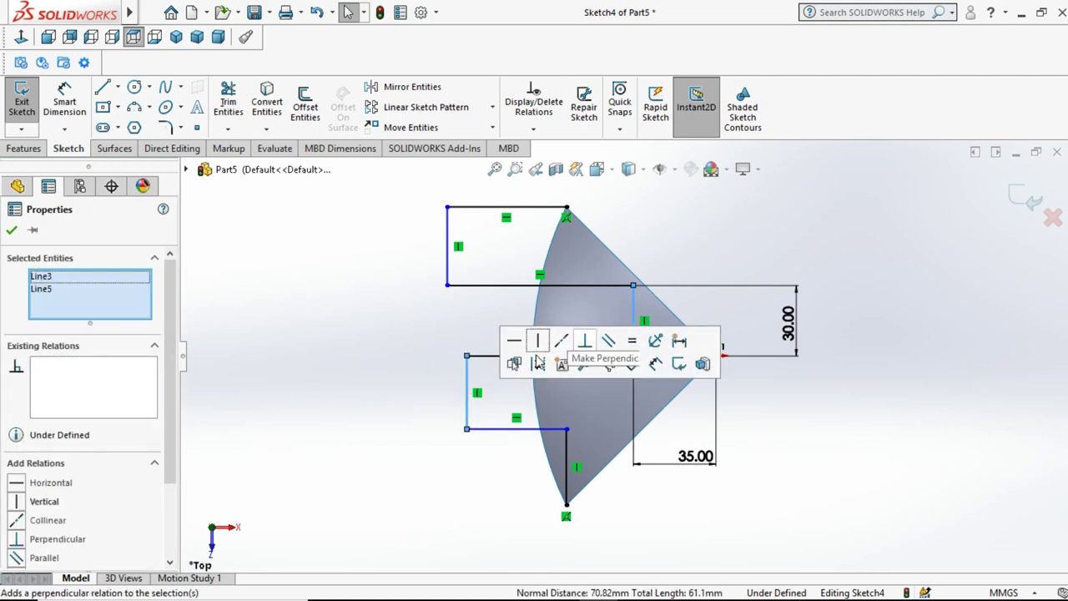
pyautogui.click(632, 341)
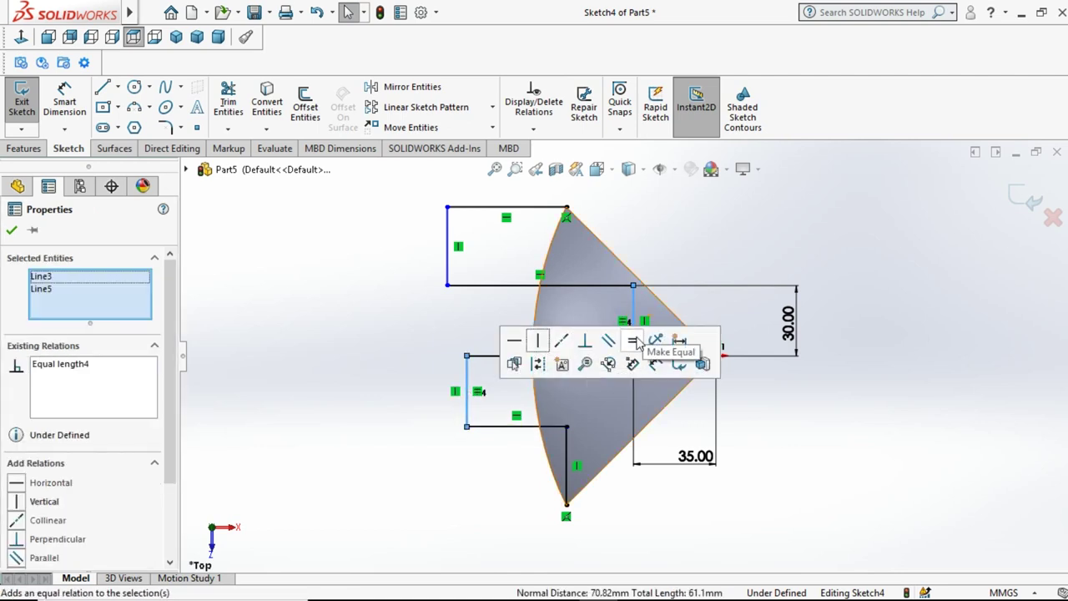
pyautogui.click(834, 252)
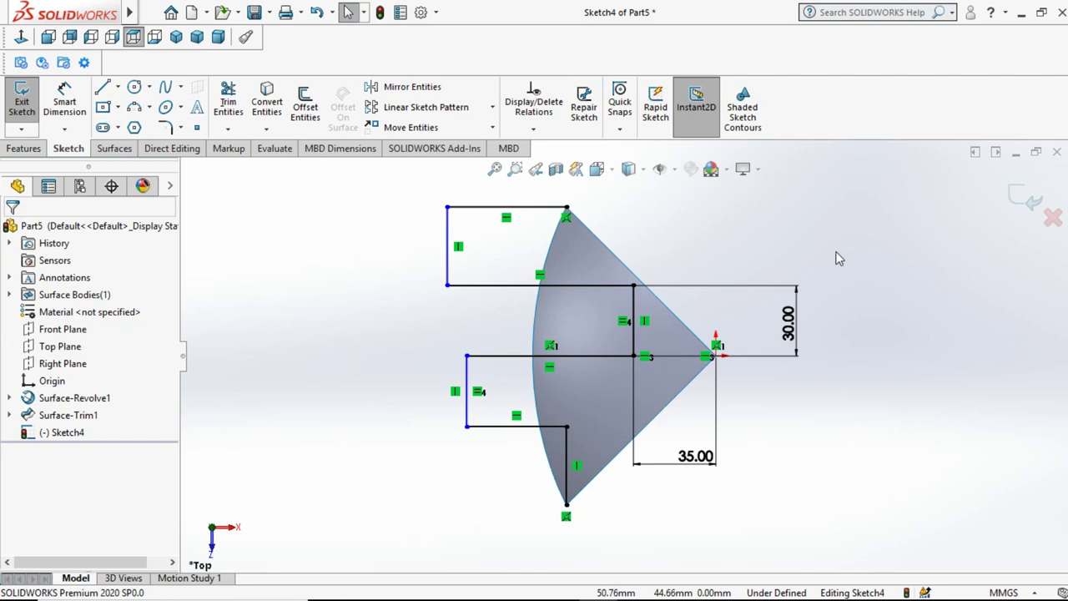
# - Exit Sketch4 and set up a Split using Sketch4 and Surface-Trim1 as cutting tools
pyautogui.click(1020, 198)
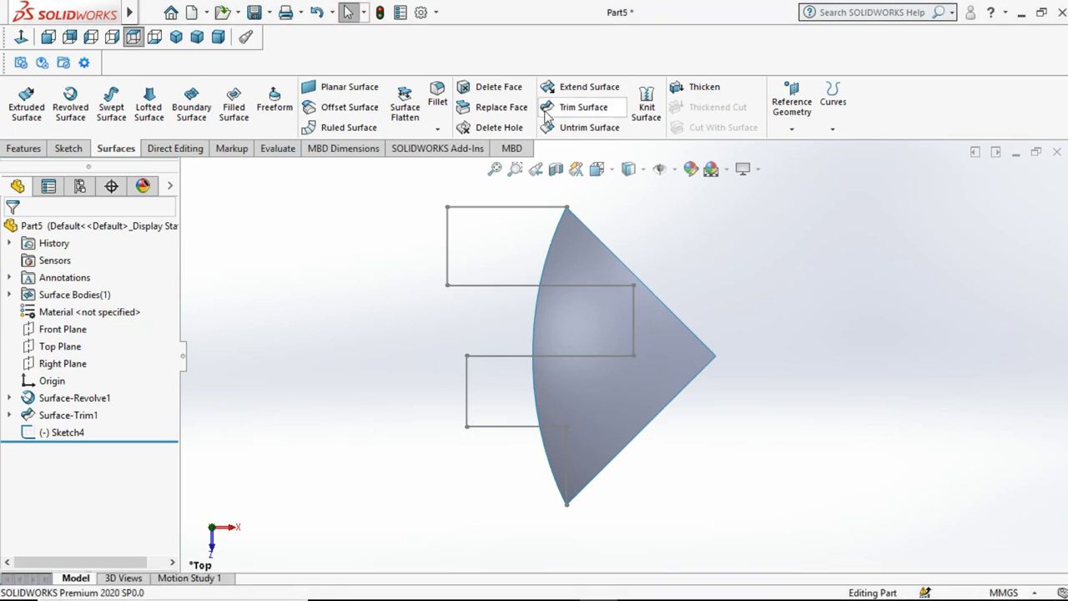
pyautogui.click(190, 149)
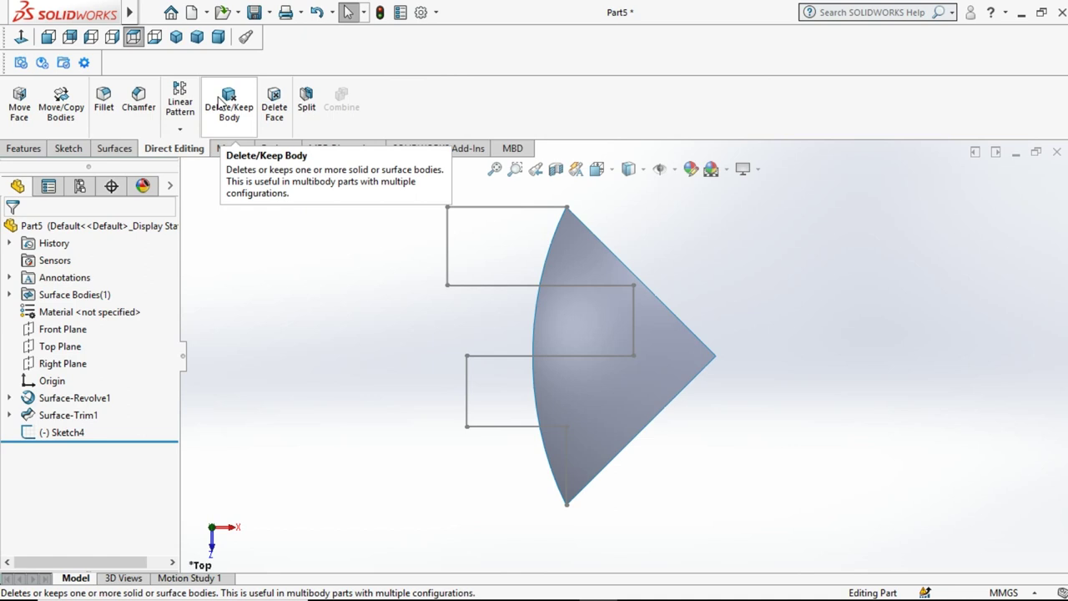
pyautogui.click(308, 105)
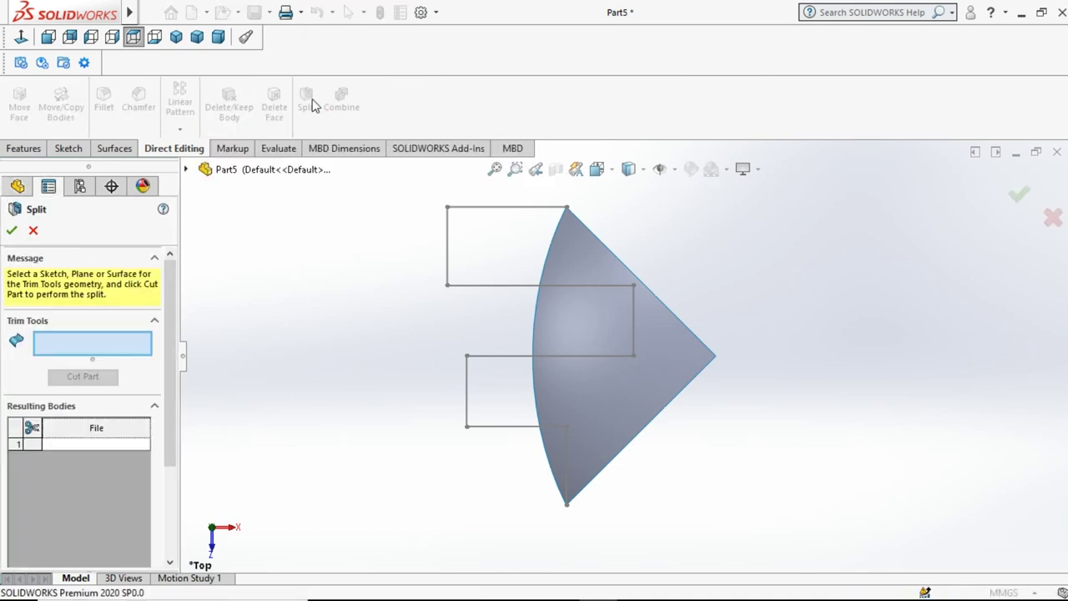
pyautogui.click(489, 287)
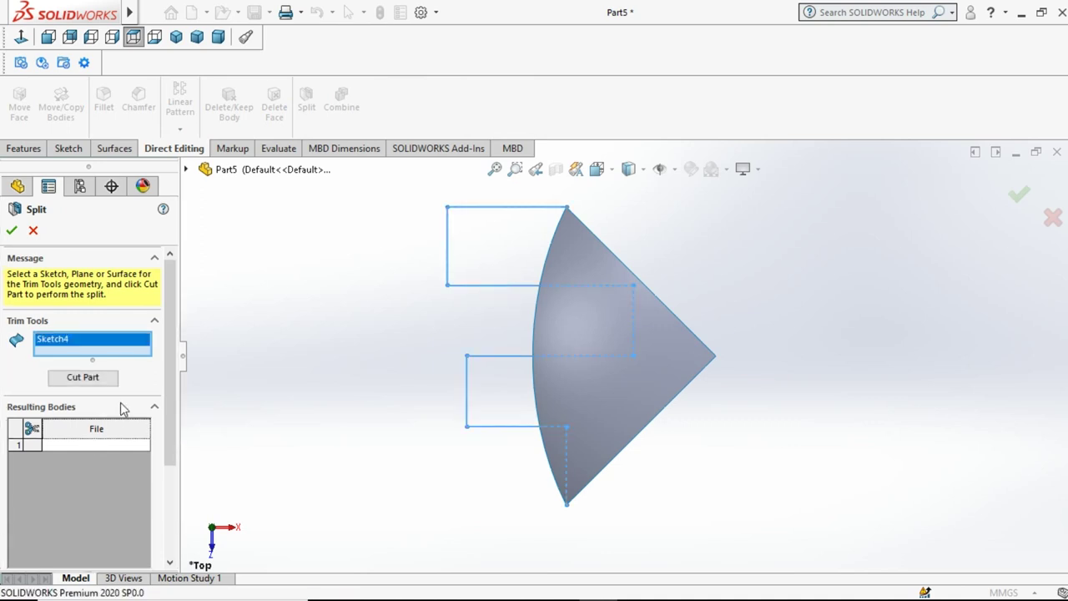
pyautogui.click(665, 357)
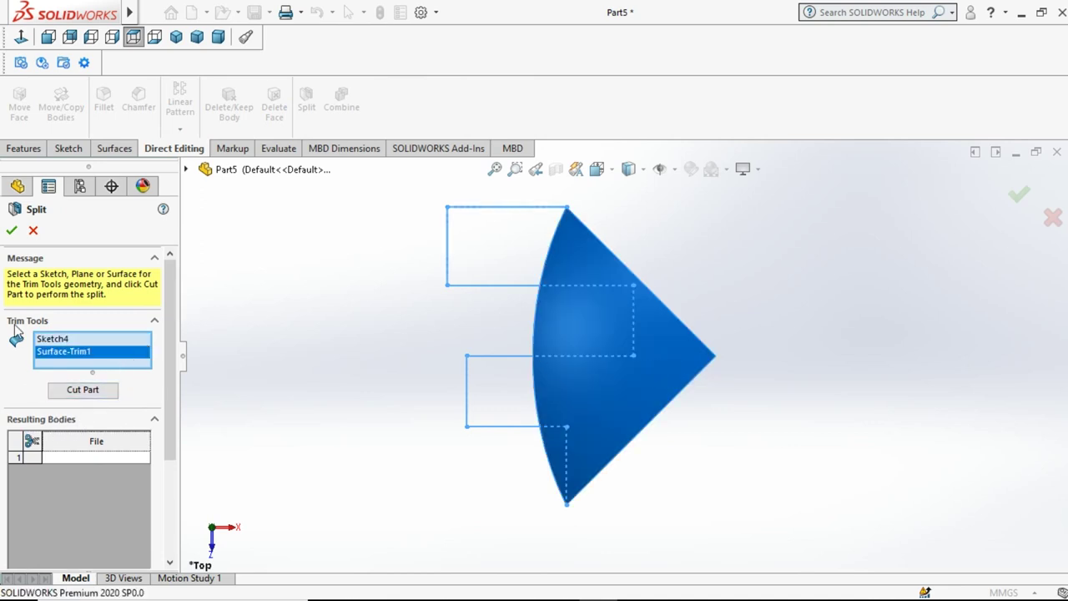
pyautogui.click(12, 231)
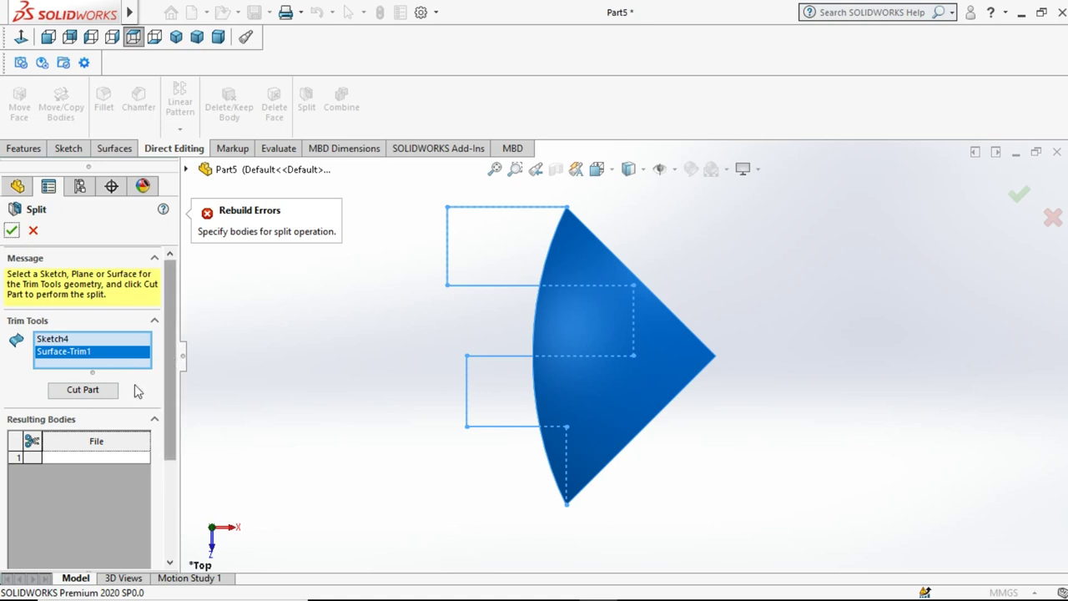
# - Attempt the cut, dismiss the split-failure and unsaved-part warnings, and cancel the Split
pyautogui.click(79, 390)
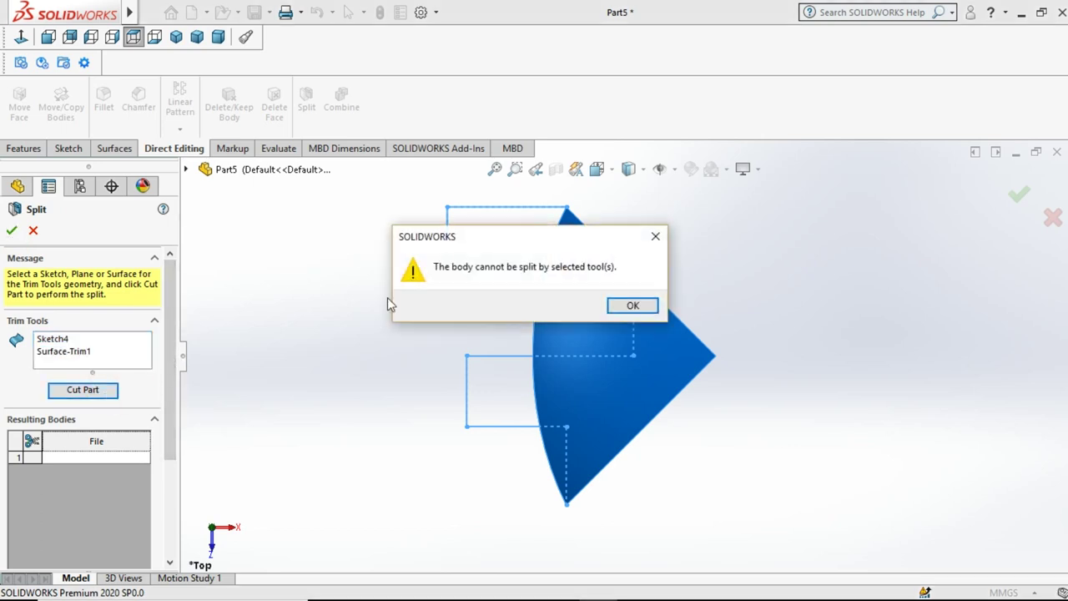
pyautogui.click(654, 236)
pyautogui.scroll(-4, 196, 392)
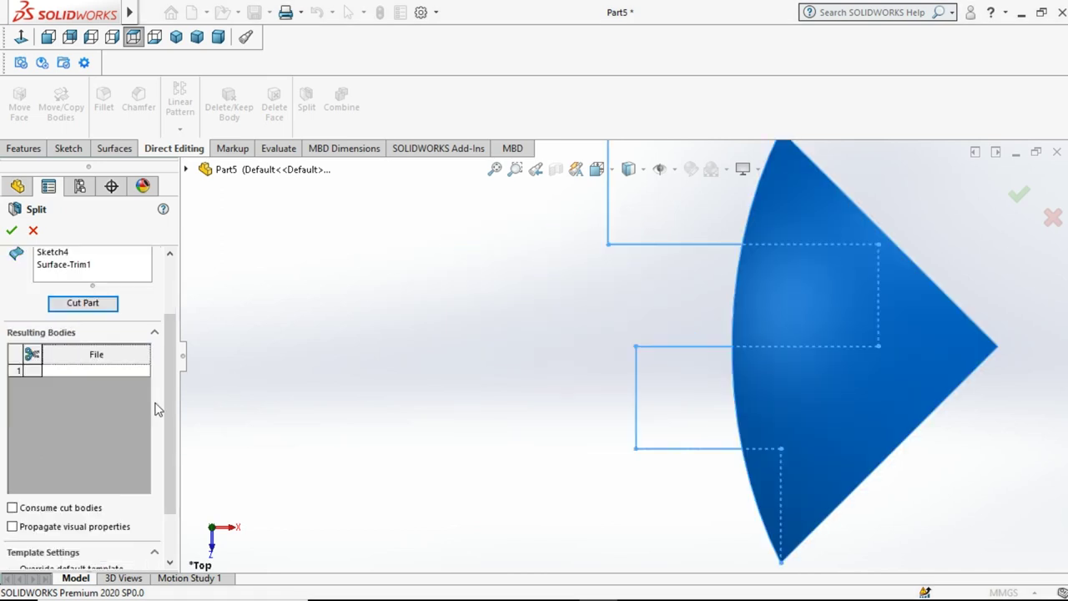
pyautogui.scroll(-2, 59, 499)
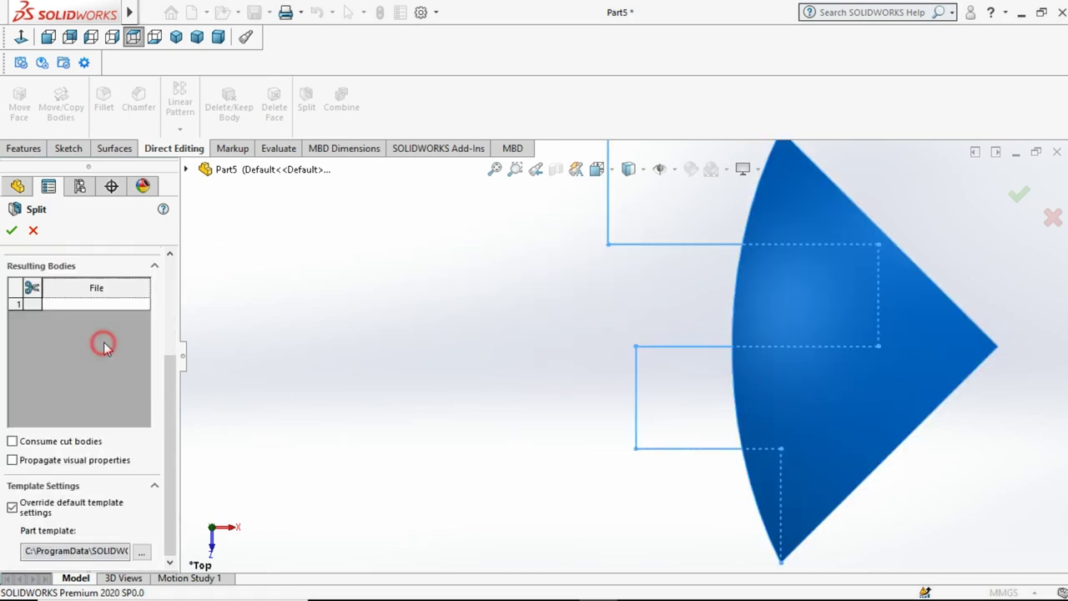
pyautogui.scroll(3, 91, 288)
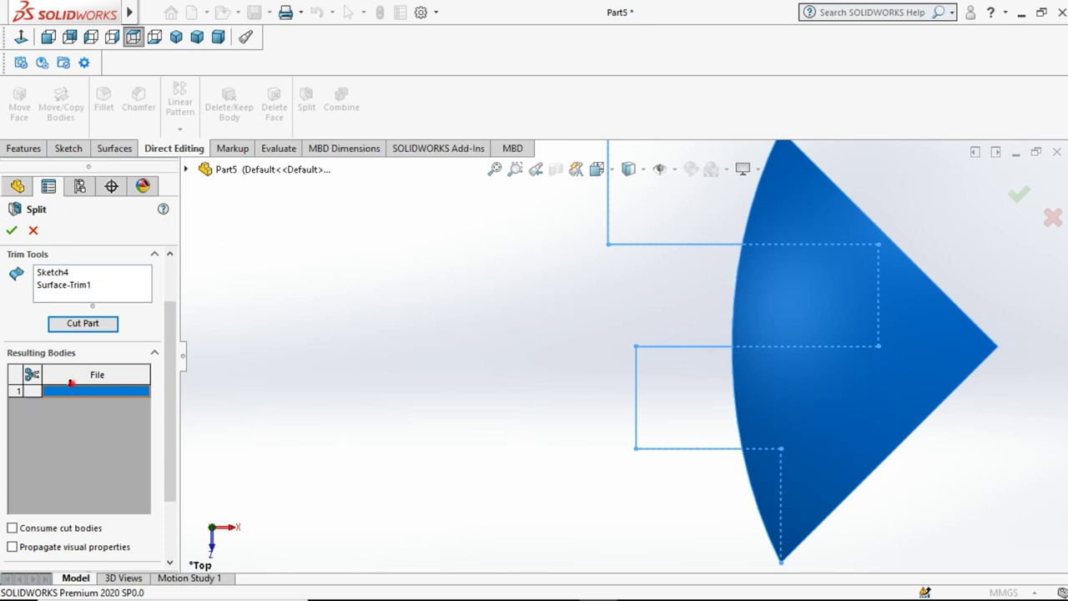
pyautogui.click(131, 376)
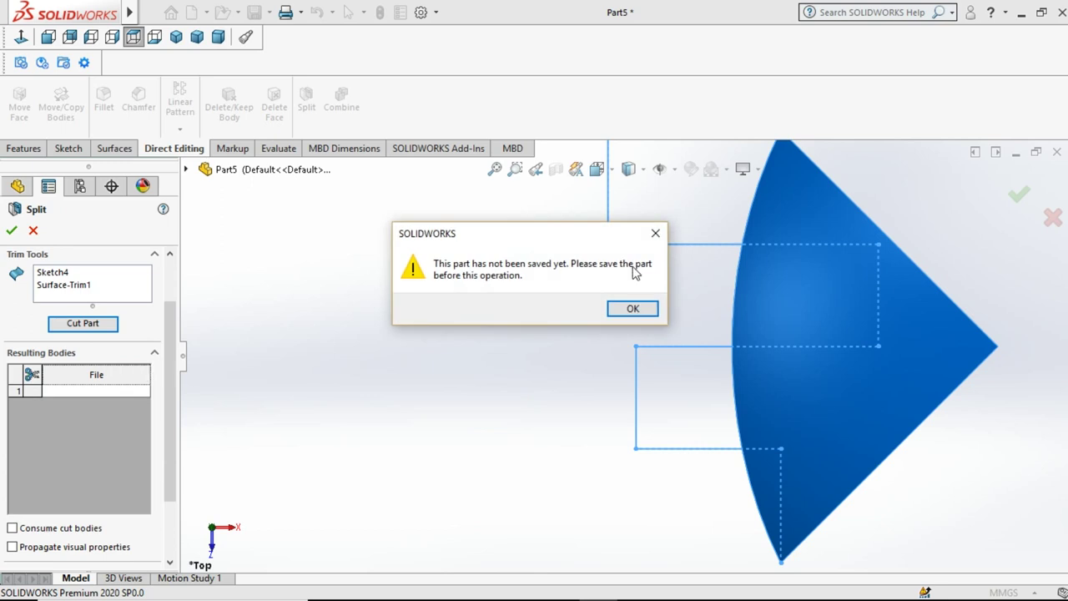
pyautogui.click(655, 233)
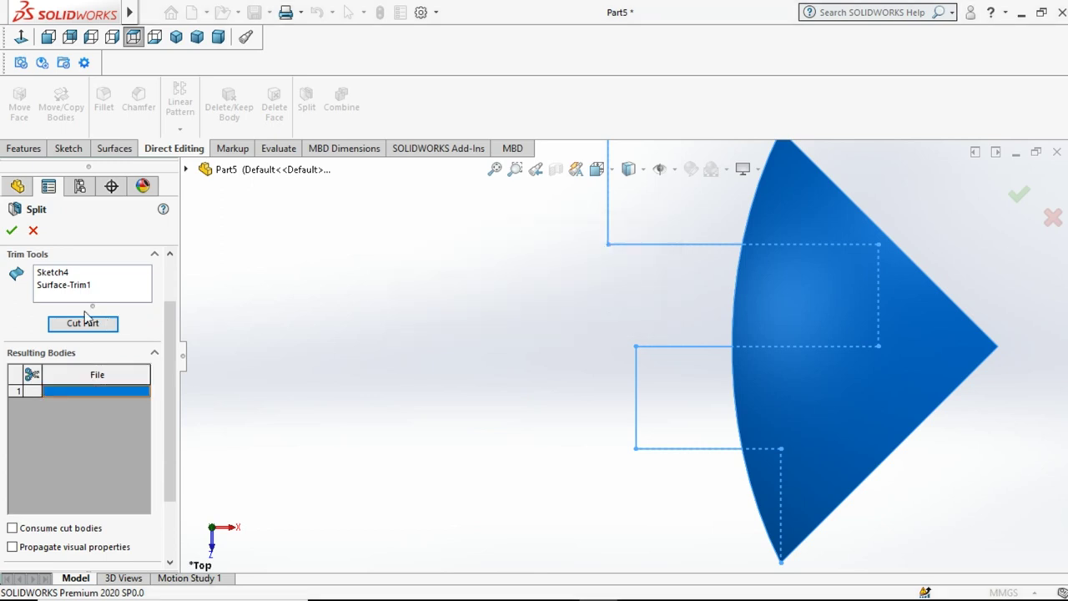
pyautogui.click(34, 230)
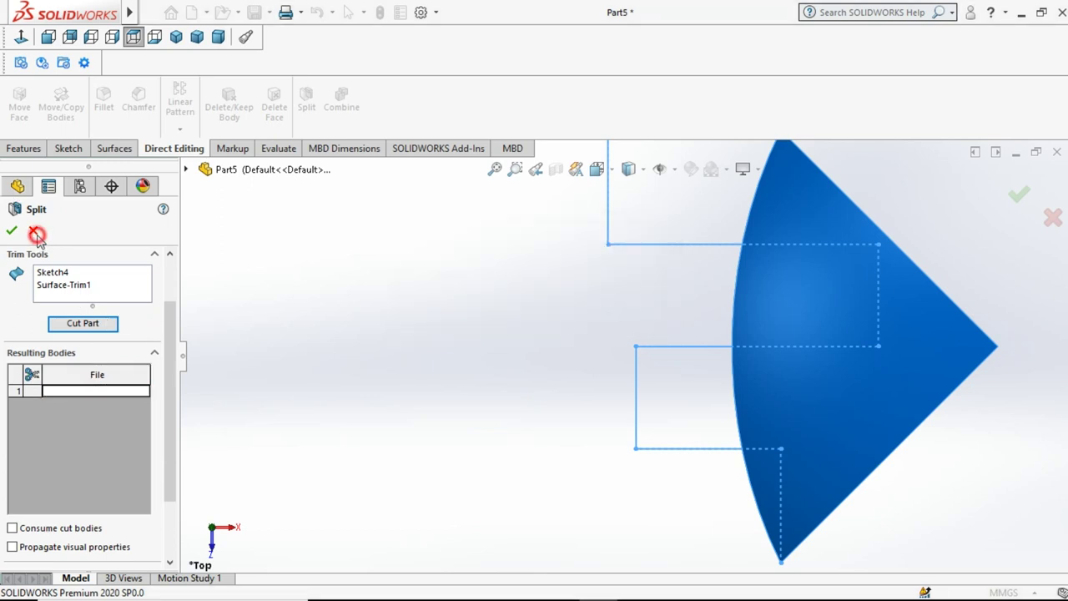
pyautogui.click(354, 298)
# - Select Sketch4 in the feature tree and reopen Split with Sketch4 as the only trim tool
pyautogui.scroll(2, 355, 303)
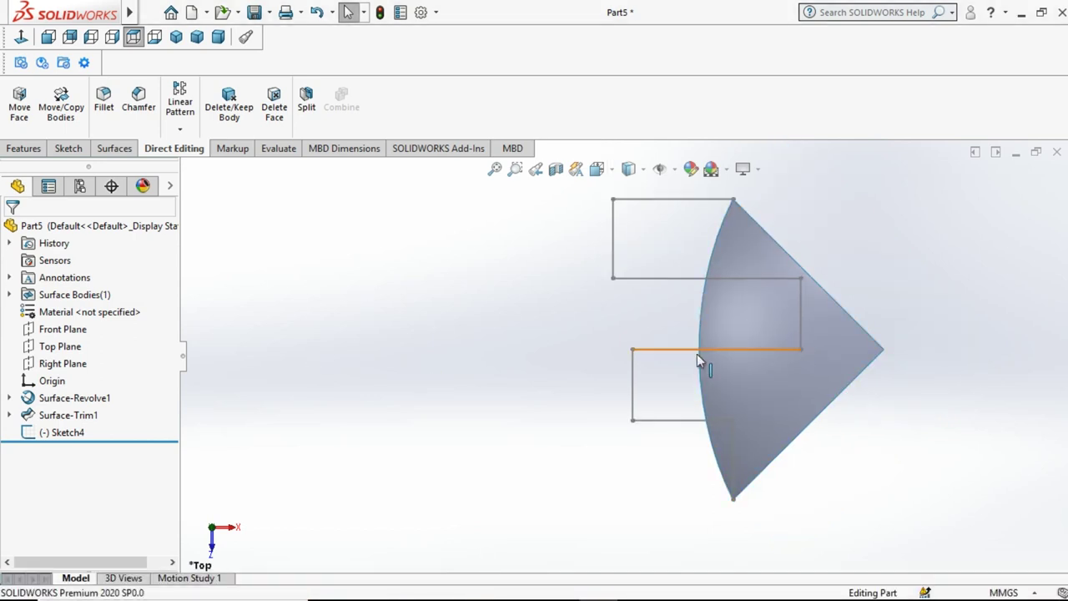
pyautogui.scroll(1, 699, 359)
pyautogui.click(659, 350)
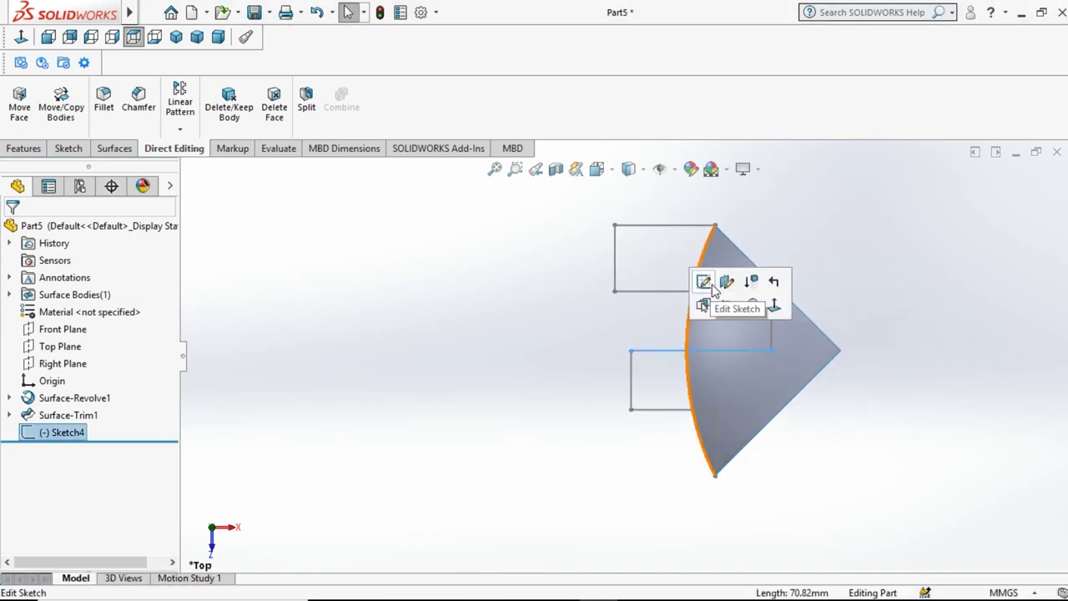
pyautogui.click(369, 410)
pyautogui.click(71, 438)
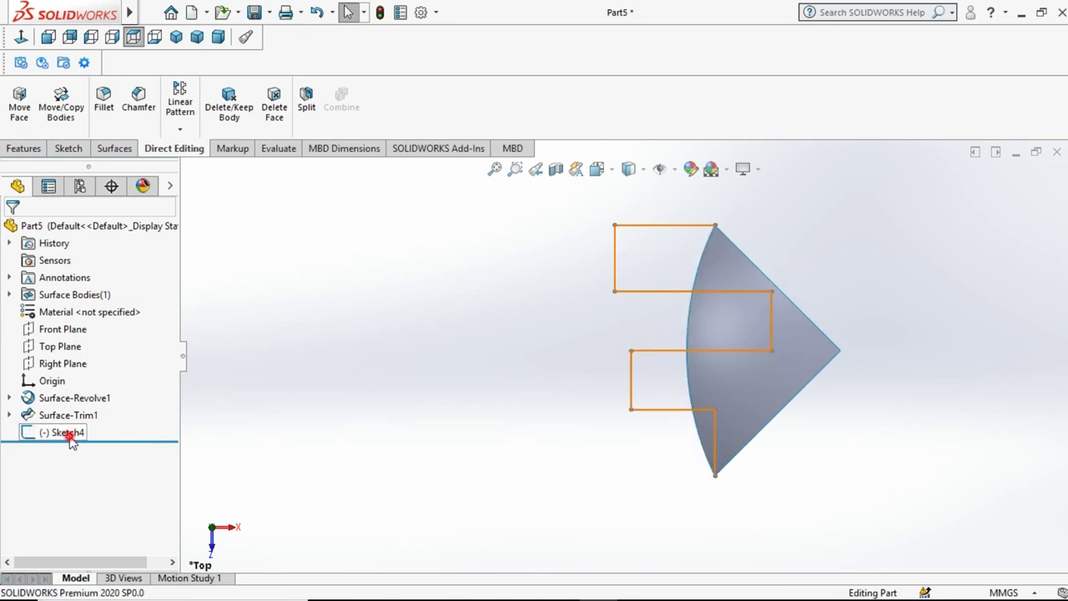
pyautogui.click(85, 384)
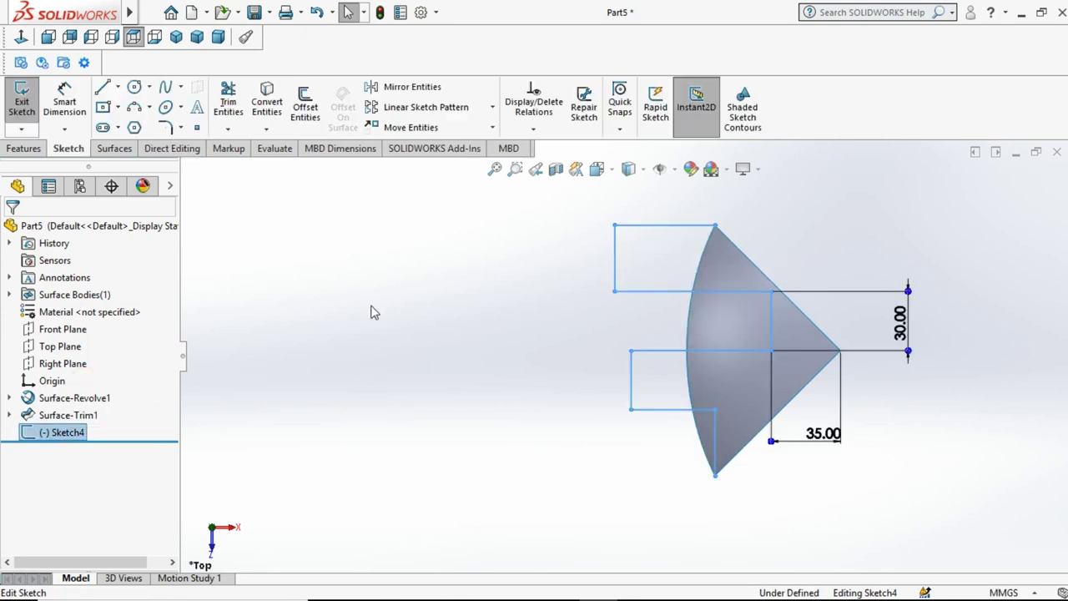
pyautogui.click(172, 148)
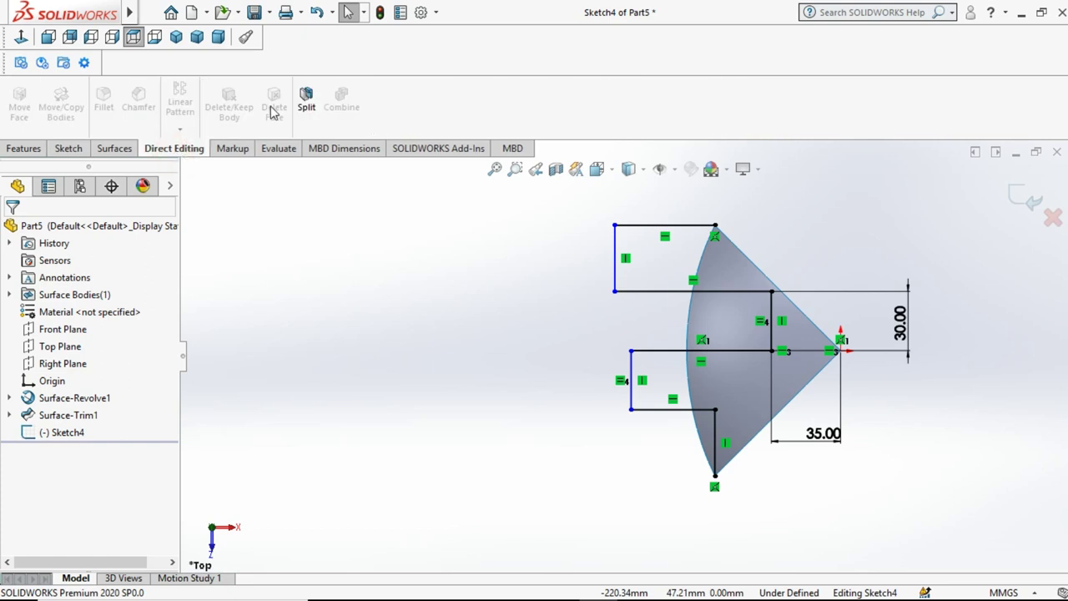
pyautogui.click(306, 106)
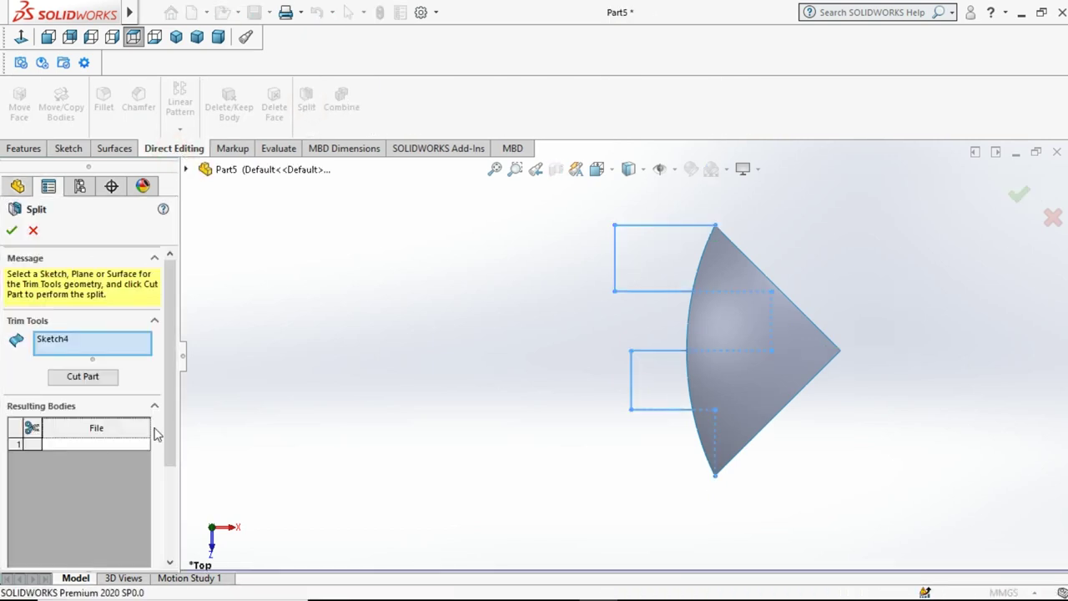
# - Cut the part along Sketch4, keeping bodies 1 and 2 checked, and confirm
pyautogui.click(95, 377)
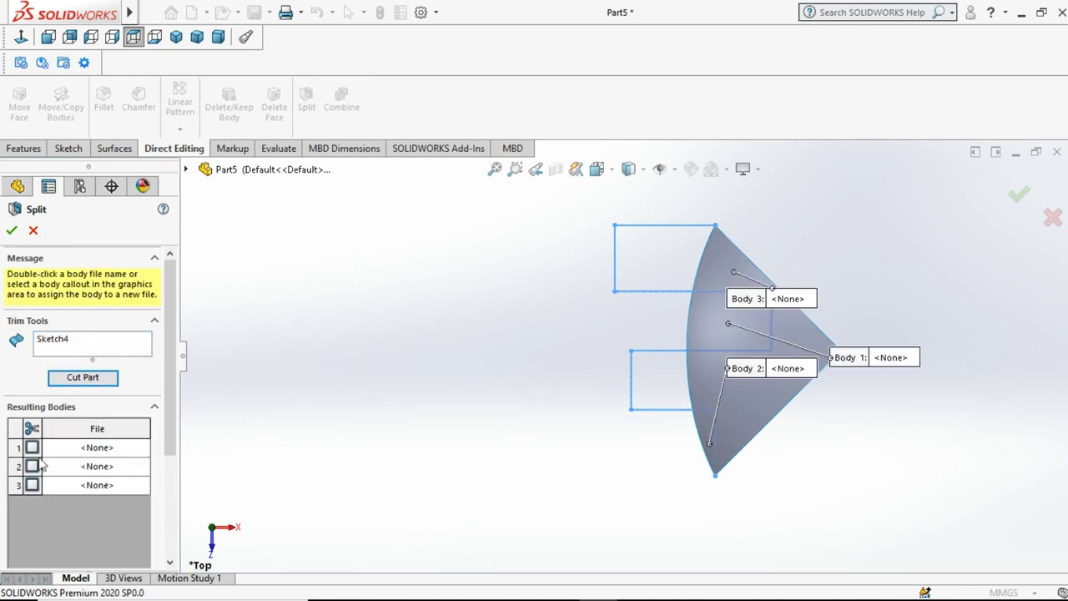
pyautogui.click(32, 449)
pyautogui.click(33, 467)
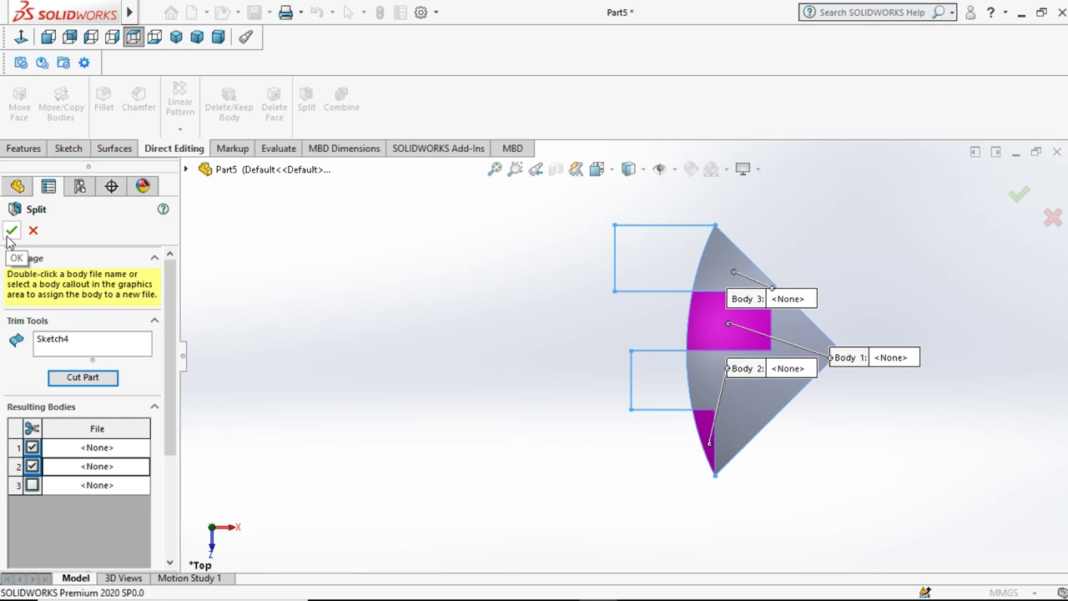
pyautogui.click(10, 233)
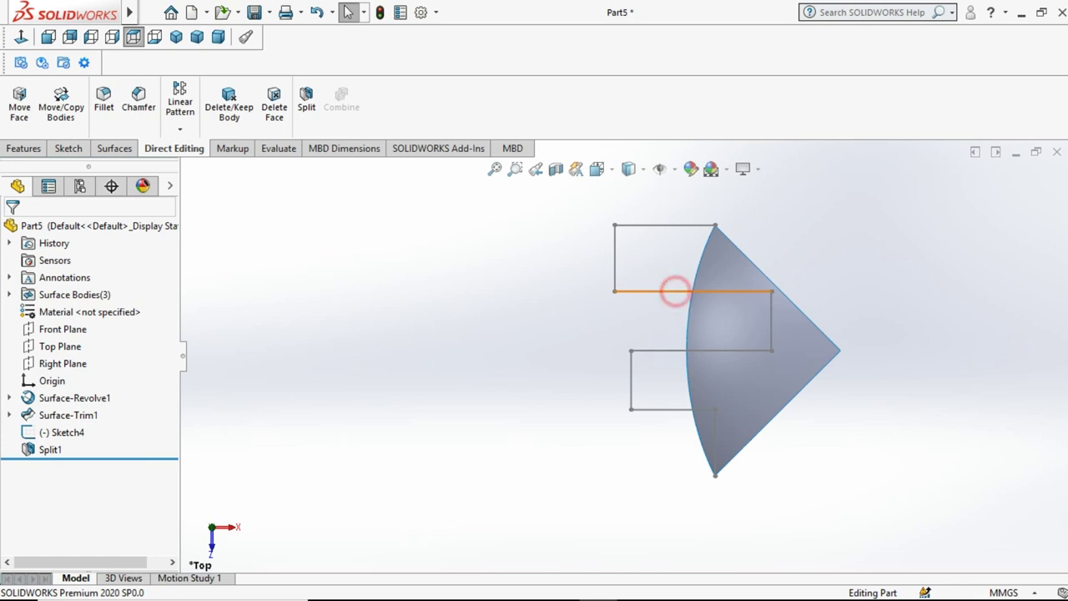
# - Hide Sketch4 and orbit the view to inspect the split surface pieces
pyautogui.click(677, 291)
pyautogui.click(745, 244)
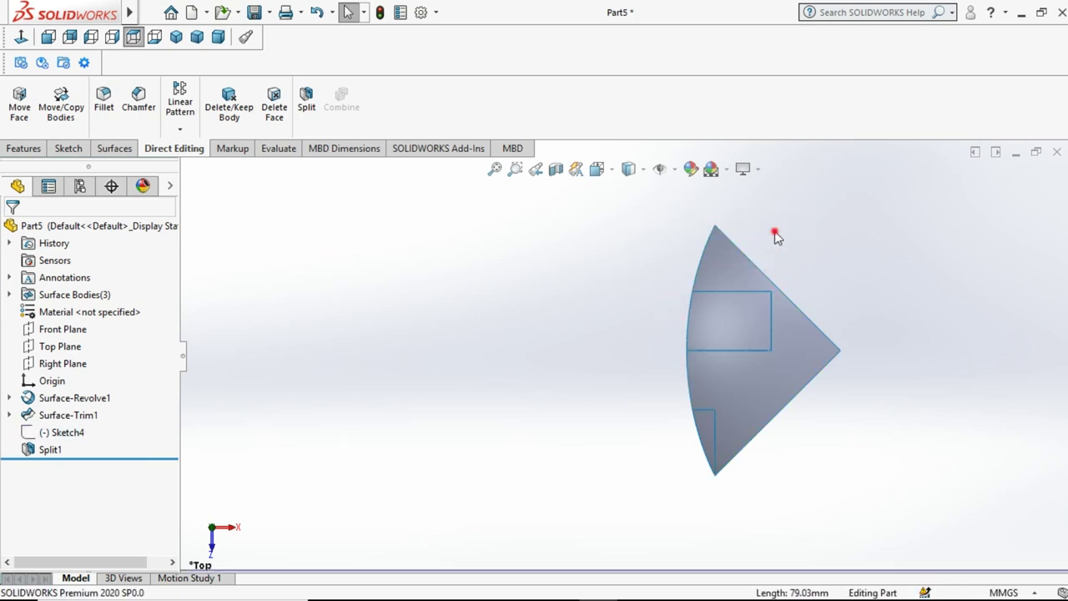
pyautogui.moveTo(447, 345); pyautogui.dragTo(525, 502, button='middle')
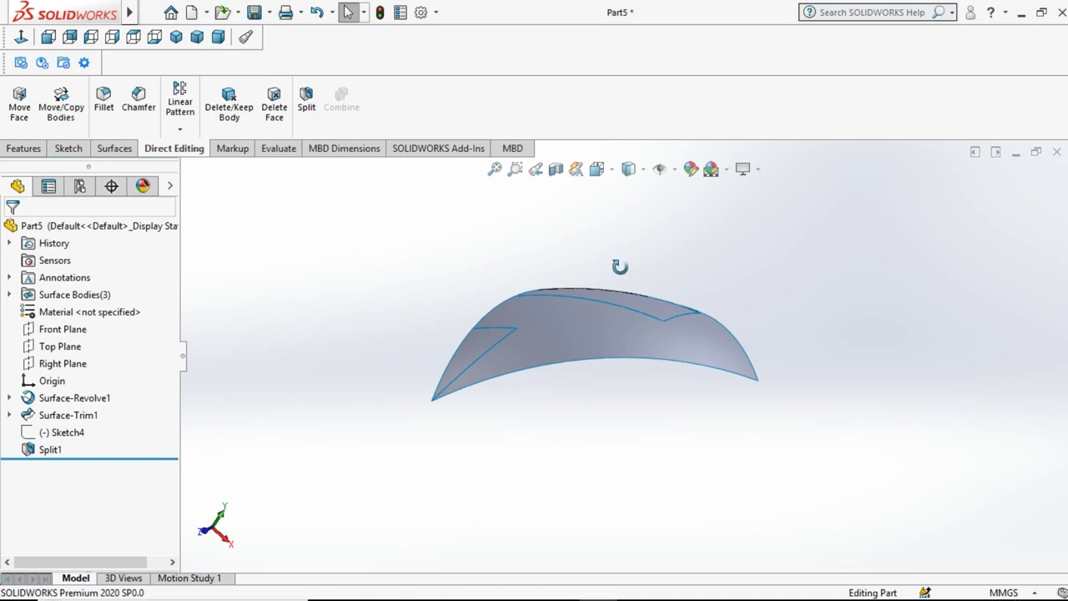
pyautogui.moveTo(620, 266)
pyautogui.mouseDown(button='middle')
pyautogui.moveTo(620, 539)
pyautogui.moveTo(537, 489)
pyautogui.moveTo(515, 310)
pyautogui.moveTo(591, 398)
pyautogui.moveTo(601, 453)
pyautogui.mouseUp(button='middle')
pyautogui.click(635, 375)
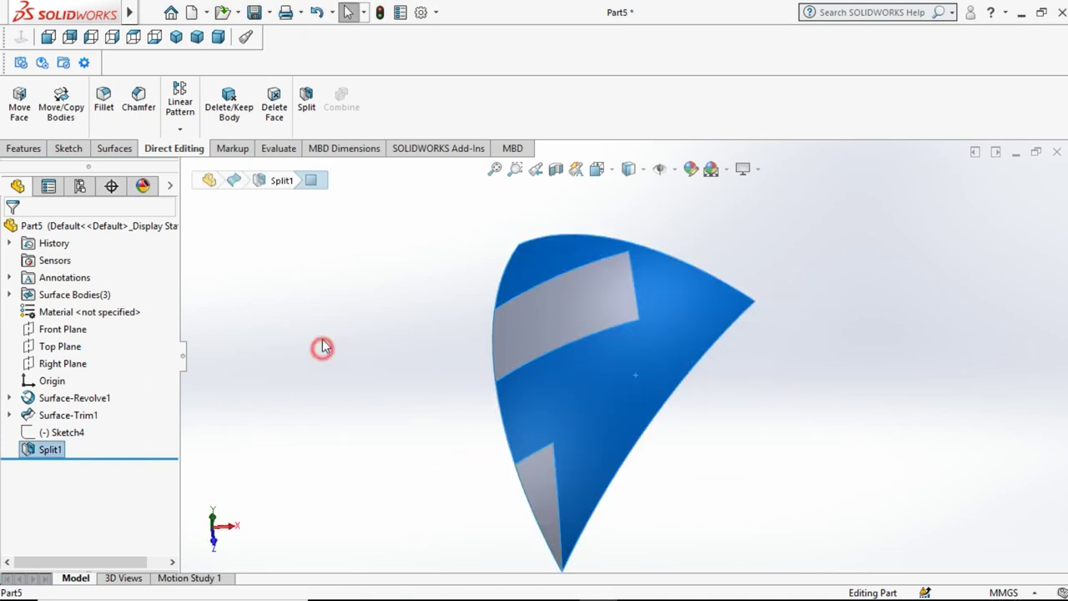
pyautogui.click(322, 347)
pyautogui.click(114, 147)
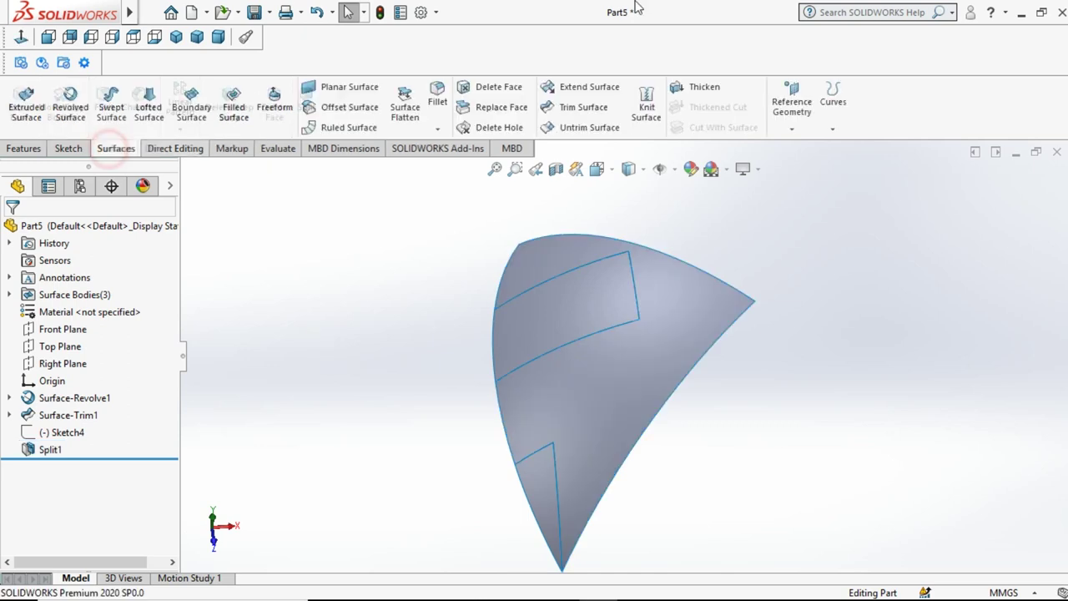
# - Thicken the large split surface piece, Split1[3], by 2 mm
pyautogui.click(701, 87)
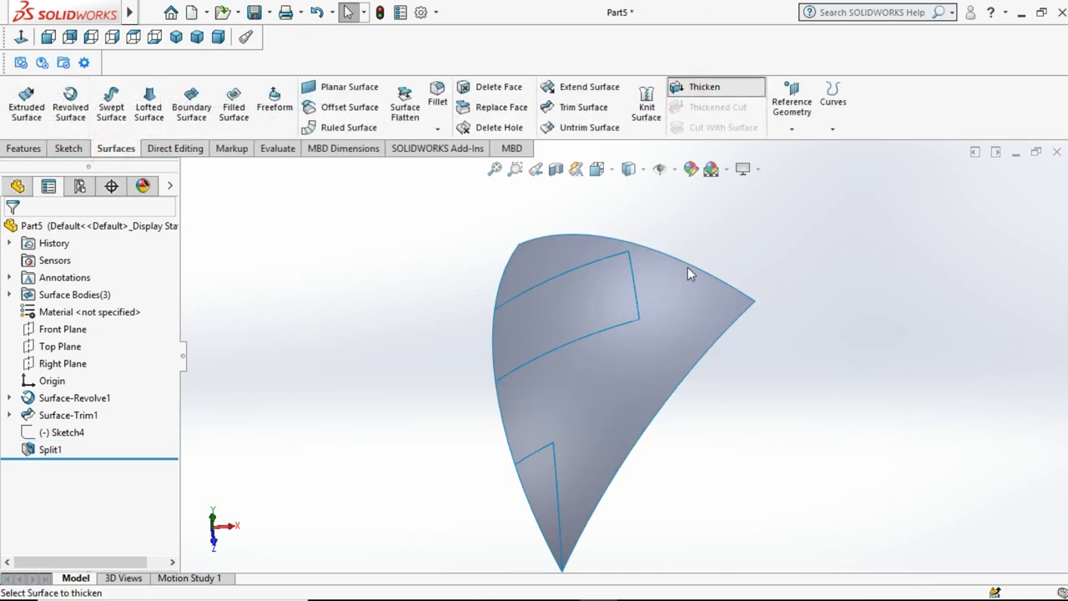
pyautogui.click(700, 312)
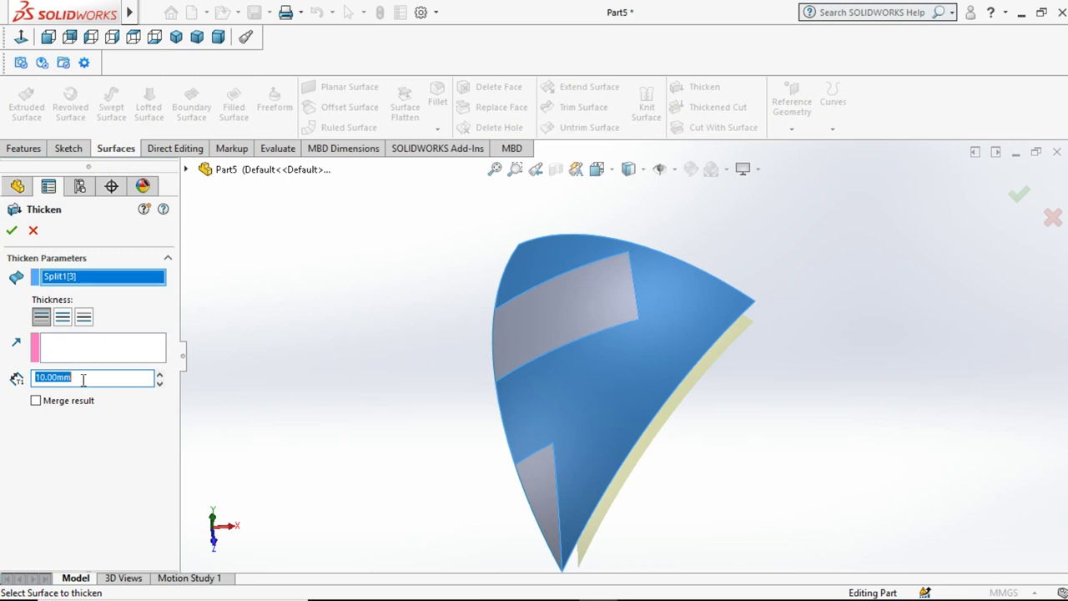
pyautogui.write('2')
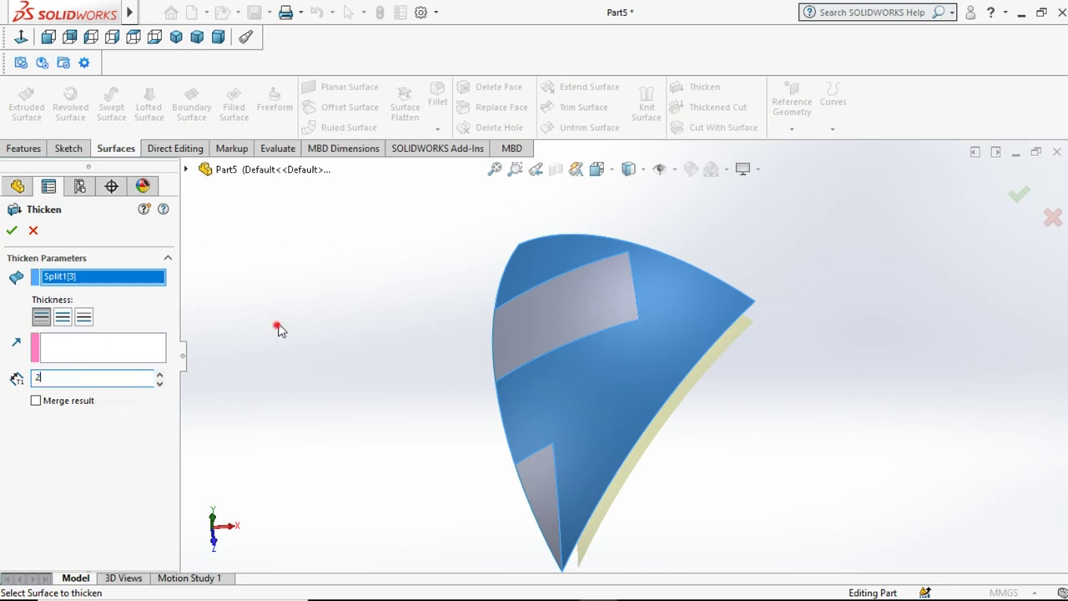
pyautogui.moveTo(501, 242); pyautogui.dragTo(480, 238, button='middle')
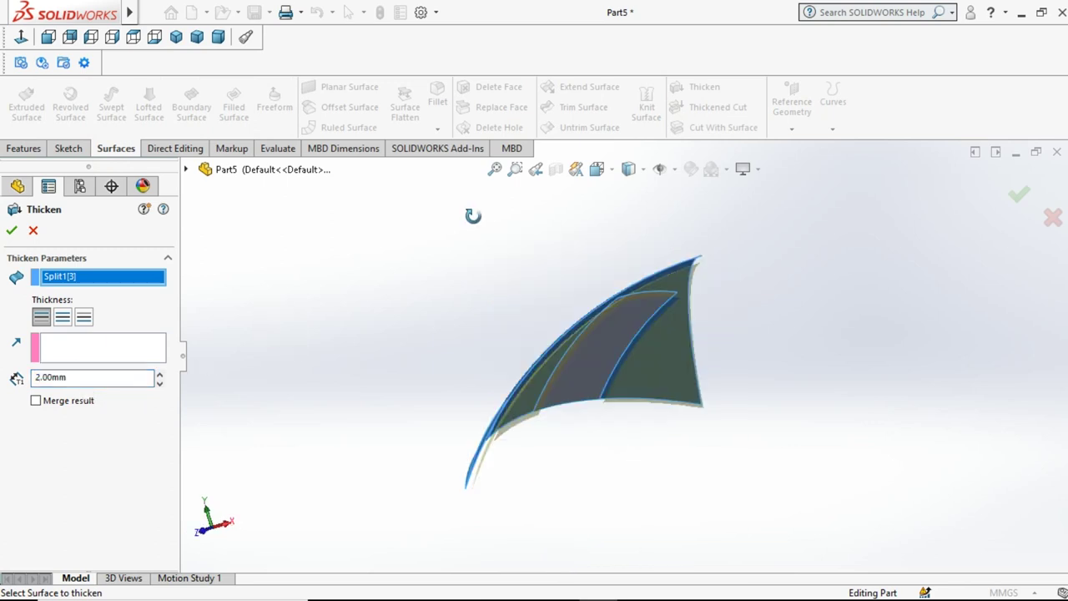
pyautogui.click(14, 230)
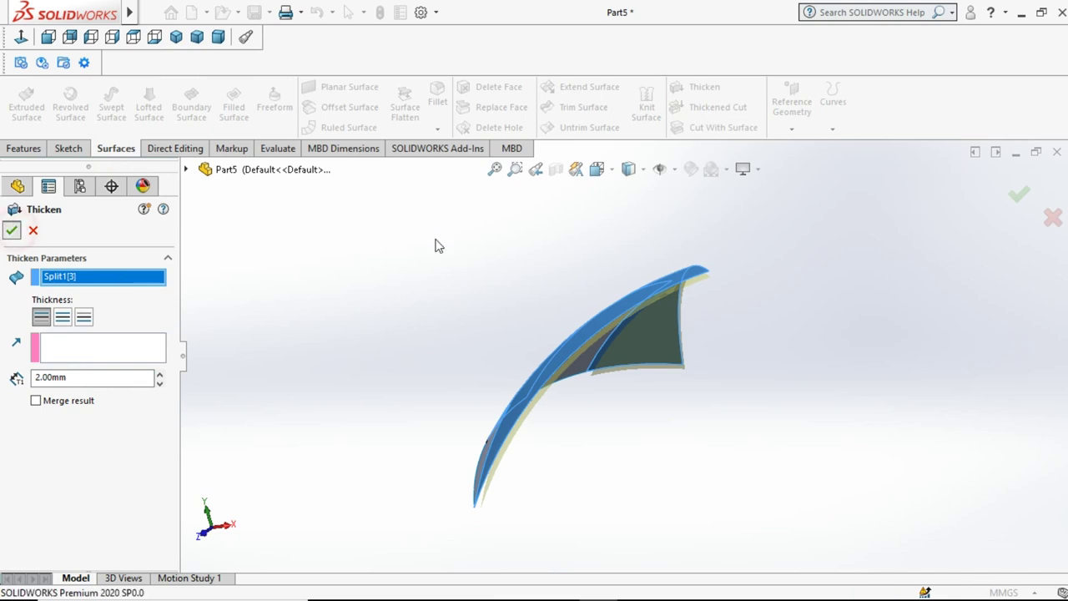
pyautogui.click(399, 230)
# - Thicken the small corner piece, Split1[2], by 2 mm with Merge result checked
pyautogui.moveTo(441, 339)
pyautogui.mouseDown(button='middle')
pyautogui.moveTo(479, 159)
pyautogui.moveTo(517, 231)
pyautogui.mouseUp(button='middle')
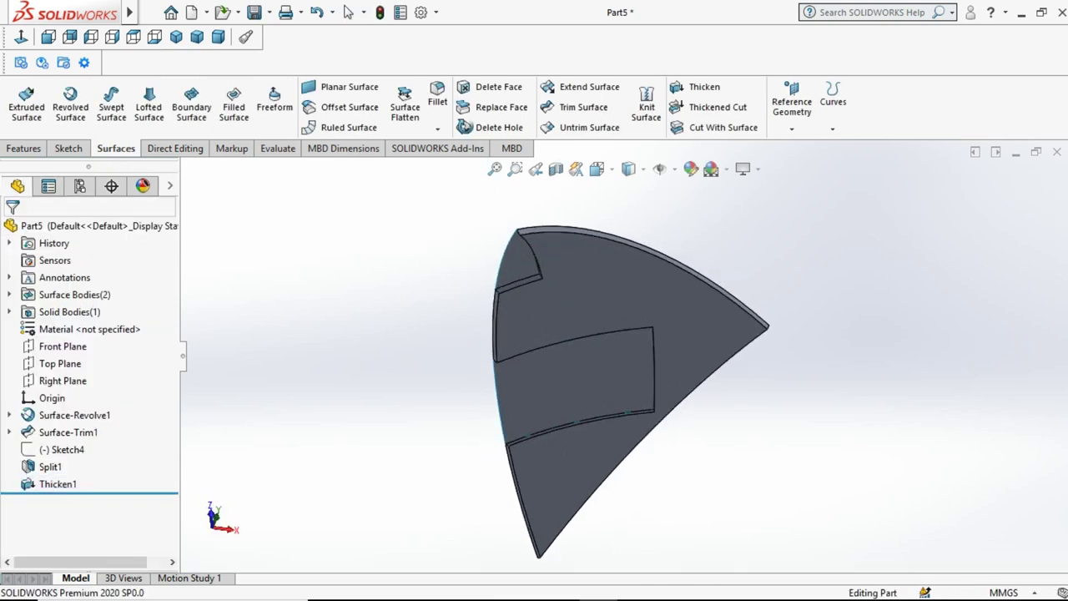
pyautogui.click(448, 253)
pyautogui.click(704, 87)
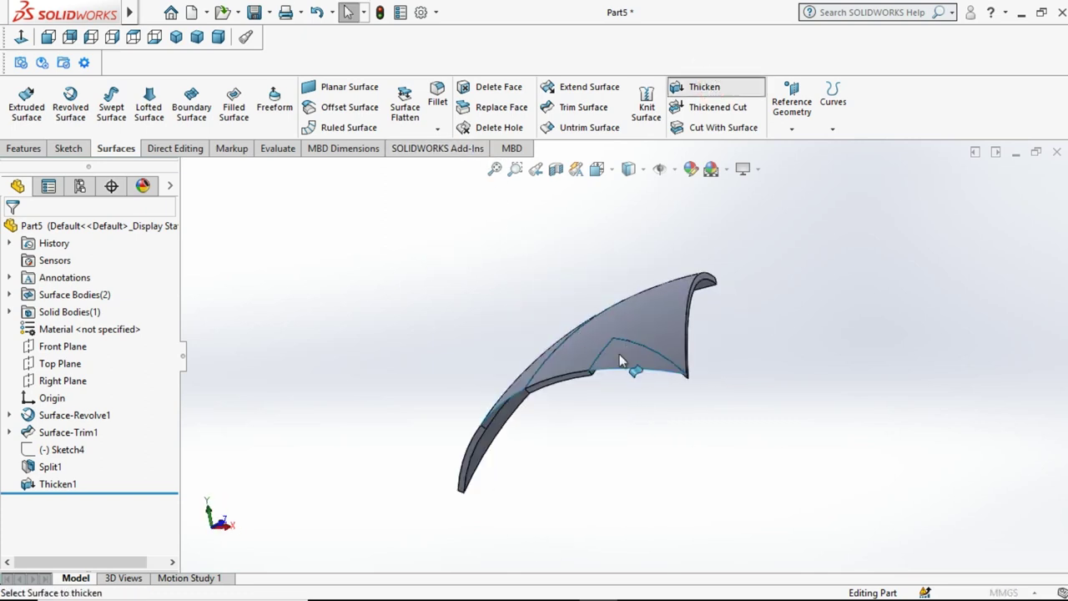
pyautogui.click(628, 361)
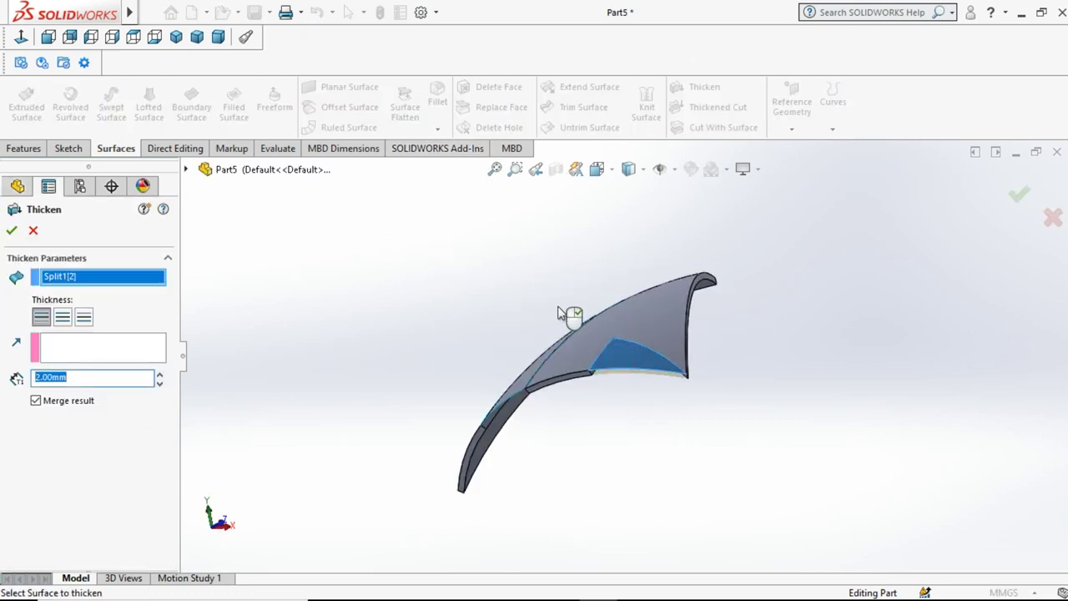
pyautogui.click(12, 231)
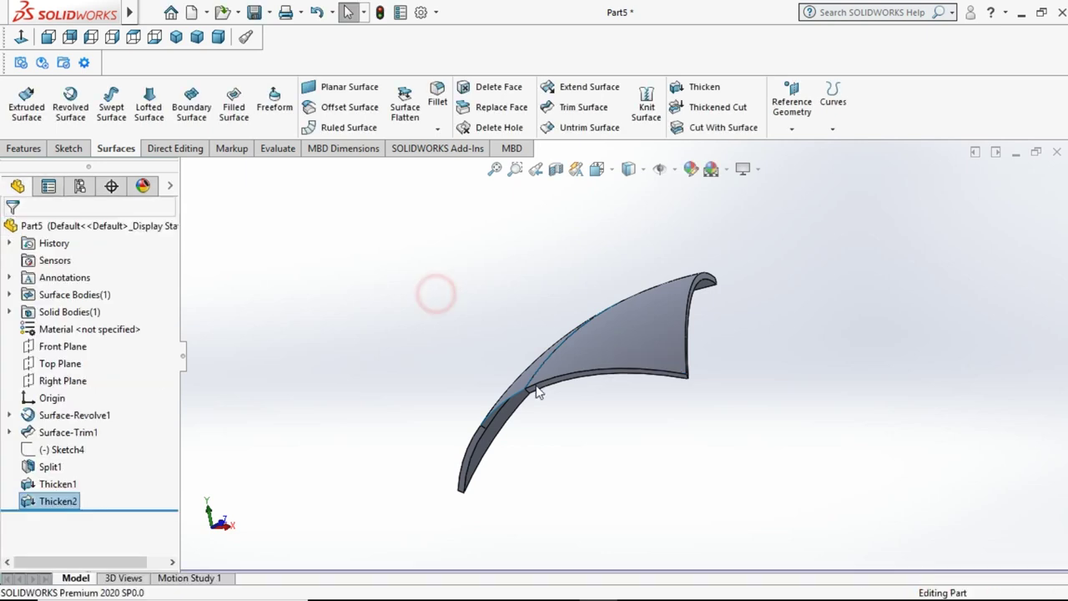
# - Thicken the rectangular split patch 2 mm with Merge result unchecked, creating separate body Thicken3
pyautogui.moveTo(494, 299); pyautogui.dragTo(454, 389, button='middle')
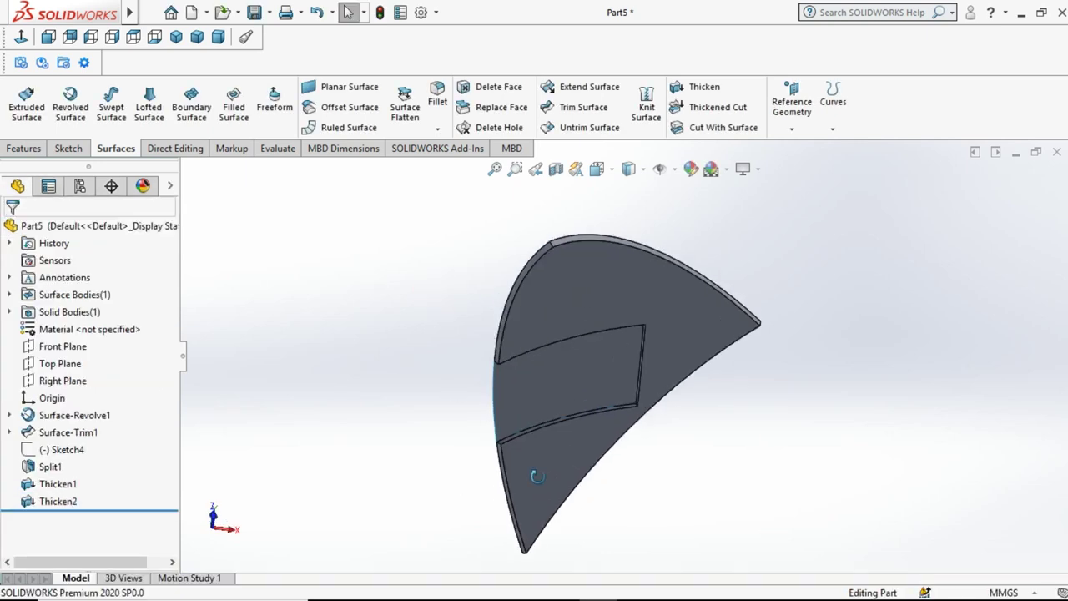
pyautogui.moveTo(436, 243); pyautogui.dragTo(565, 361, button='middle')
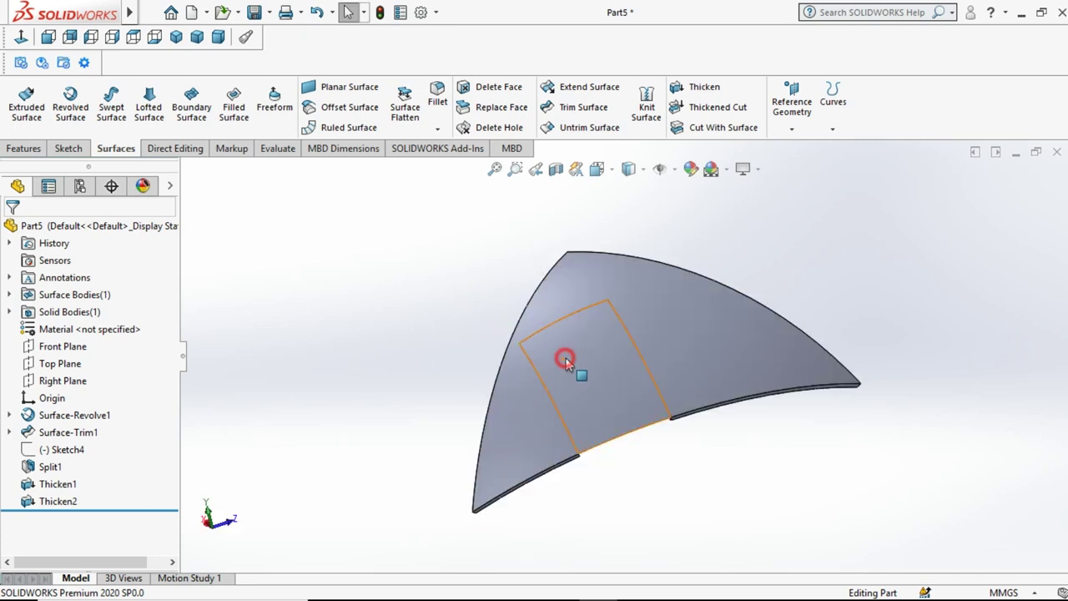
pyautogui.click(565, 361)
pyautogui.click(436, 350)
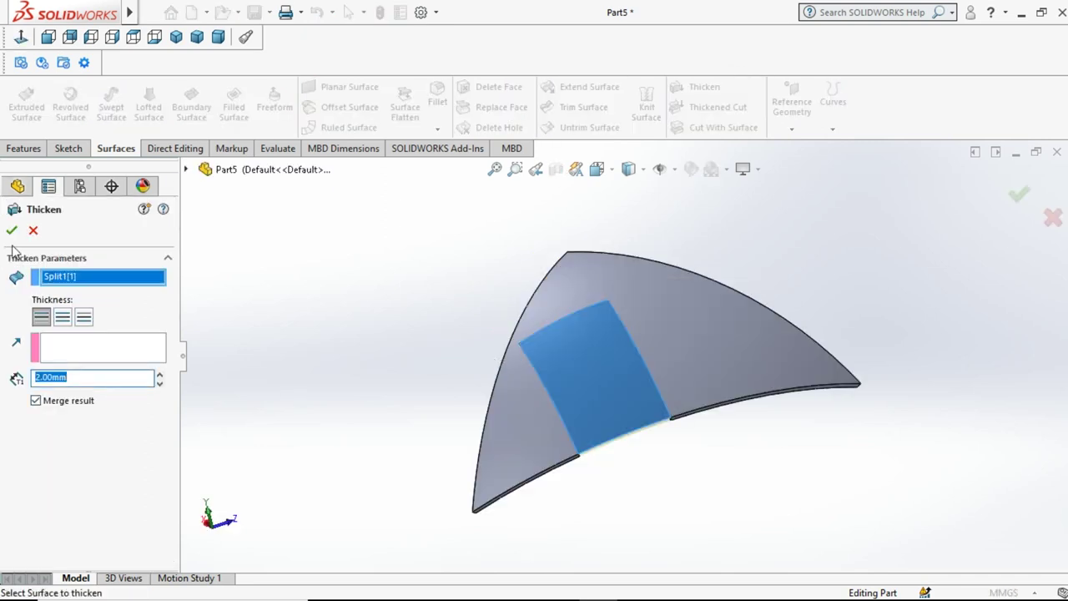
pyautogui.click(36, 400)
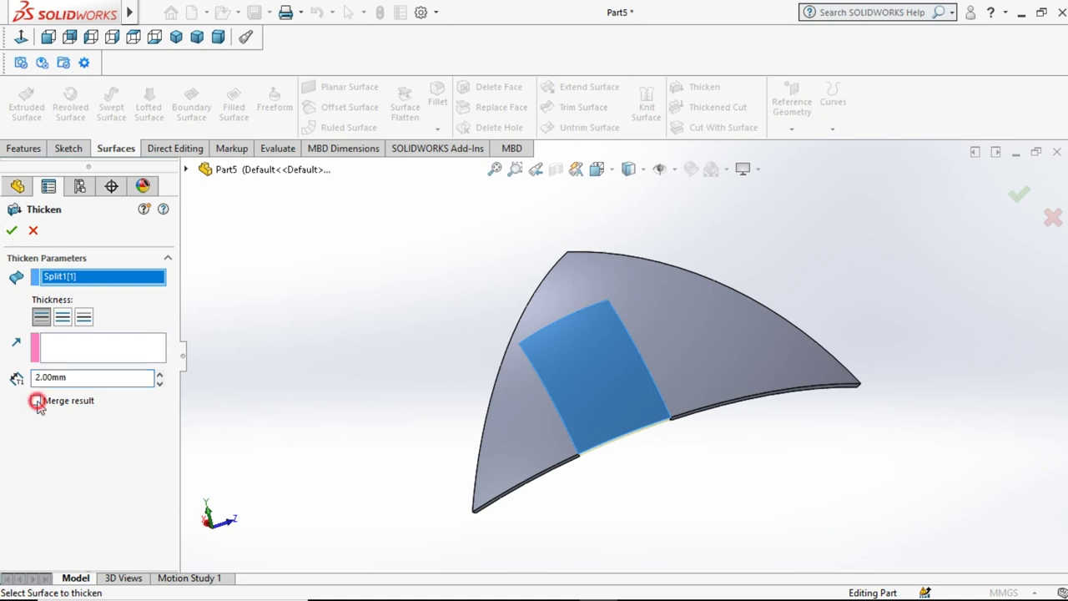
pyautogui.click(12, 230)
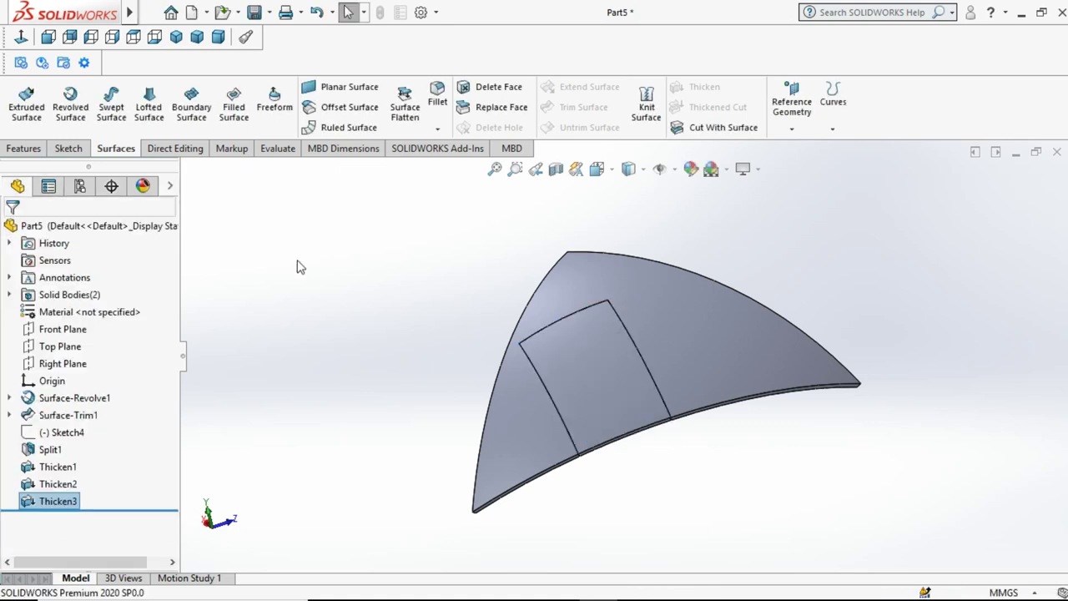
pyautogui.moveTo(454, 388)
pyautogui.mouseDown(button='middle')
pyautogui.moveTo(384, 241)
pyautogui.moveTo(331, 336)
pyautogui.moveTo(431, 431)
pyautogui.moveTo(338, 236)
pyautogui.moveTo(341, 209)
pyautogui.moveTo(343, 218)
pyautogui.mouseUp(button='middle')
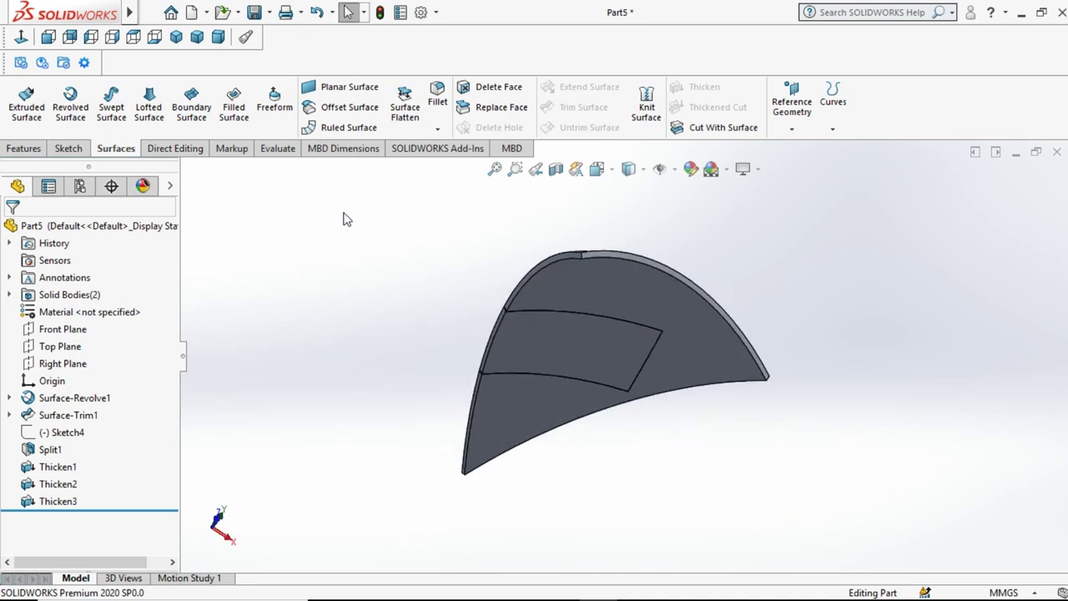
# - Edit Thicken2 and uncheck Merge result so the corner patch becomes its own solid
pyautogui.click(67, 484)
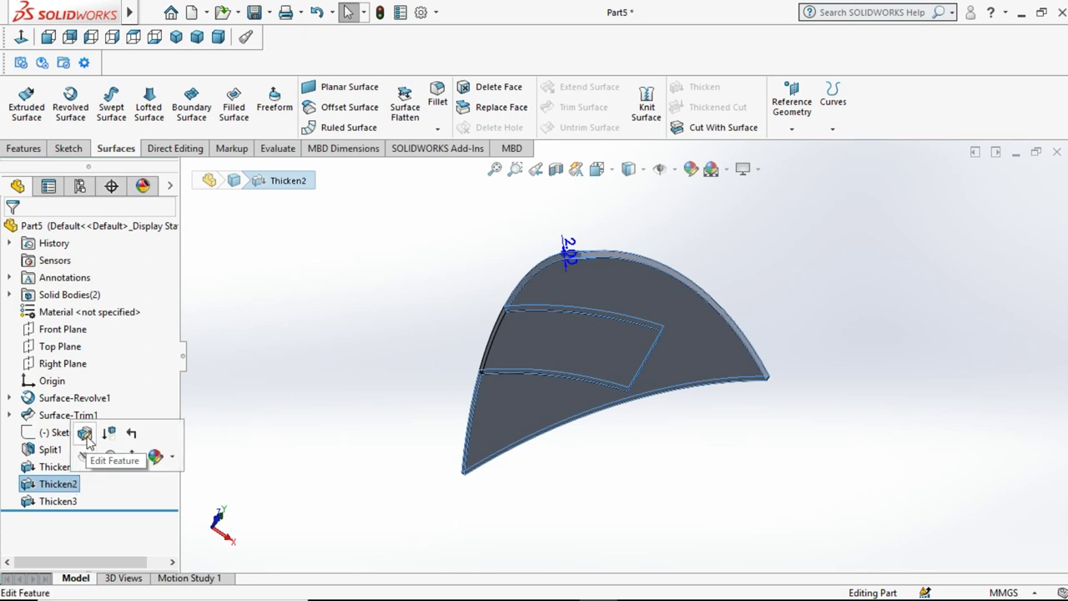
pyautogui.click(84, 432)
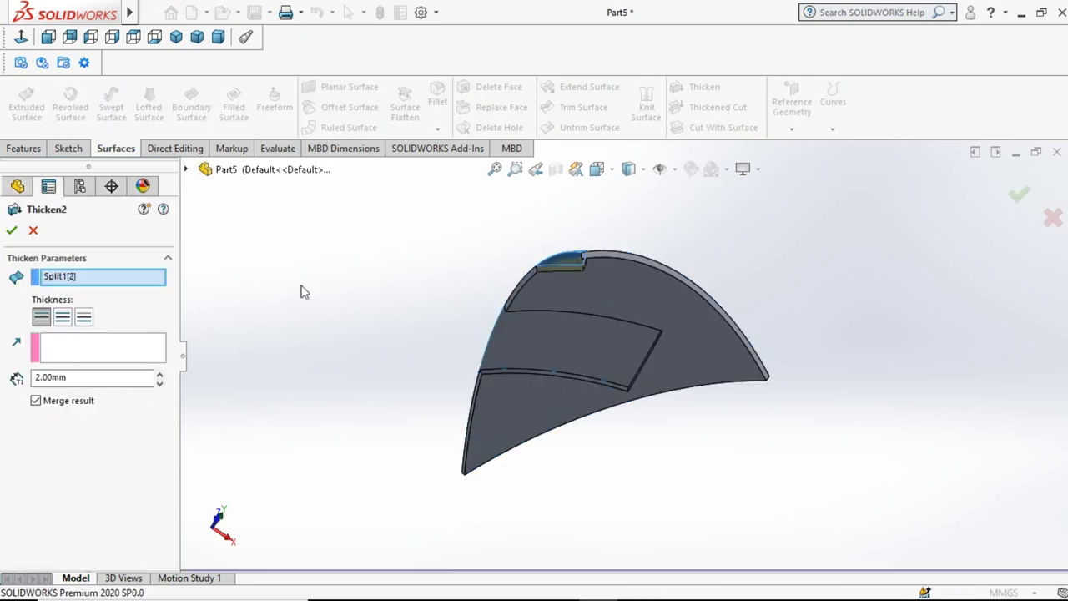
pyautogui.moveTo(365, 266); pyautogui.dragTo(406, 496, button='middle')
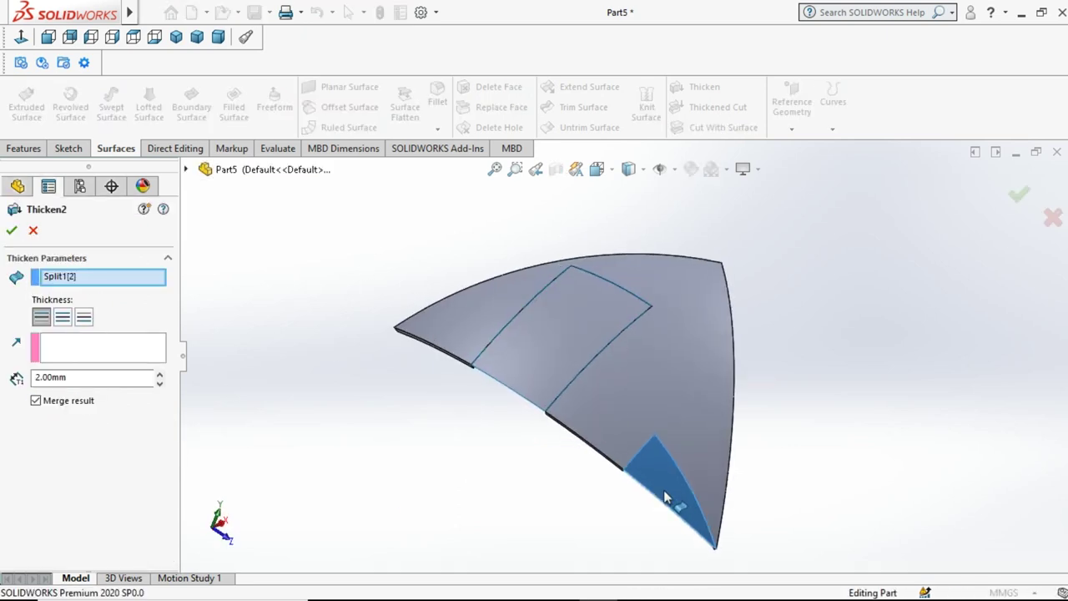
pyautogui.click(37, 403)
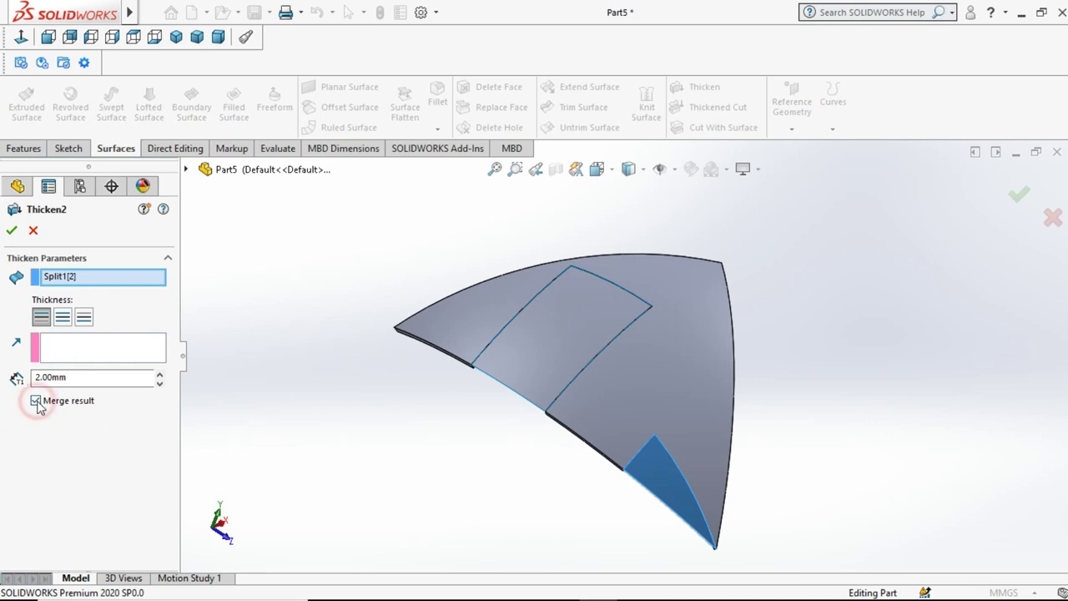
pyautogui.click(12, 231)
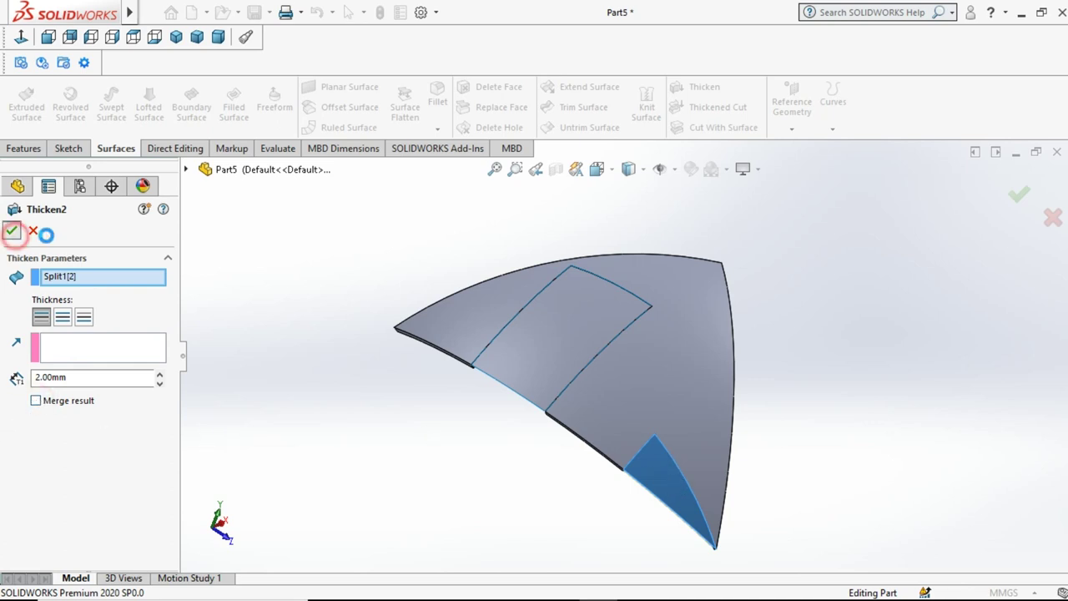
pyautogui.click(370, 251)
pyautogui.moveTo(474, 350)
pyautogui.mouseDown(button='middle')
pyautogui.moveTo(597, 372)
pyautogui.moveTo(436, 448)
pyautogui.moveTo(574, 304)
pyautogui.moveTo(548, 406)
pyautogui.mouseUp(button='middle')
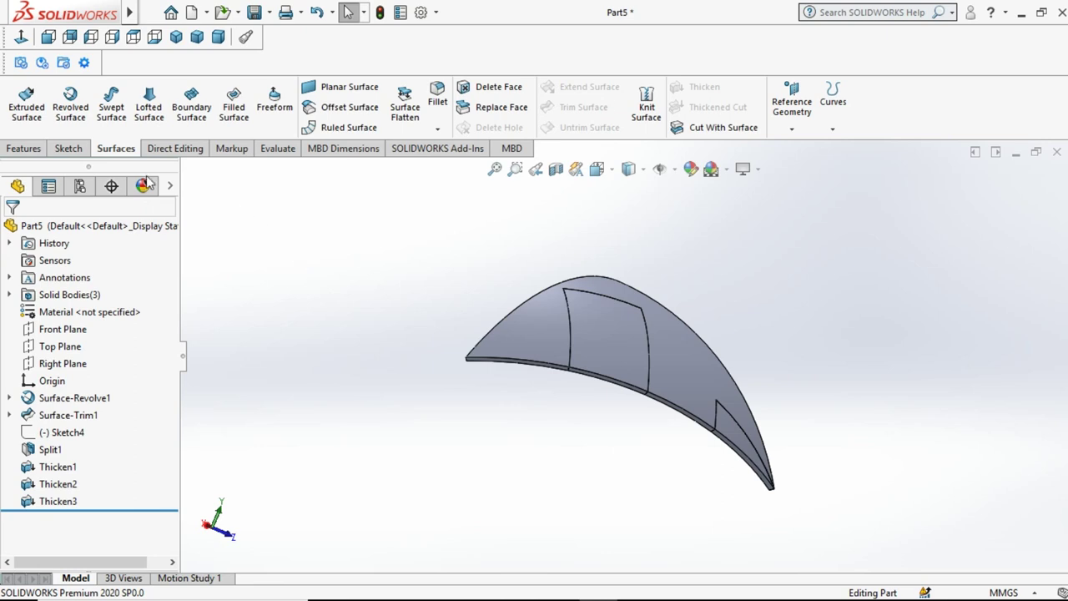
pyautogui.click(171, 152)
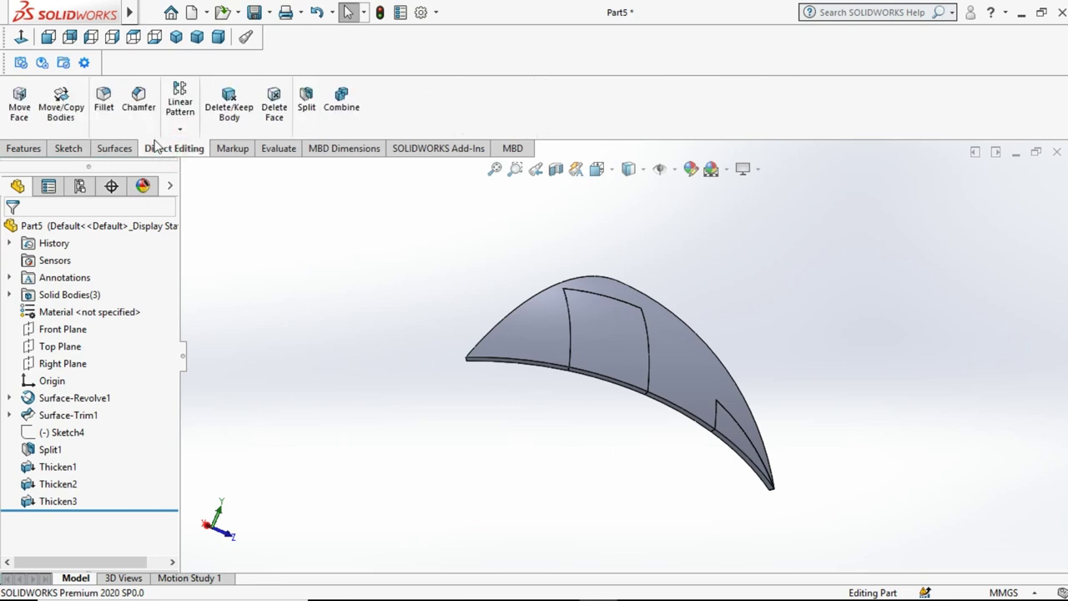
# - Start a Move/Copy Bodies rotation using the strip's edge as the axis
pyautogui.click(74, 105)
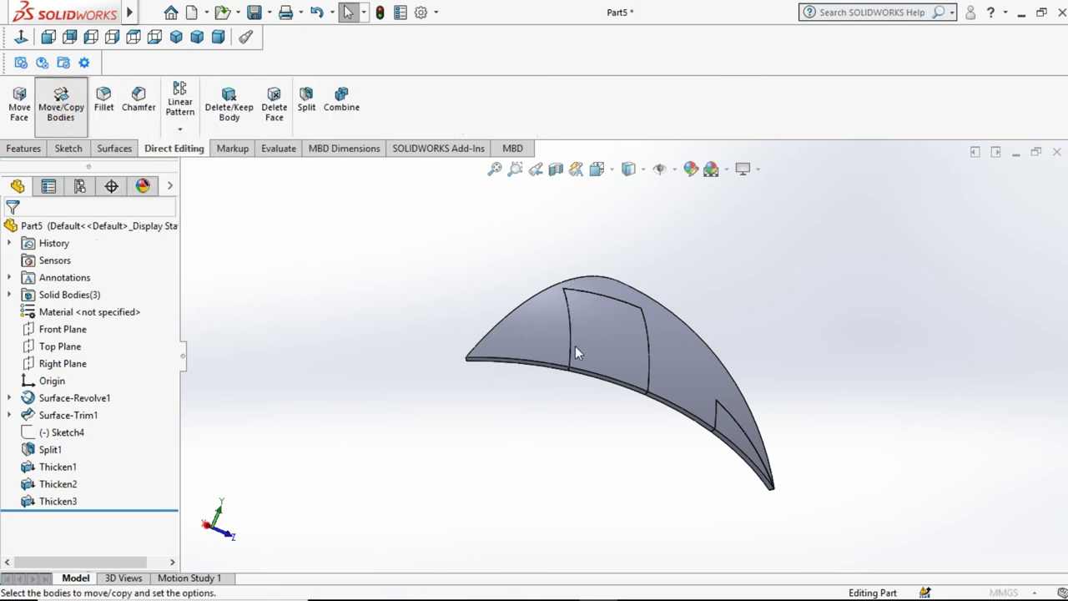
pyautogui.scroll(2, 595, 374)
pyautogui.scroll(-1, 596, 375)
pyautogui.scroll(-2, 596, 375)
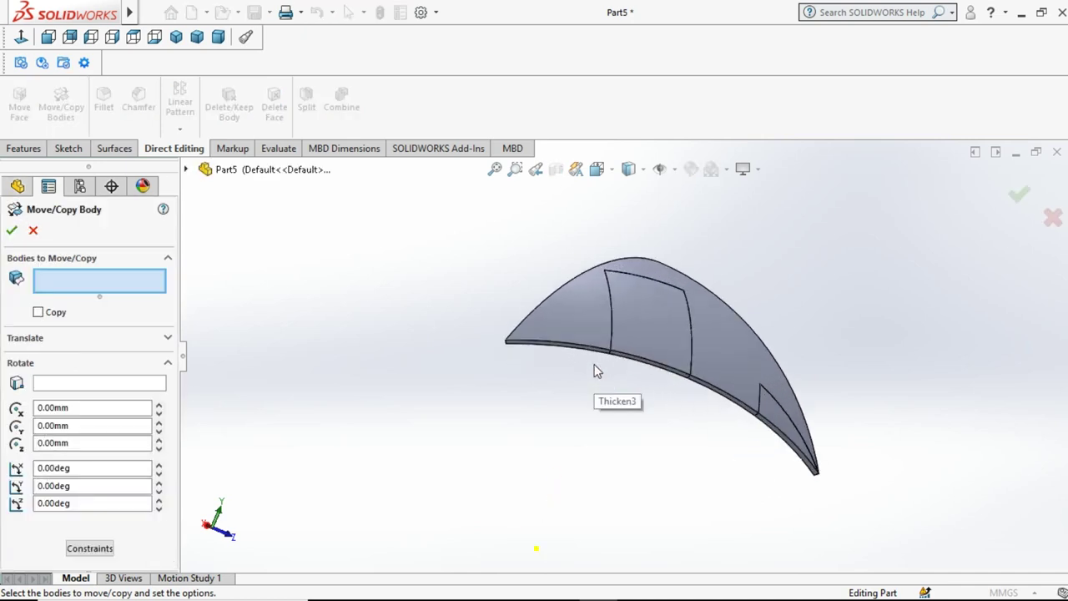
pyautogui.scroll(-2, 594, 370)
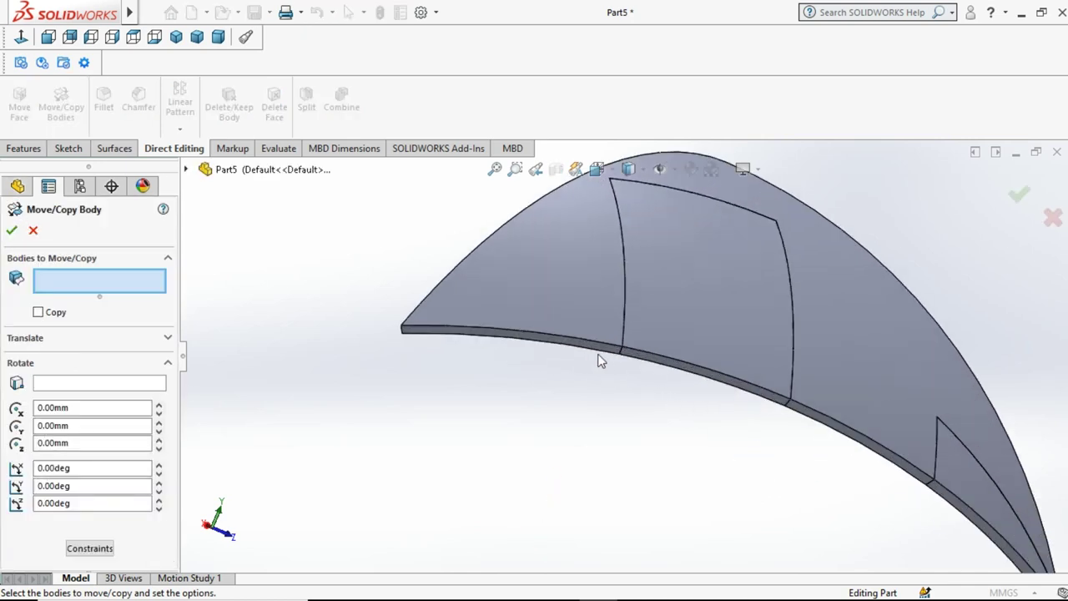
pyautogui.click(93, 387)
pyautogui.scroll(2, 799, 414)
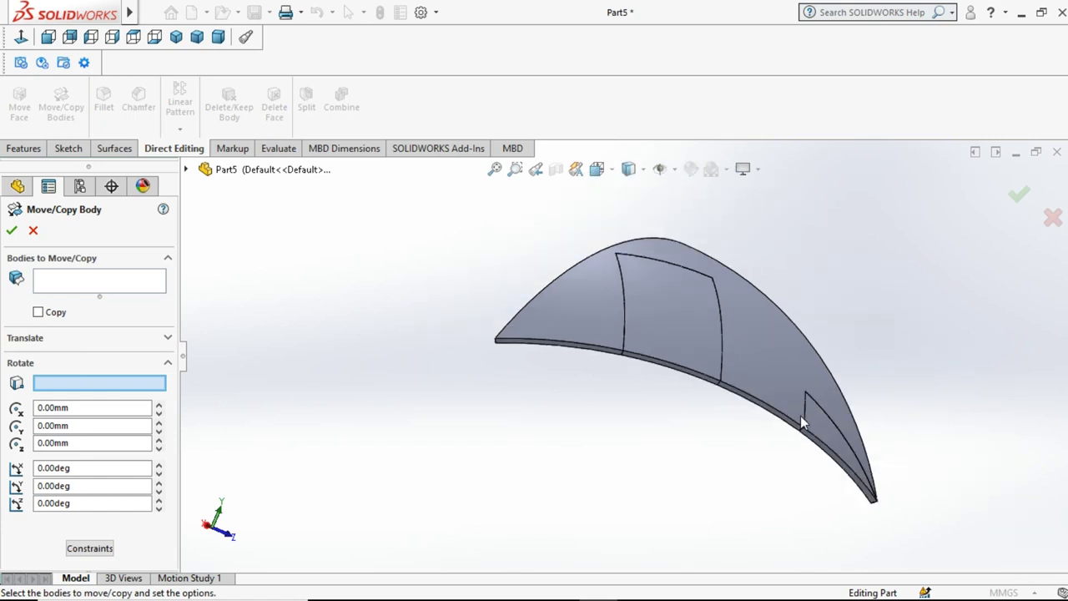
pyautogui.scroll(-2, 781, 422)
pyautogui.scroll(-2, 751, 409)
pyautogui.scroll(-2, 596, 349)
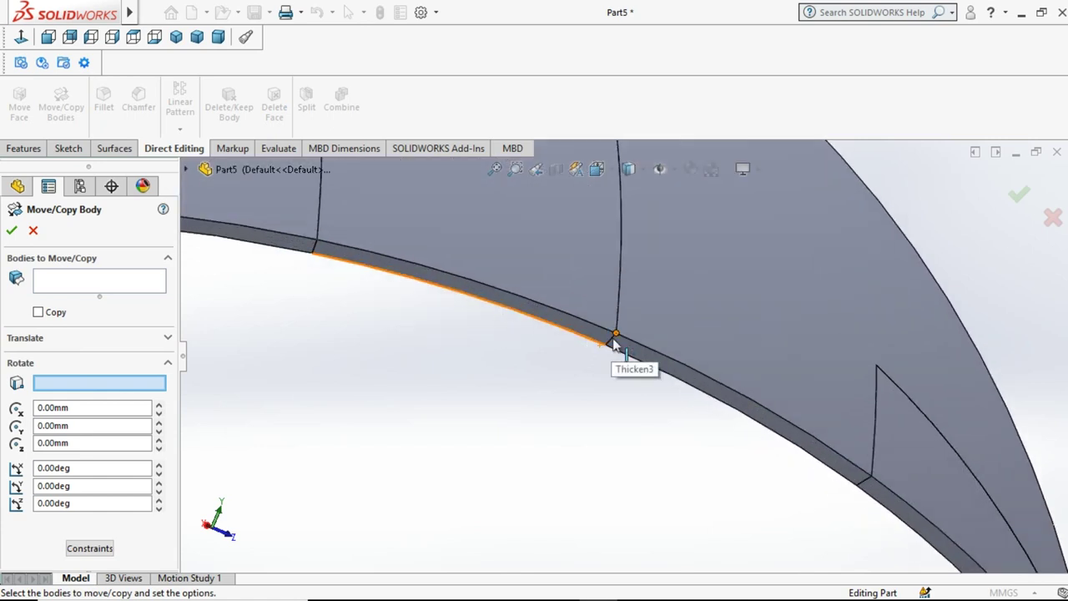
pyautogui.click(614, 343)
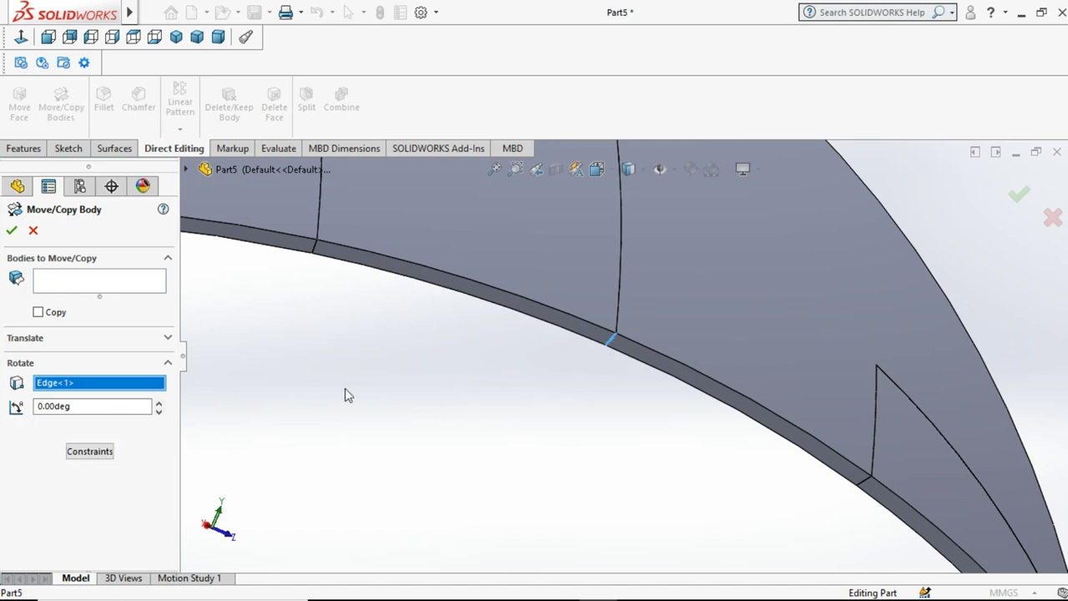
# - Rotate bodies Thicken3 and Thicken2 by 180° about that edge
pyautogui.click(89, 282)
pyautogui.scroll(-2, 589, 272)
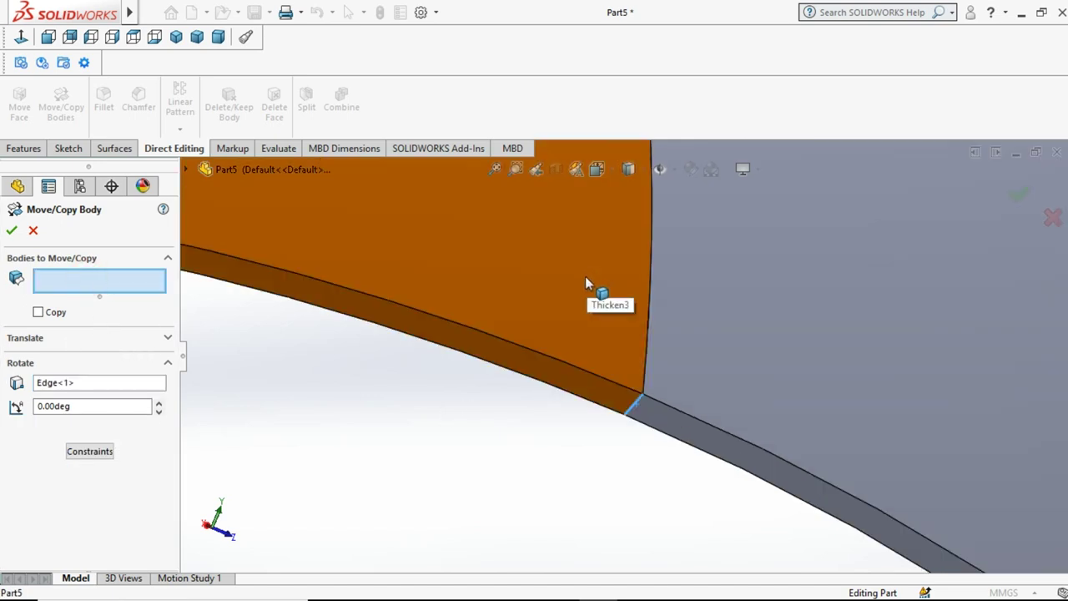
pyautogui.scroll(2, 585, 277)
pyautogui.scroll(3, 584, 276)
pyautogui.click(775, 432)
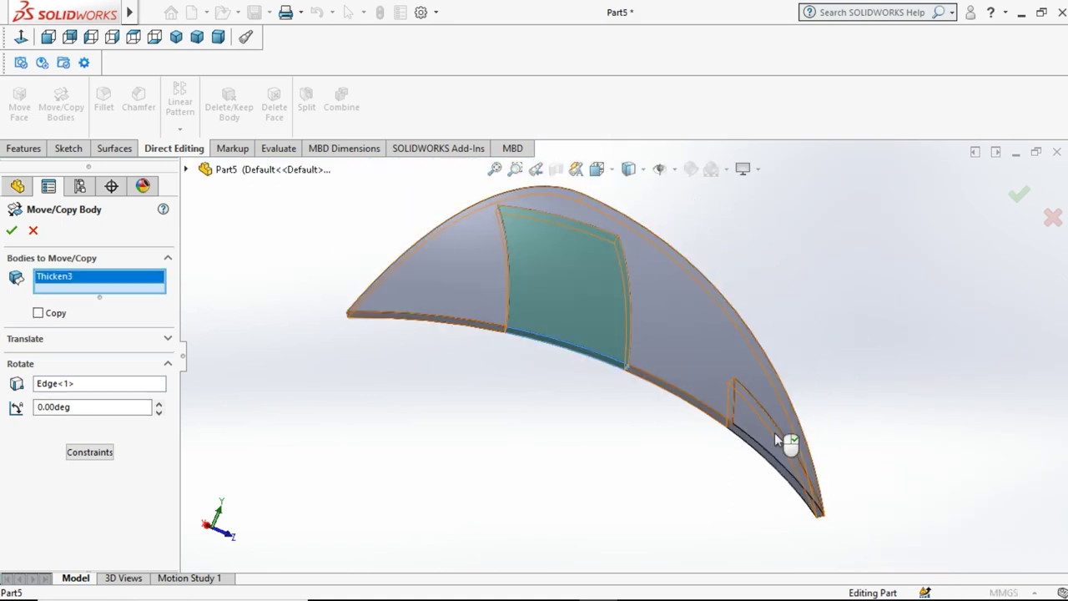
pyautogui.click(761, 434)
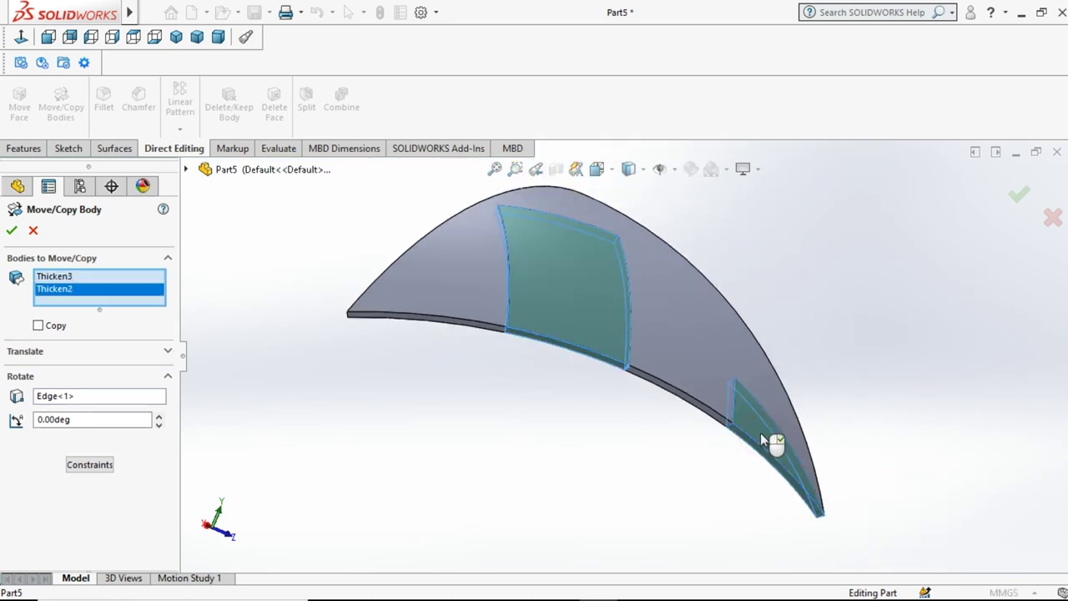
pyautogui.doubleClick(92, 418)
pyautogui.write('180')
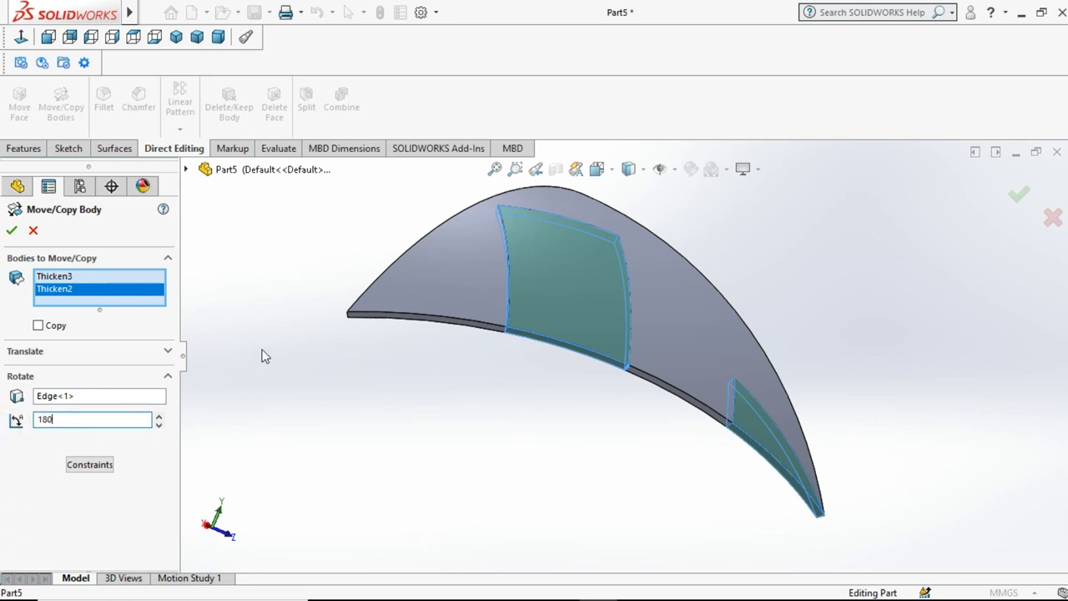
pyautogui.press('Return')
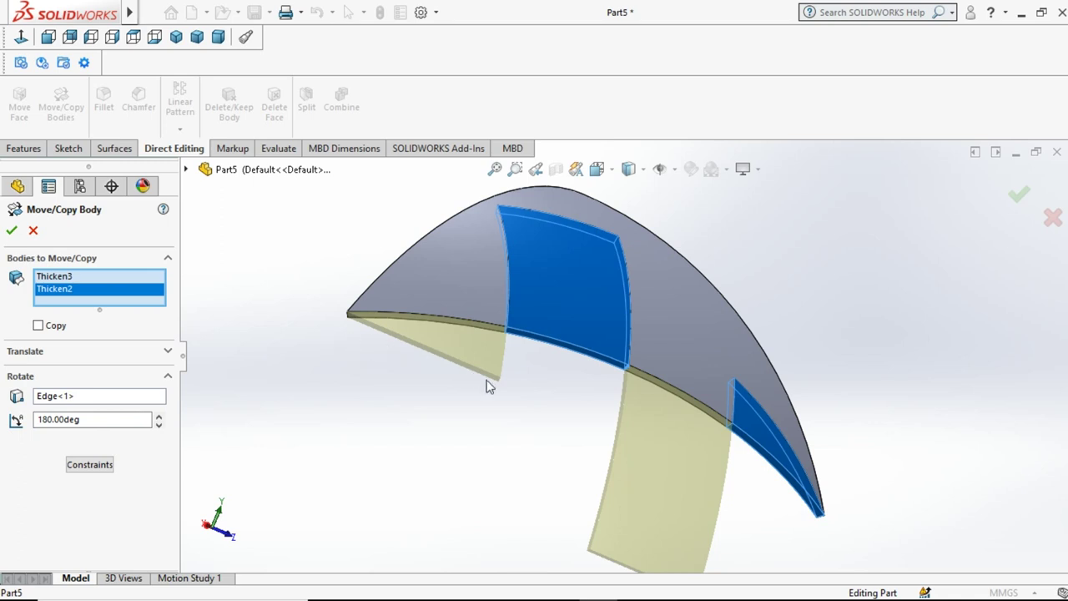
pyautogui.moveTo(486, 331); pyautogui.dragTo(499, 529, button='middle')
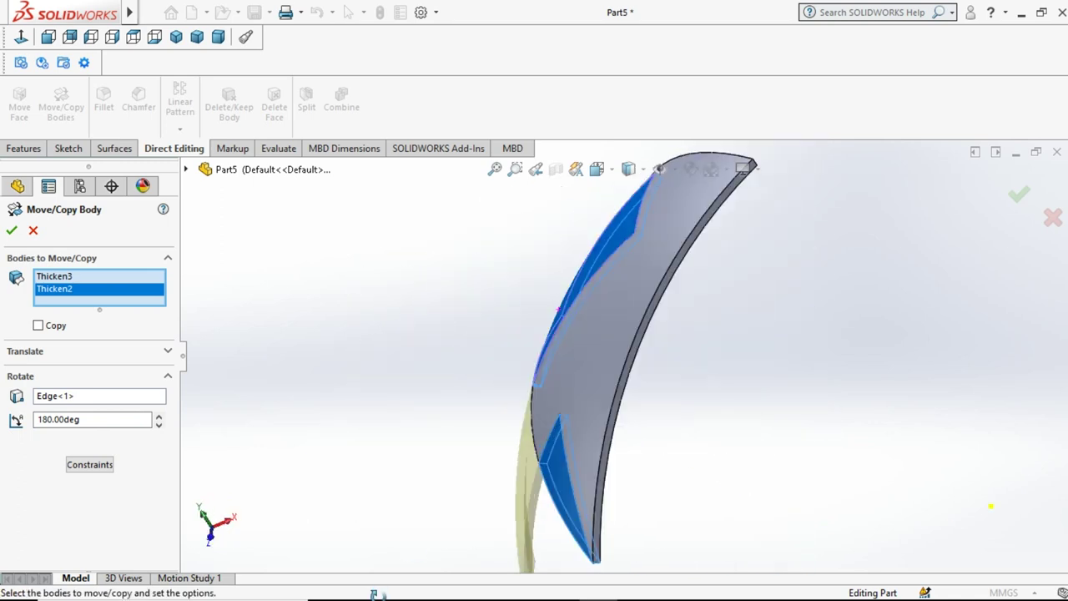
pyautogui.scroll(-3, 561, 449)
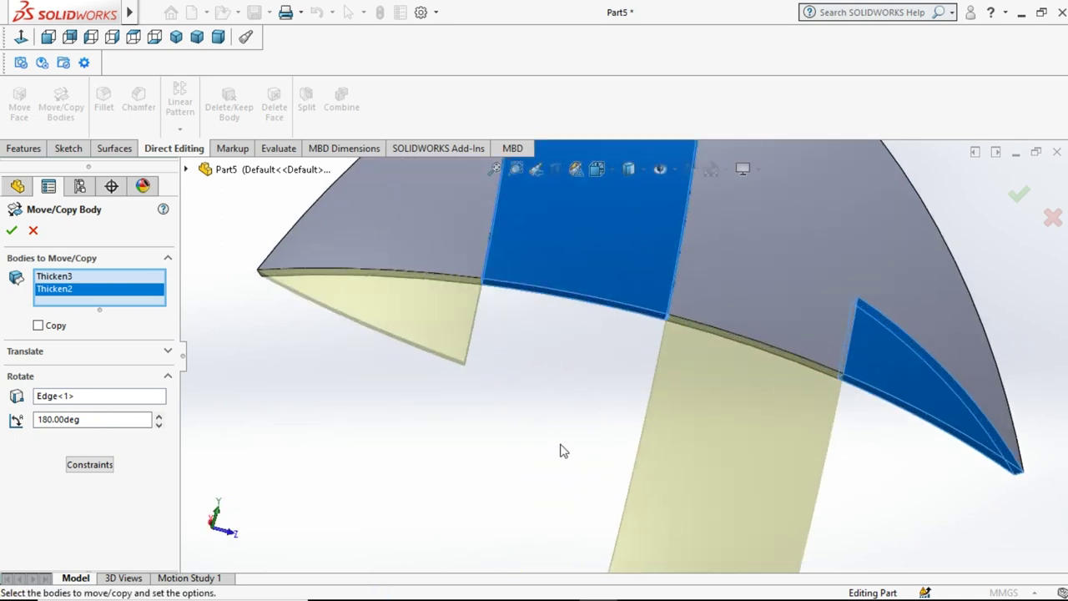
pyautogui.scroll(5, 564, 450)
pyautogui.click(11, 231)
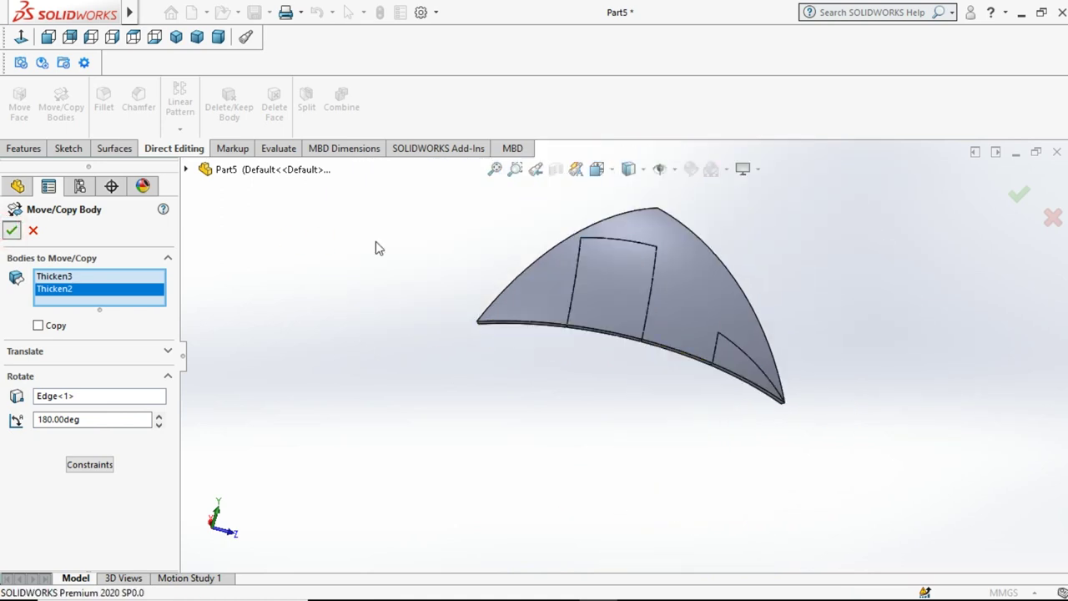
# - Clear the selection, reorient the view, and box-select across the model to pick all three bodies
pyautogui.click(376, 243)
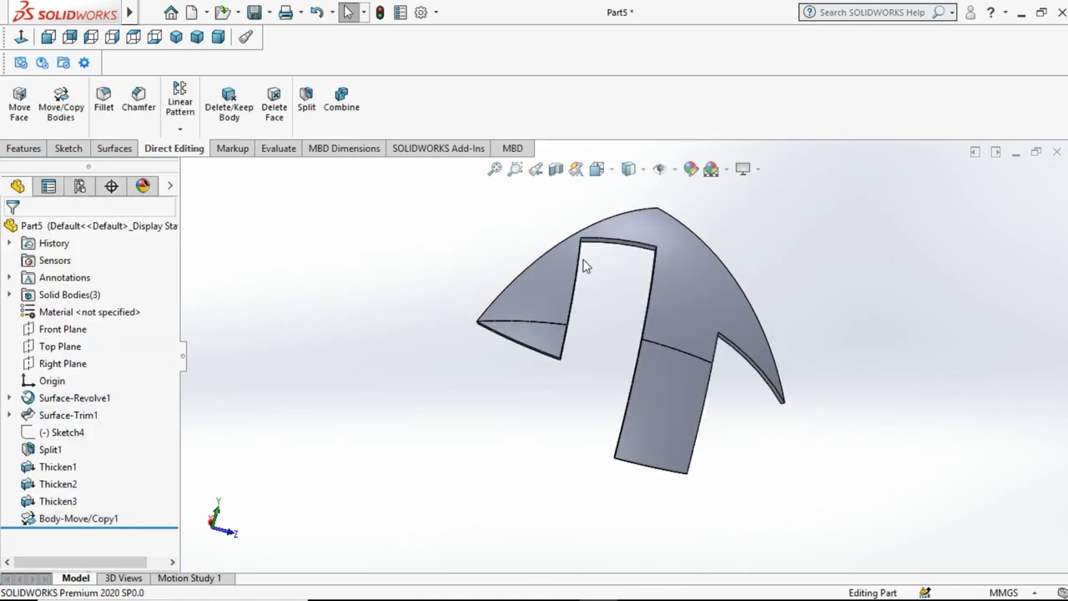
pyautogui.click(418, 454)
pyautogui.moveTo(582, 384)
pyautogui.mouseDown(button='middle')
pyautogui.moveTo(444, 290)
pyautogui.moveTo(603, 238)
pyautogui.moveTo(549, 389)
pyautogui.moveTo(421, 282)
pyautogui.mouseUp(button='middle')
pyautogui.moveTo(406, 181)
pyautogui.mouseDown()
pyautogui.moveTo(901, 417)
pyautogui.moveTo(910, 515)
pyautogui.mouseUp()
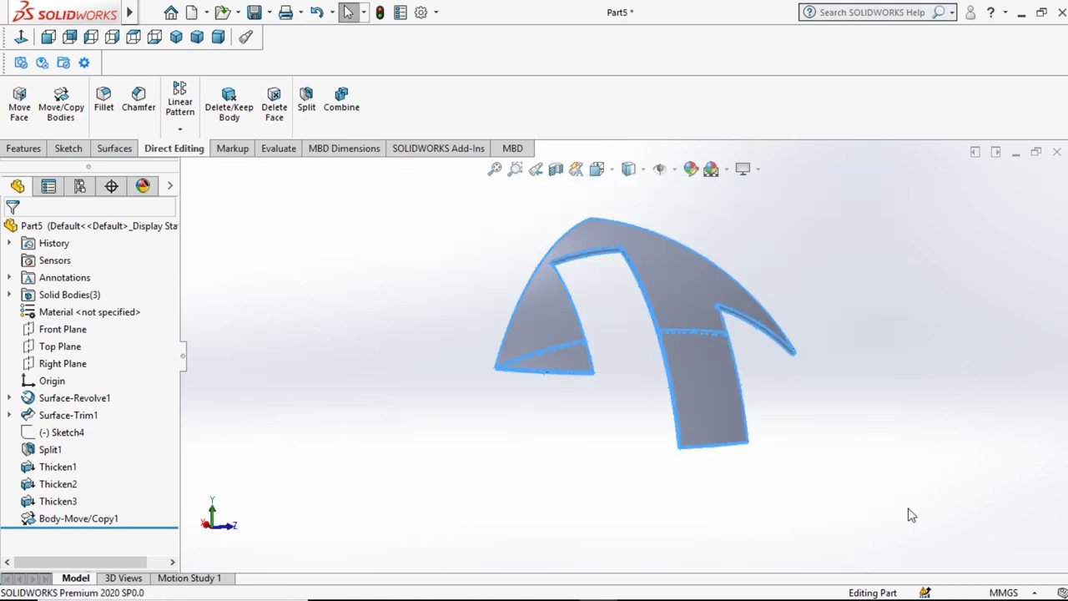
# - Combine Thicken1 and Body-Move/Copy1[1] and [2] with Add into one solid, Combine1
pyautogui.click(344, 98)
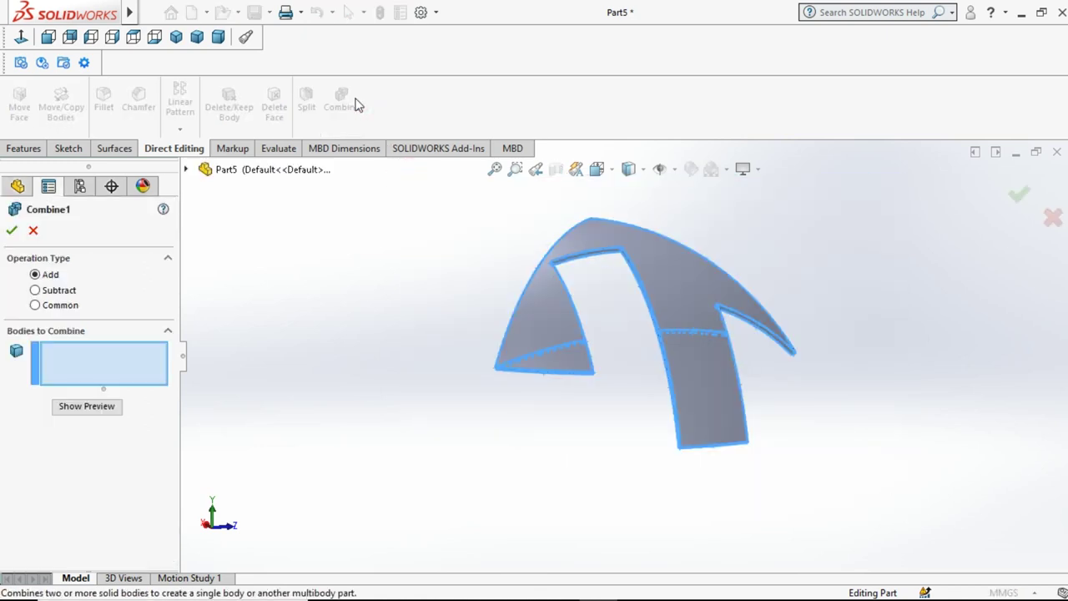
pyautogui.click(530, 308)
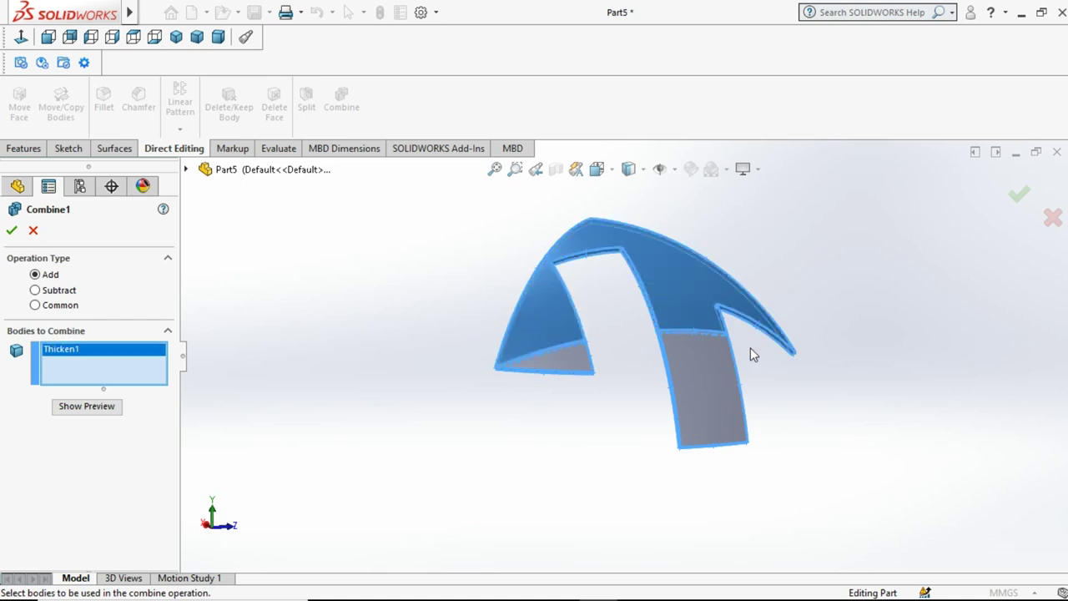
pyautogui.click(719, 382)
pyautogui.click(574, 366)
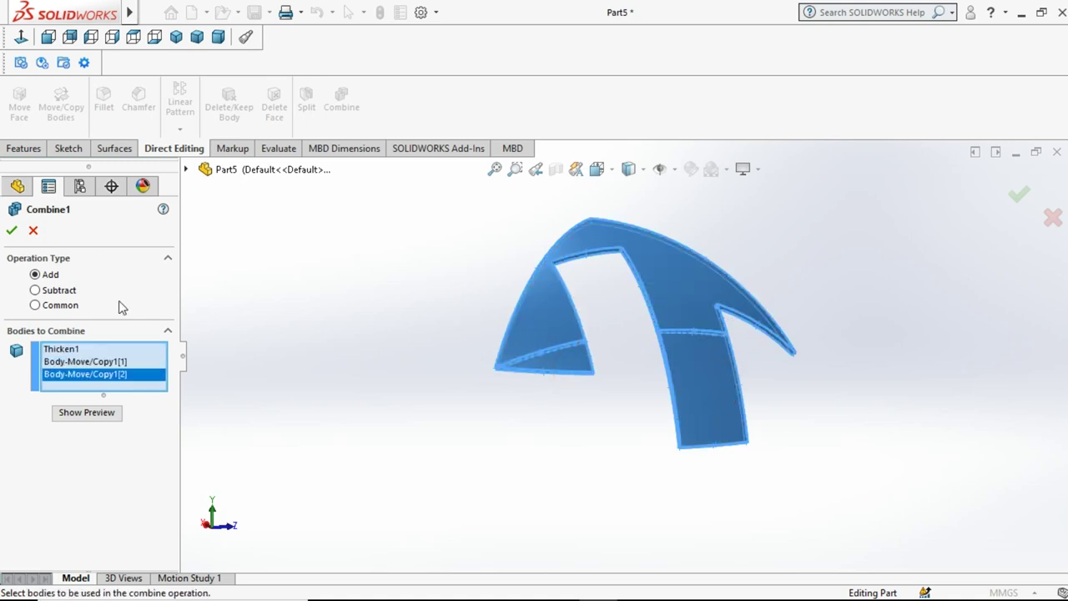
pyautogui.click(14, 227)
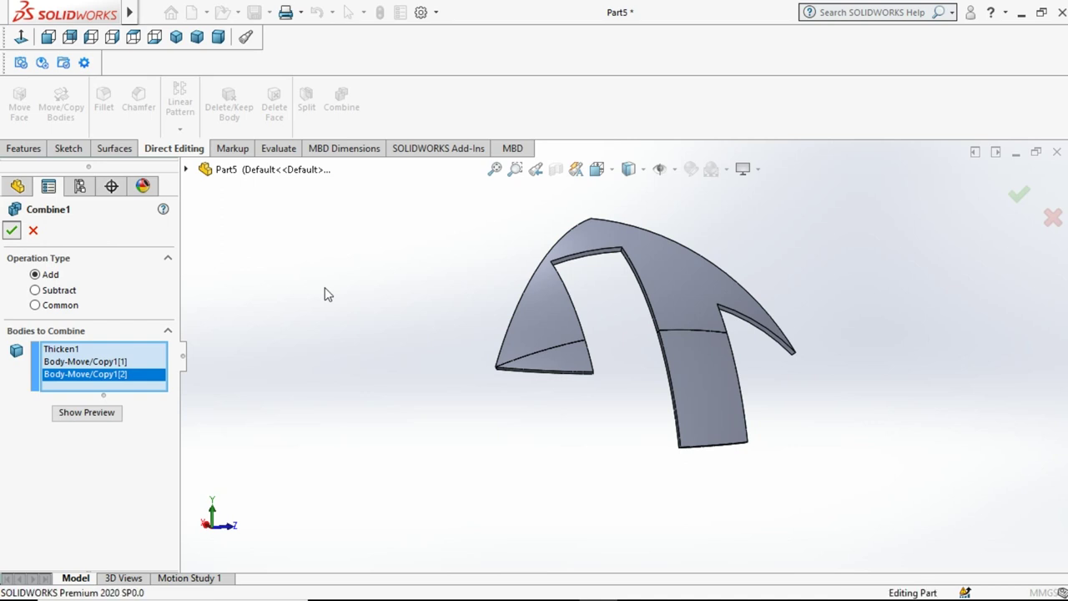
pyautogui.moveTo(690, 327)
pyautogui.mouseDown(button='middle')
pyautogui.moveTo(516, 363)
pyautogui.moveTo(465, 297)
pyautogui.moveTo(607, 293)
pyautogui.mouseUp(button='middle')
pyautogui.scroll(3, 672, 305)
pyautogui.scroll(-1, 672, 305)
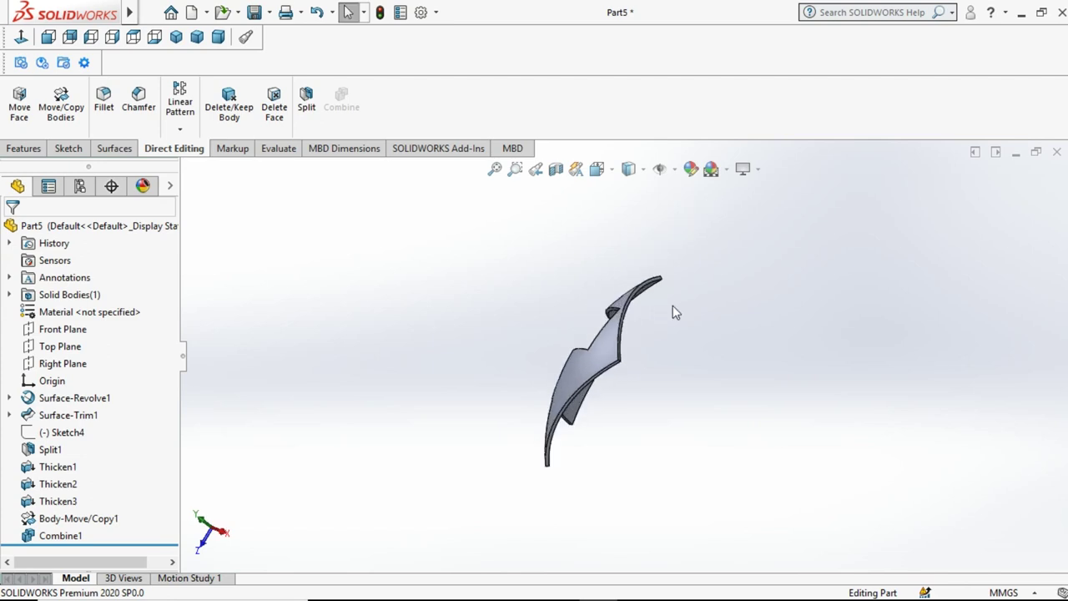
pyautogui.scroll(-5, 614, 374)
pyautogui.scroll(-2, 626, 358)
pyautogui.scroll(-3, 642, 338)
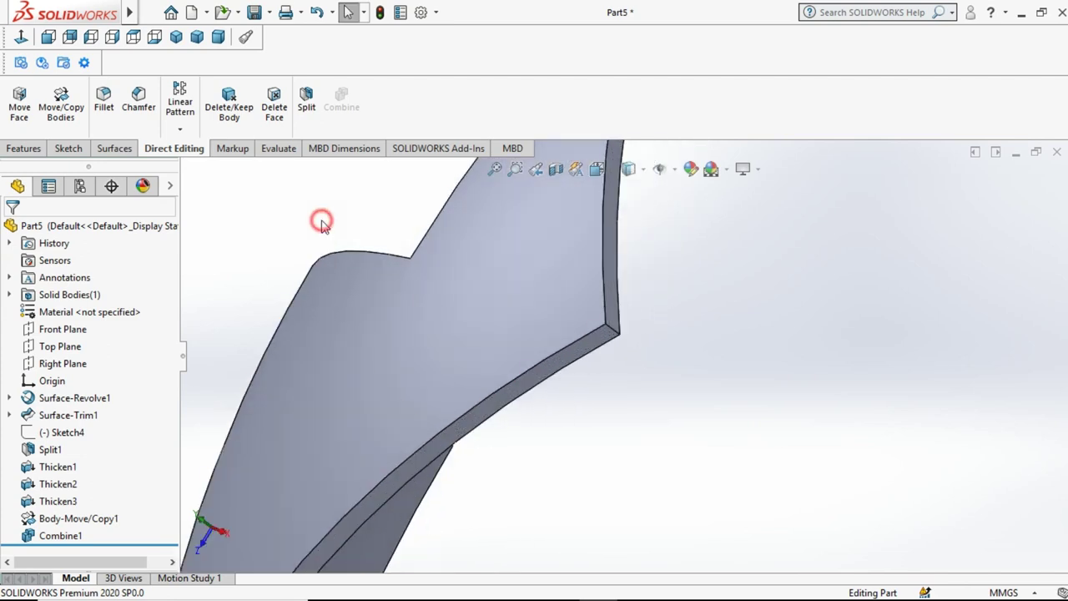
# - Set up a Circular Pattern of the Combine1 body about the strip's corner edge
pyautogui.click(178, 129)
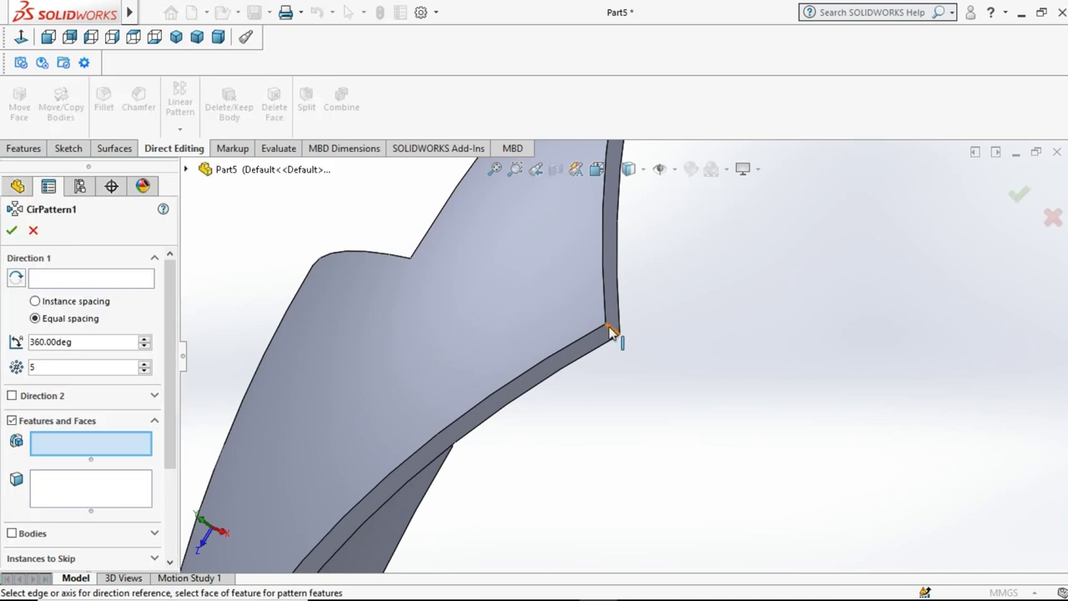
pyautogui.click(136, 278)
pyautogui.click(614, 332)
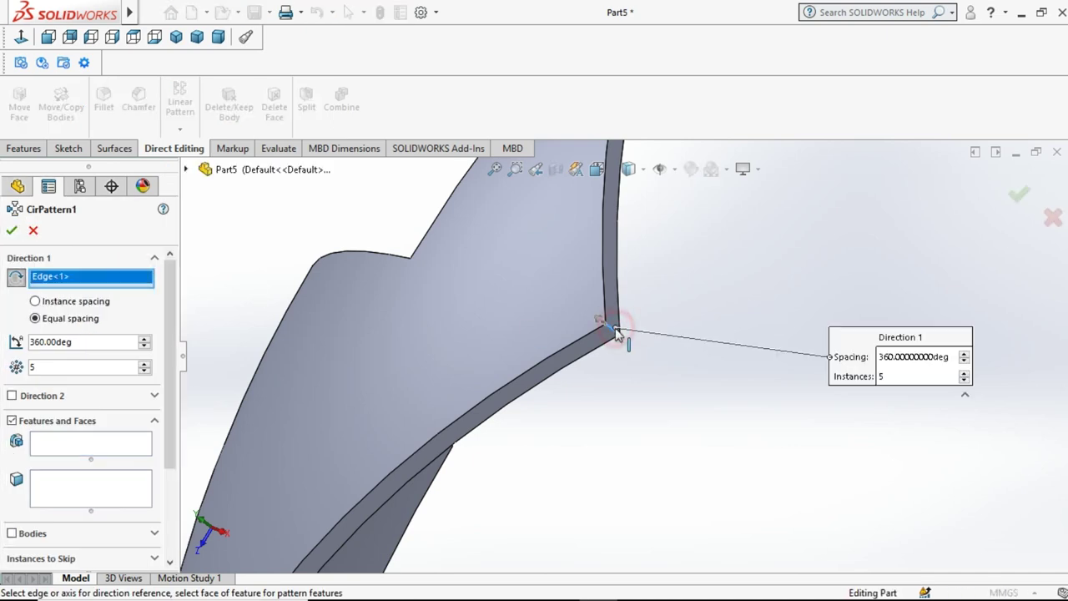
pyautogui.click(30, 536)
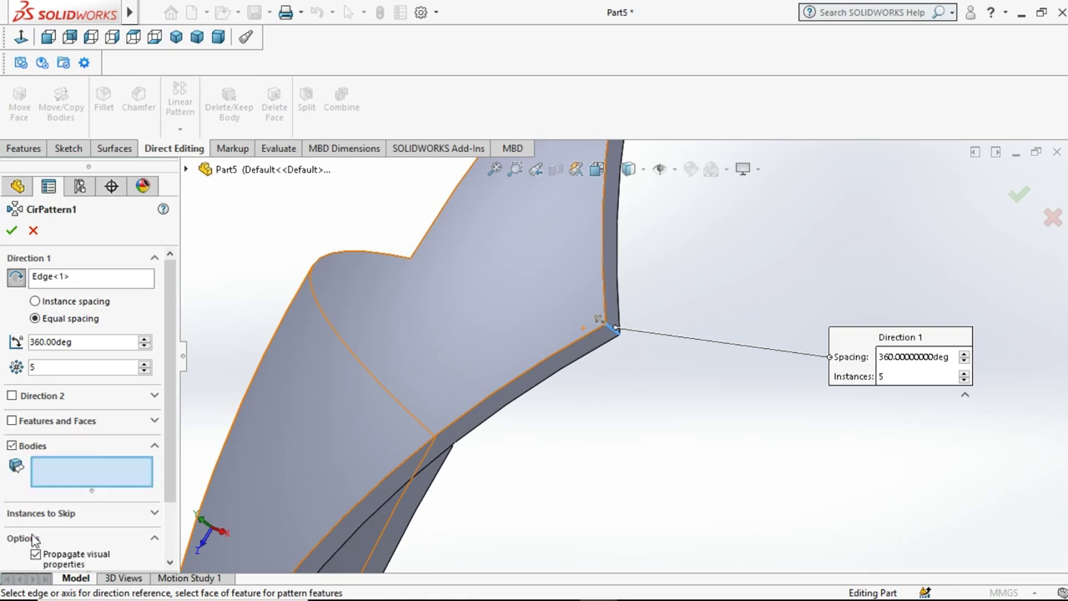
pyautogui.click(505, 298)
# - Set the pattern to 4 equally spaced instances over 360° and confirm it
pyautogui.scroll(2, 765, 365)
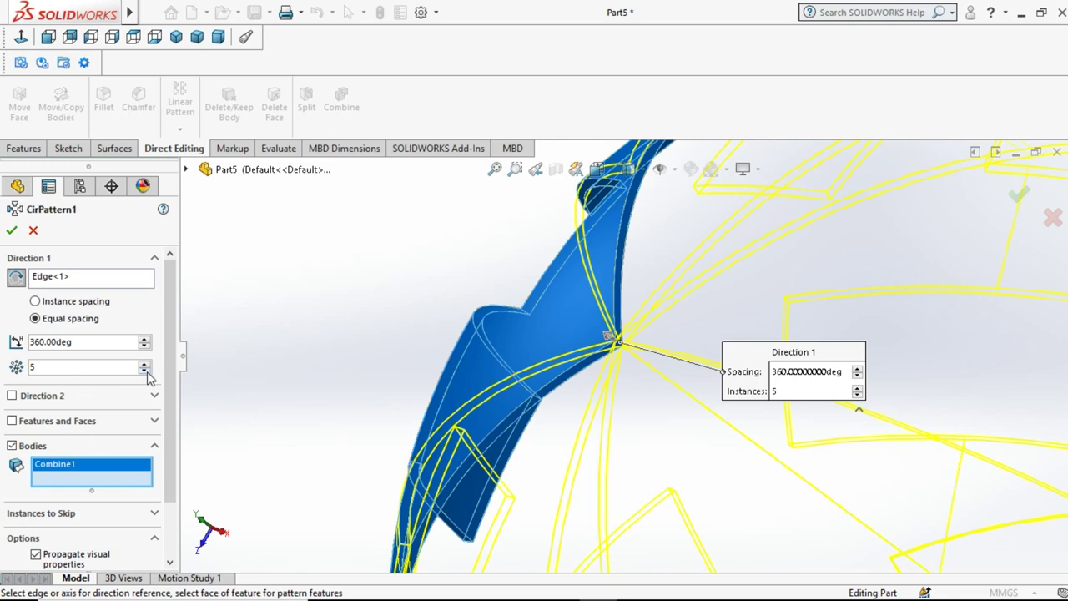
pyautogui.click(145, 373)
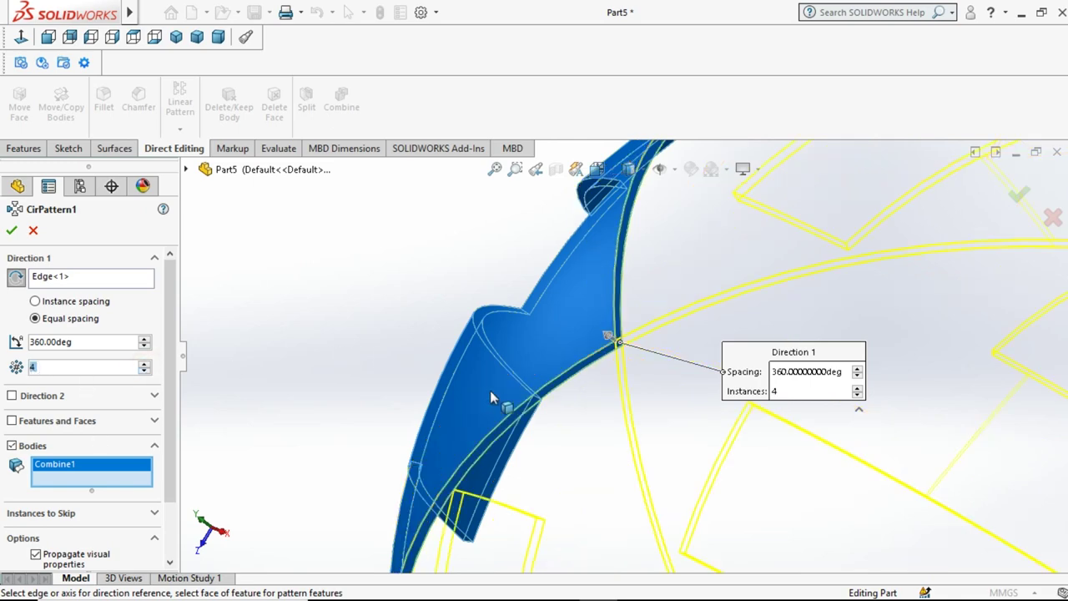
pyautogui.scroll(-2, 508, 385)
pyautogui.scroll(3, 508, 384)
pyautogui.scroll(3, 508, 384)
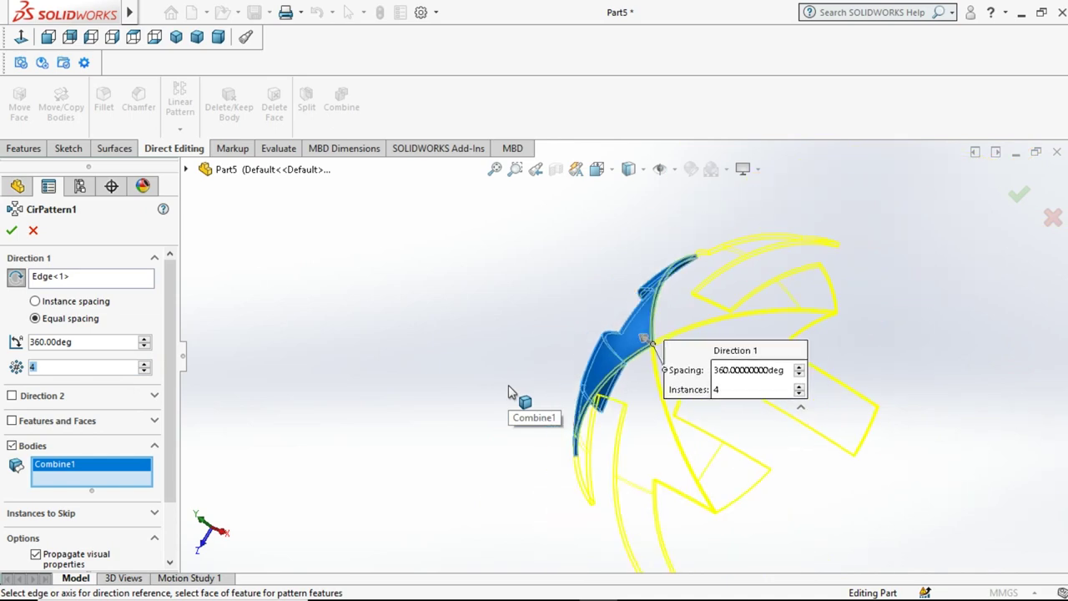
pyautogui.click(12, 232)
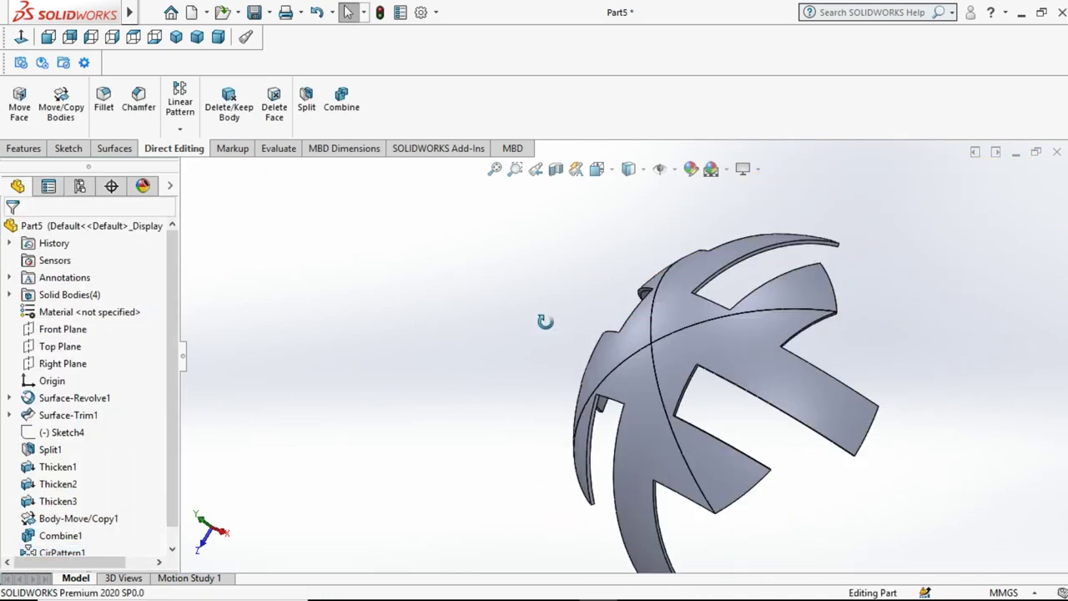
pyautogui.moveTo(546, 322)
pyautogui.mouseDown(button='middle')
pyautogui.moveTo(706, 226)
pyautogui.moveTo(632, 345)
pyautogui.moveTo(426, 531)
pyautogui.moveTo(398, 296)
pyautogui.moveTo(525, 275)
pyautogui.moveTo(553, 360)
pyautogui.moveTo(360, 392)
pyautogui.mouseUp(button='middle')
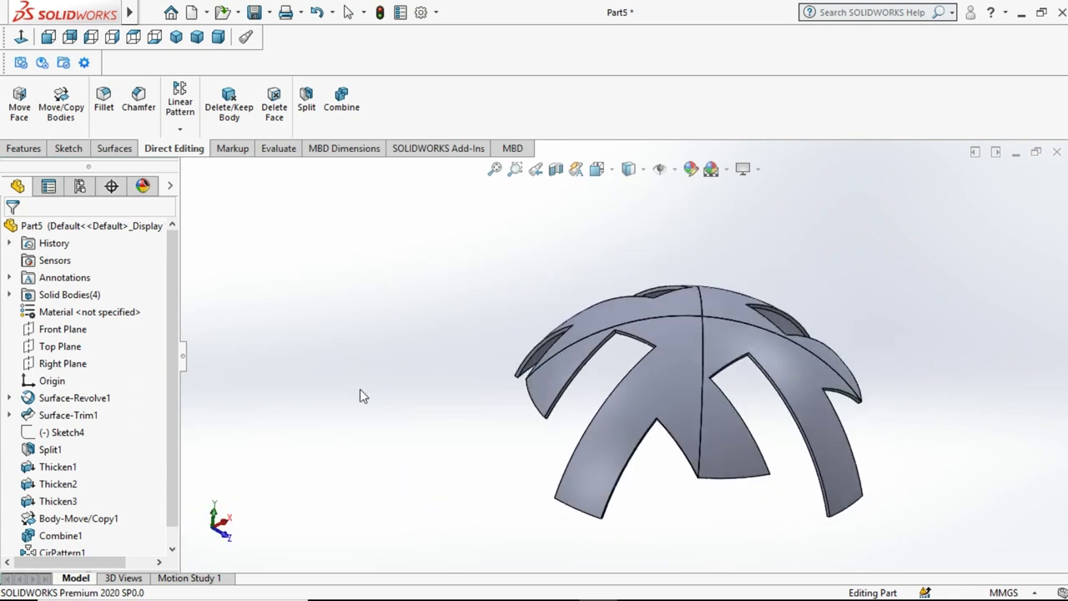
pyautogui.click(334, 395)
pyautogui.click(335, 319)
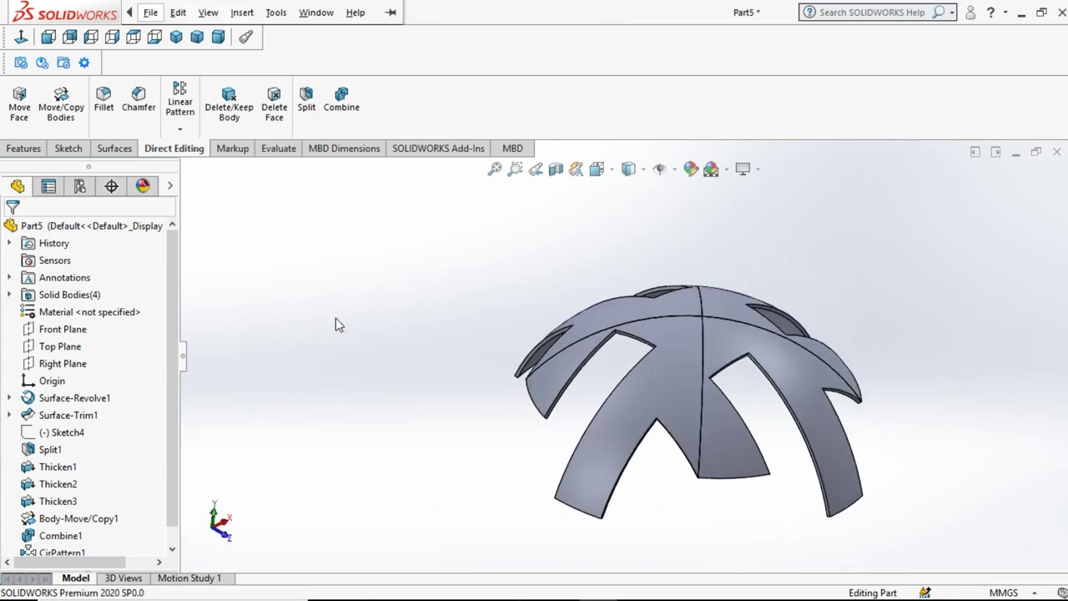
pyautogui.click(336, 318)
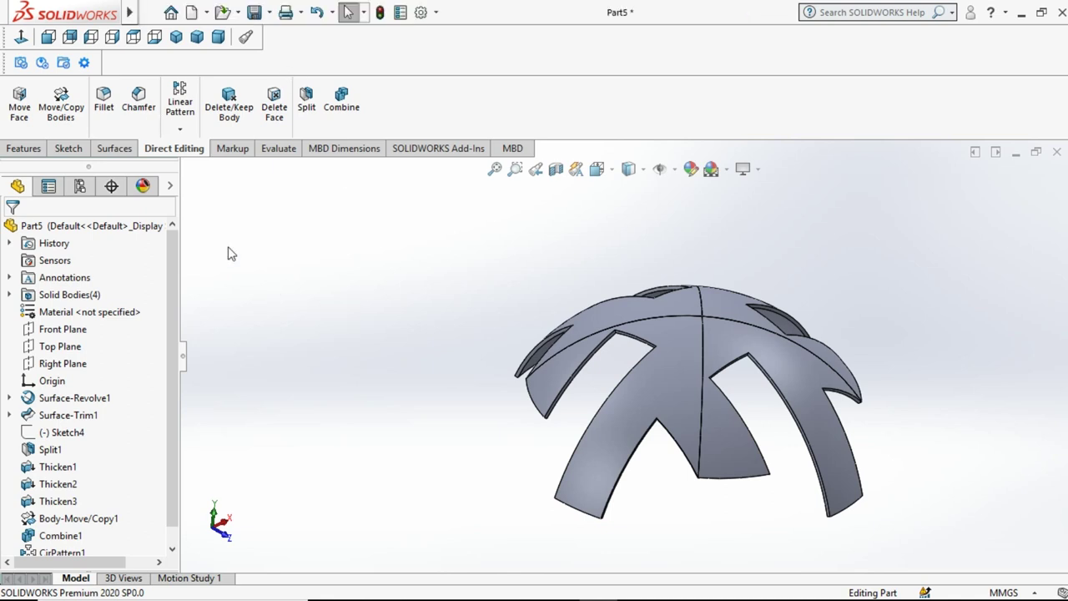
# - Combine Combine1 with CirPattern1[1], [2] and [3] using Add into one dome solid, Combine2
pyautogui.click(341, 97)
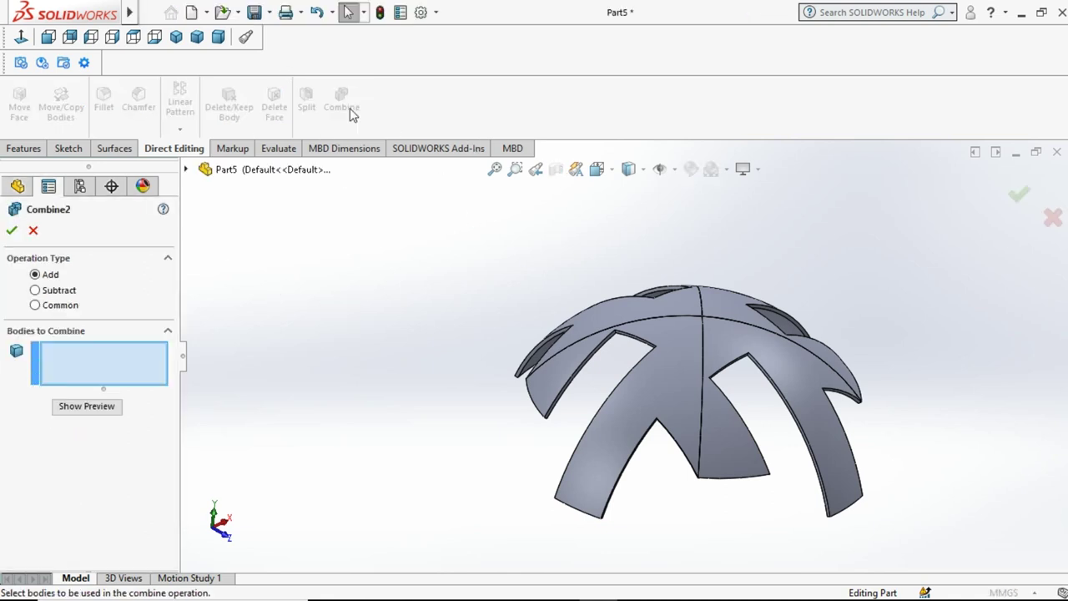
pyautogui.click(626, 316)
pyautogui.click(655, 334)
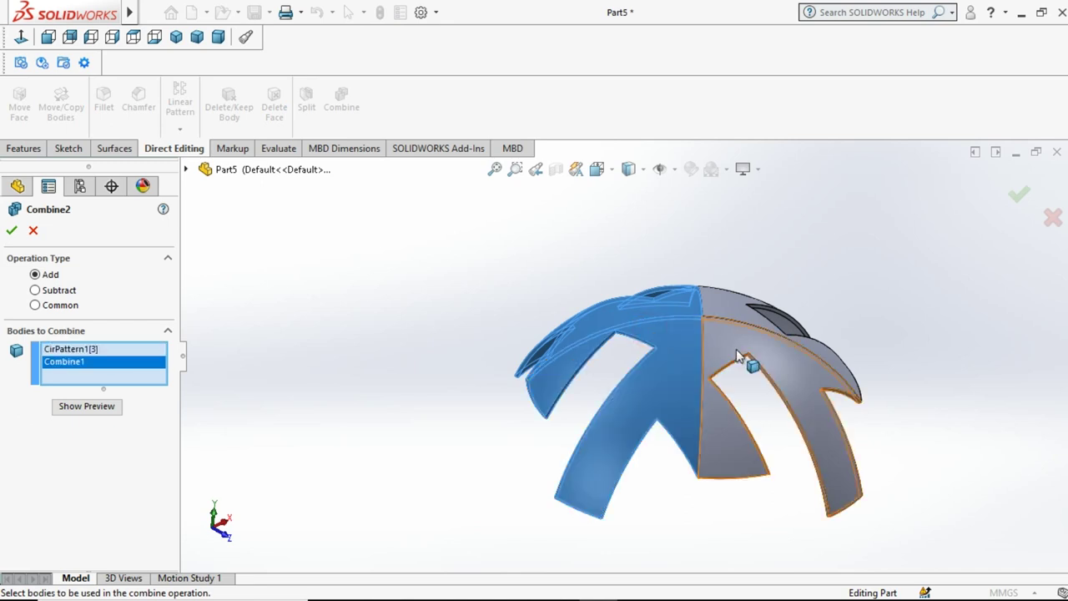
pyautogui.click(726, 344)
pyautogui.click(732, 313)
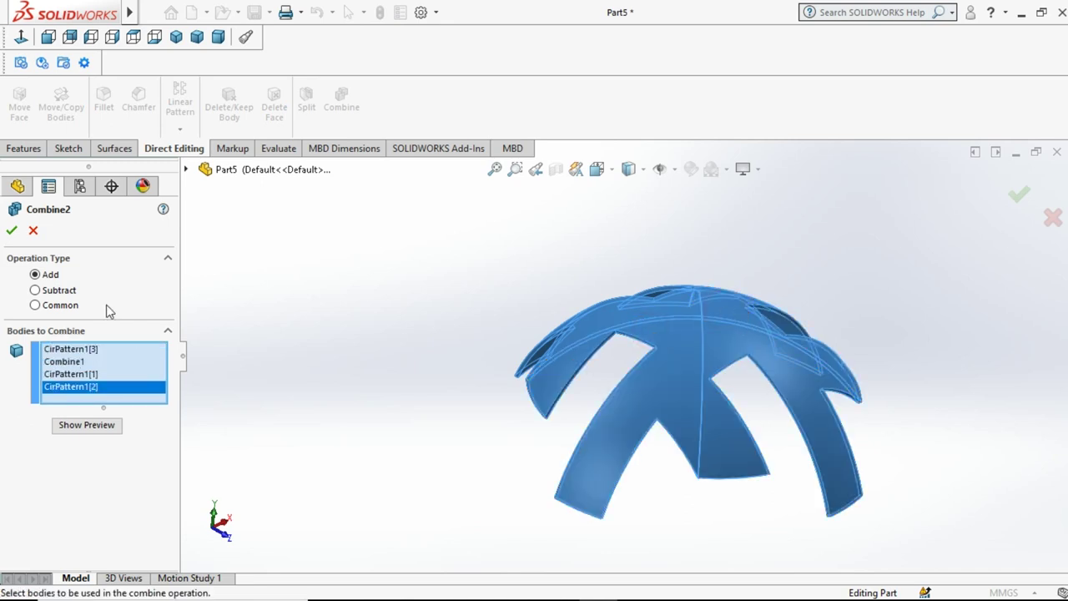
pyautogui.click(12, 231)
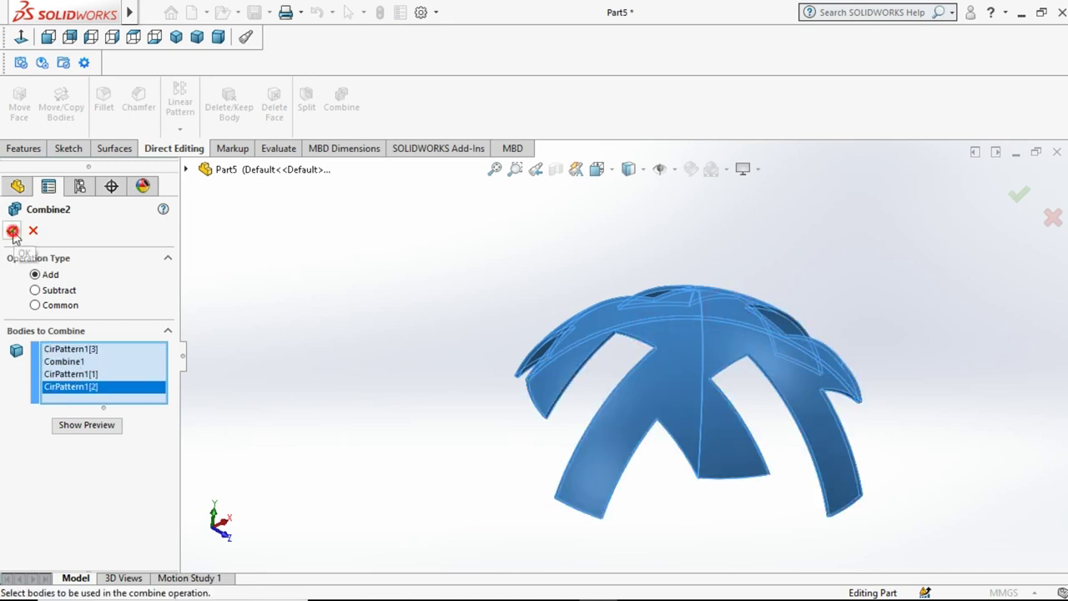
pyautogui.click(388, 283)
pyautogui.scroll(3, 718, 400)
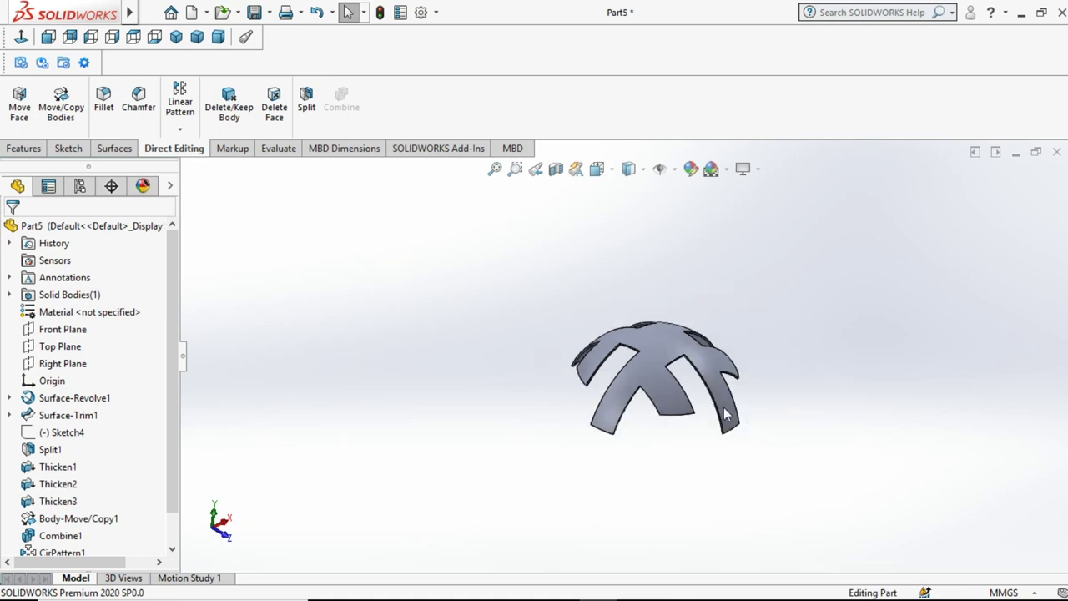
pyautogui.moveTo(676, 570); pyautogui.dragTo(484, 350, button='middle')
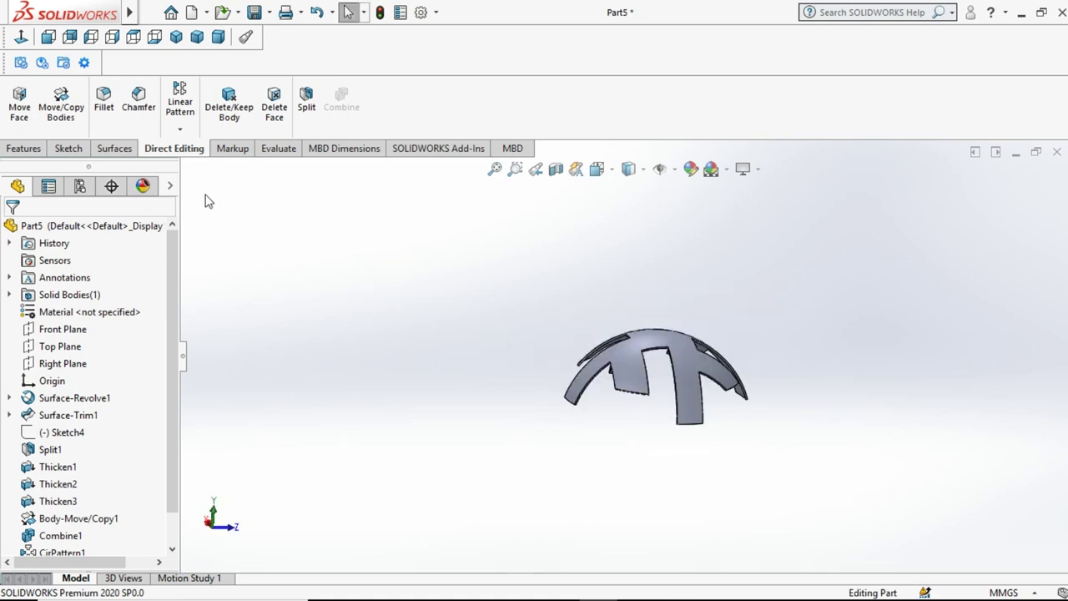
# - Rotate the Combine2 dome body 90° about X around the part origin with Move/Copy Bodies
pyautogui.click(75, 125)
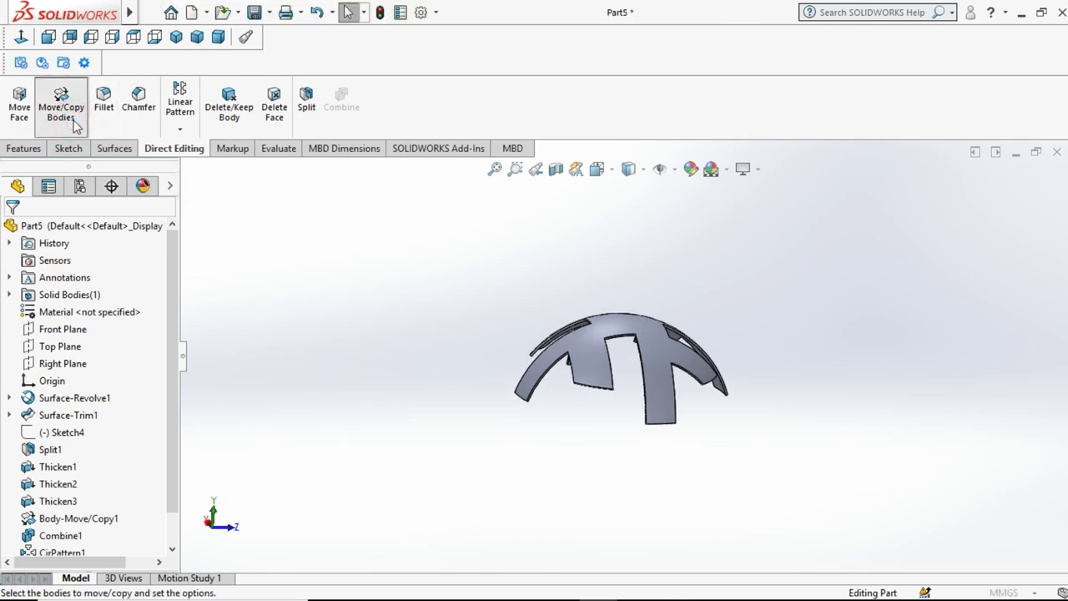
pyautogui.click(671, 375)
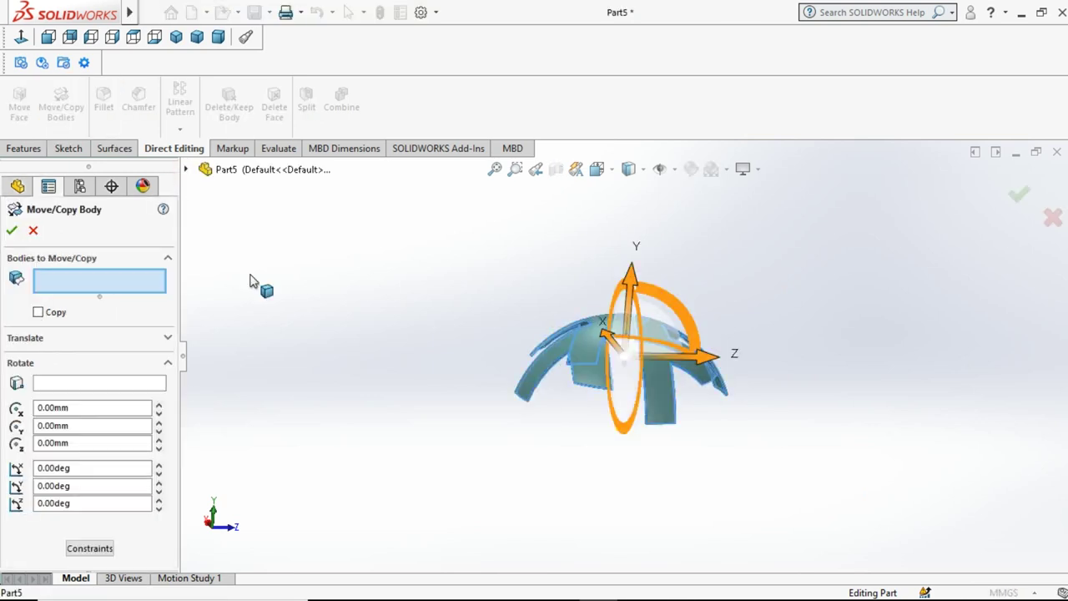
pyautogui.click(73, 387)
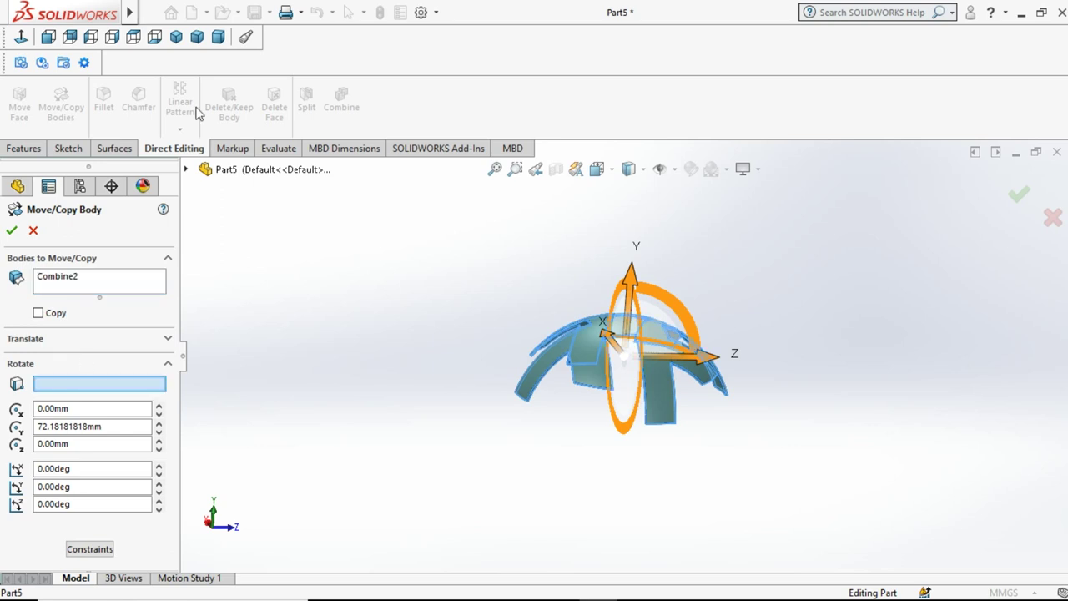
pyautogui.click(186, 169)
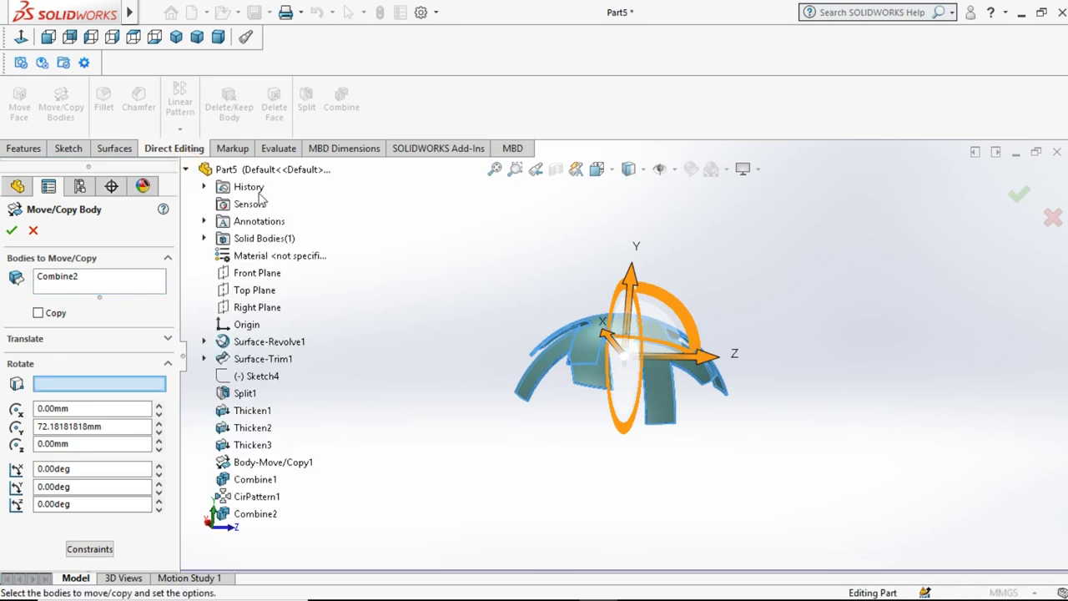
pyautogui.click(247, 327)
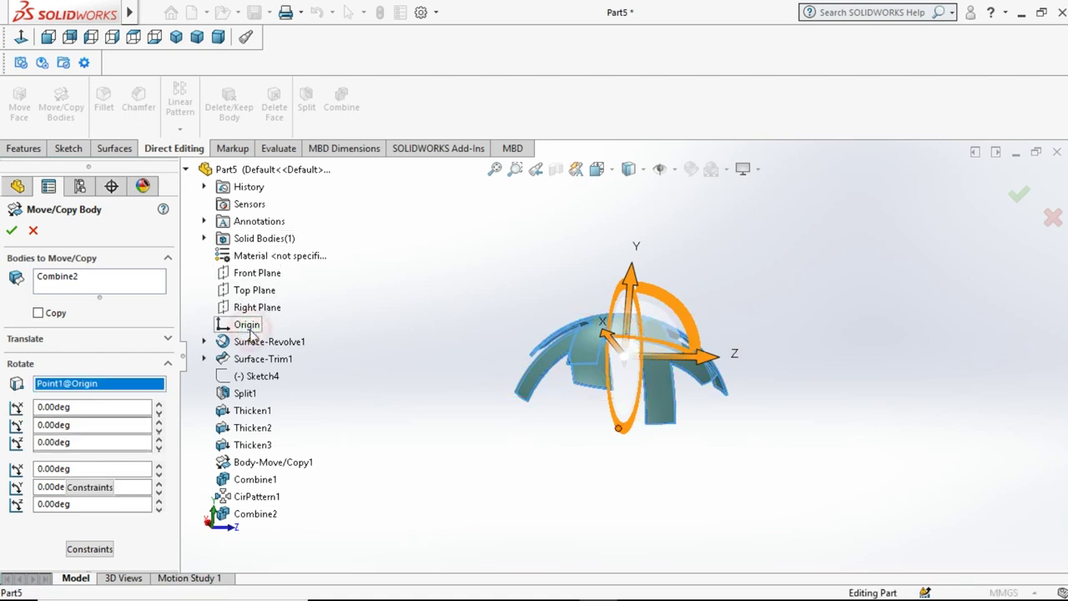
pyautogui.doubleClick(67, 407)
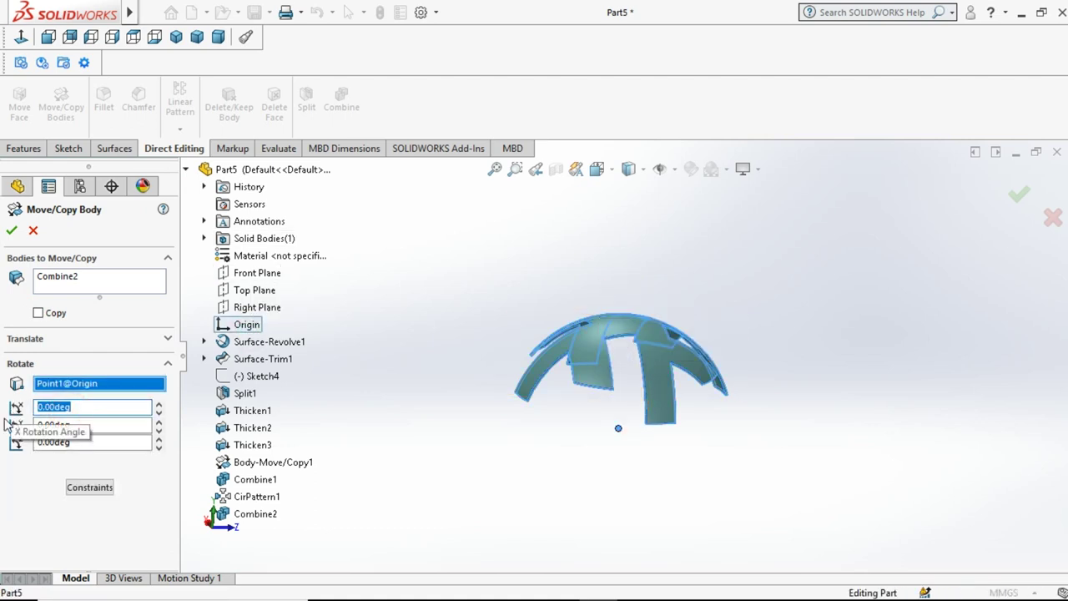
pyautogui.write('90')
pyautogui.press('Return')
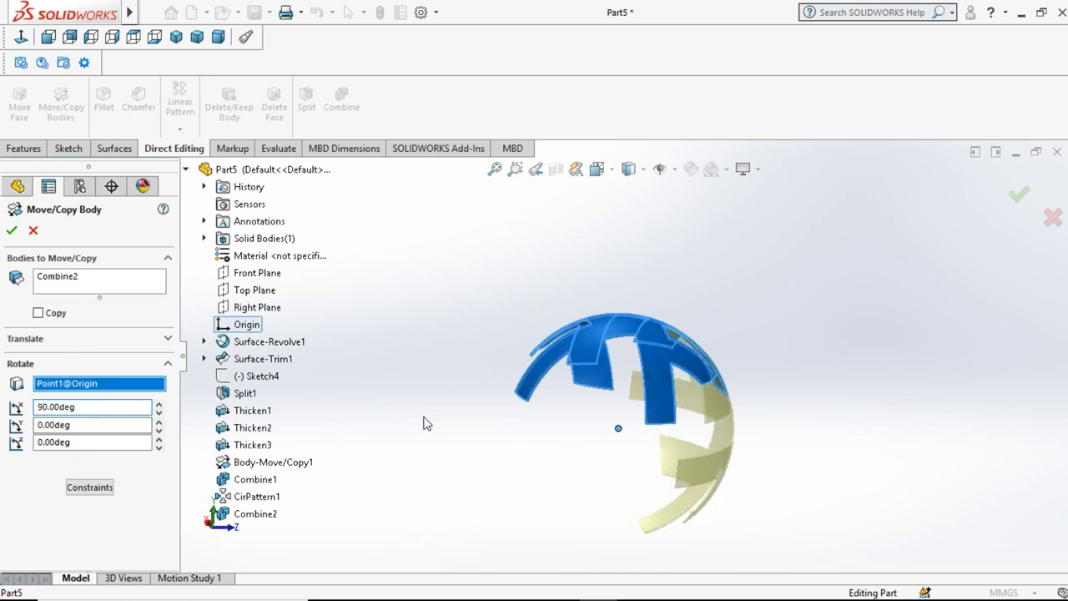
pyautogui.moveTo(739, 436)
pyautogui.mouseDown(button='middle')
pyautogui.moveTo(534, 303)
pyautogui.moveTo(530, 377)
pyautogui.mouseUp(button='middle')
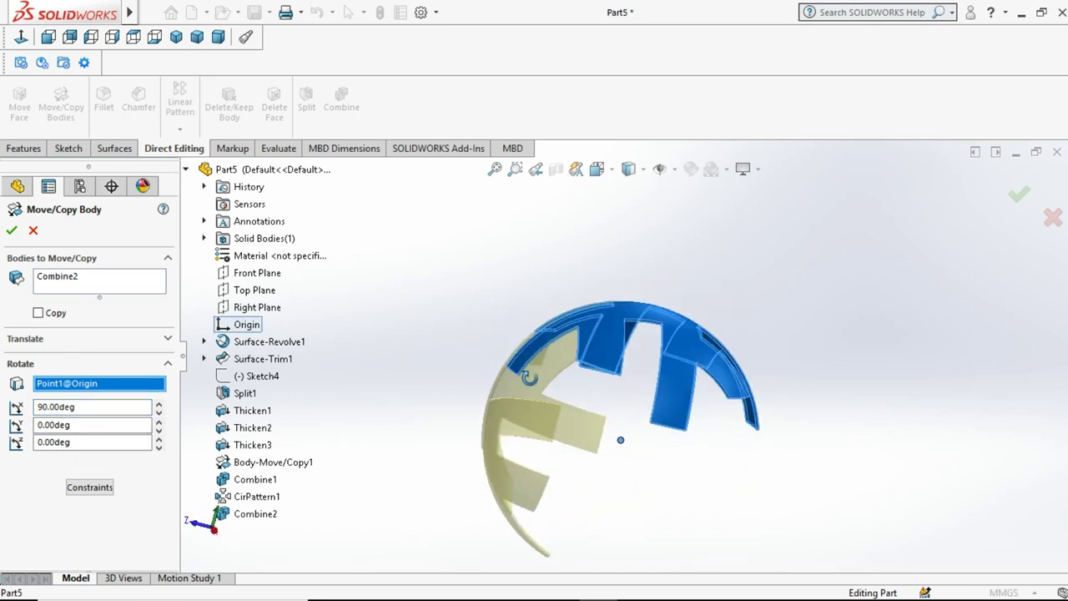
pyautogui.click(10, 230)
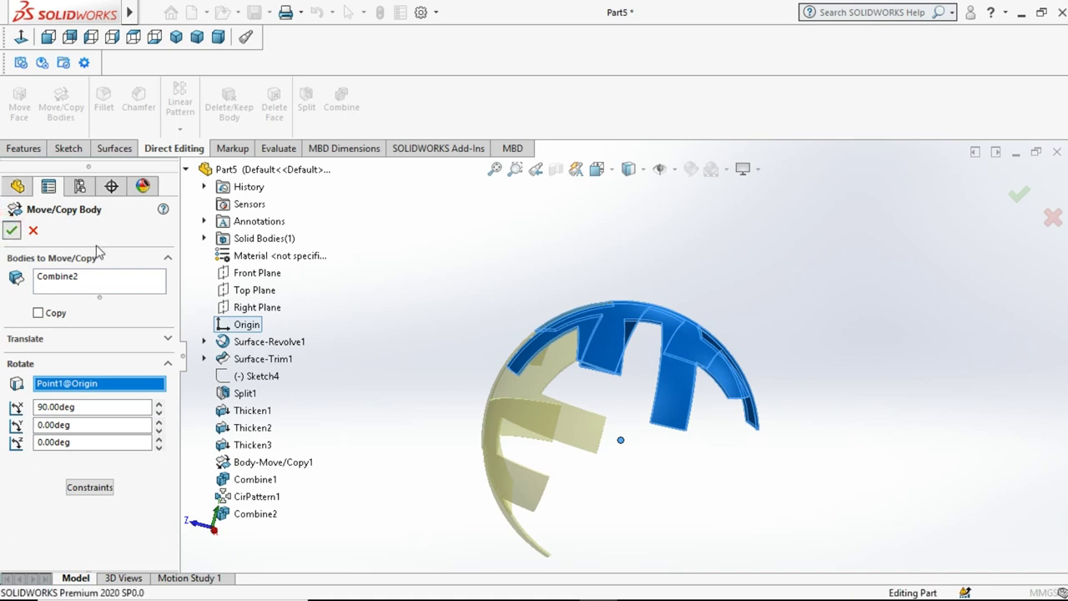
# - Edit Body-Move/Copy2 and tick Copy so the rotation keeps the original Combine2 body
pyautogui.scroll(-1, 150, 414)
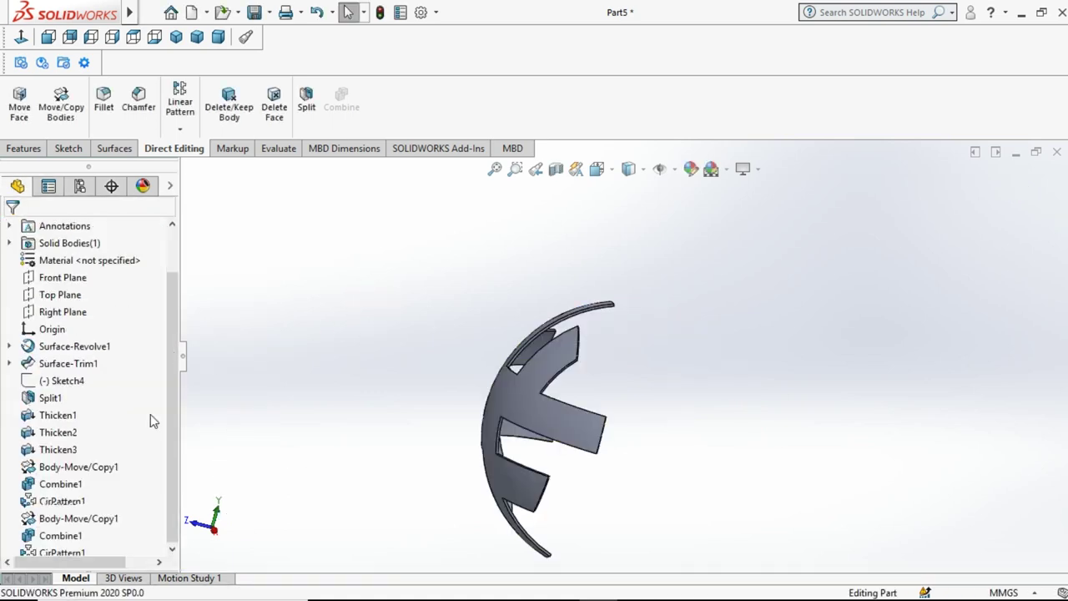
pyautogui.click(71, 535)
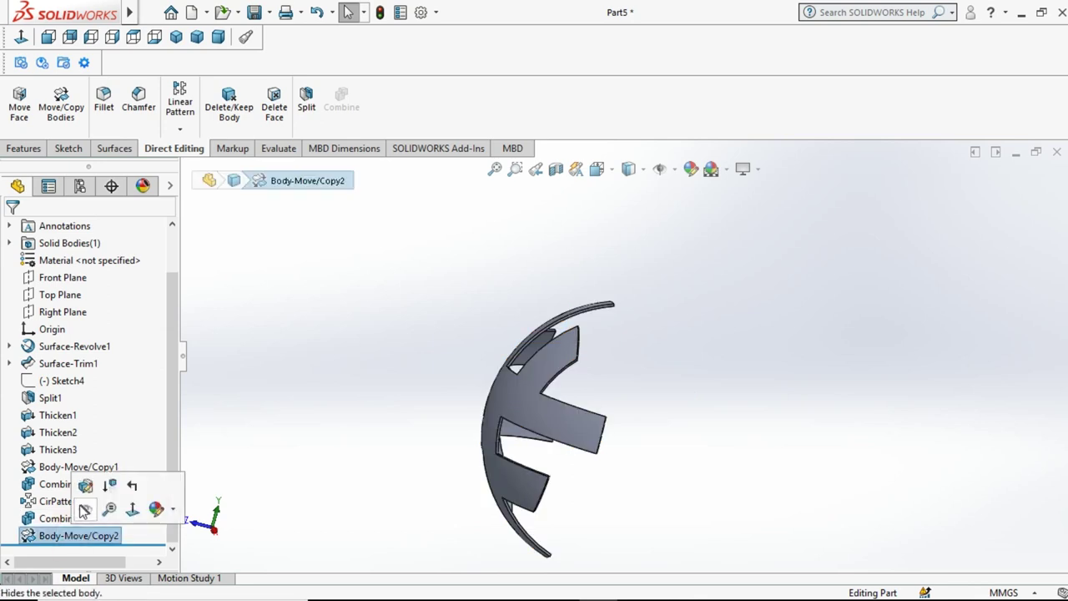
pyautogui.click(83, 486)
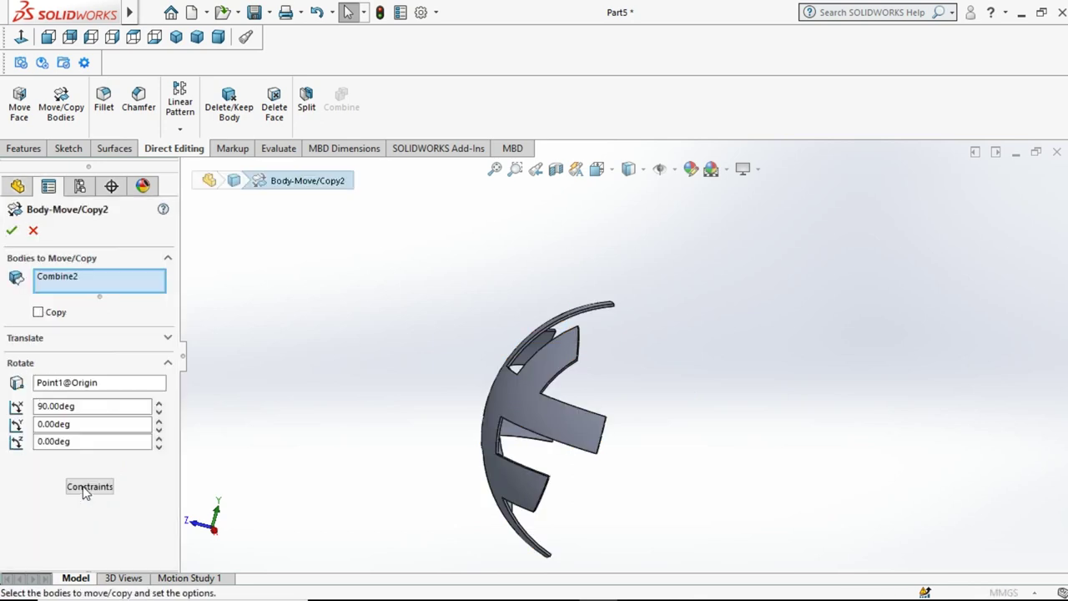
pyautogui.click(37, 312)
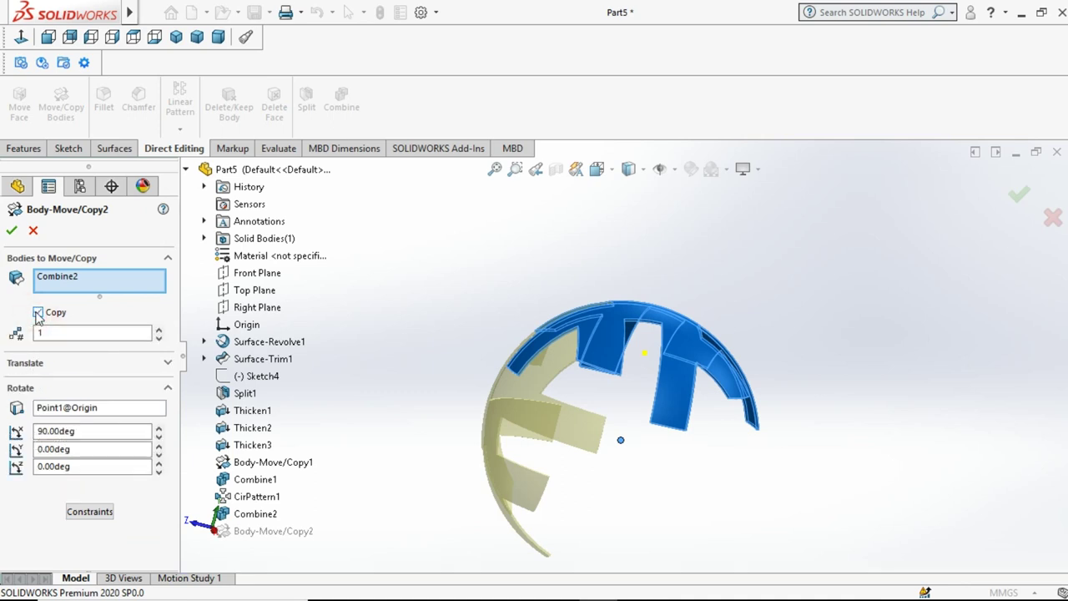
pyautogui.click(10, 231)
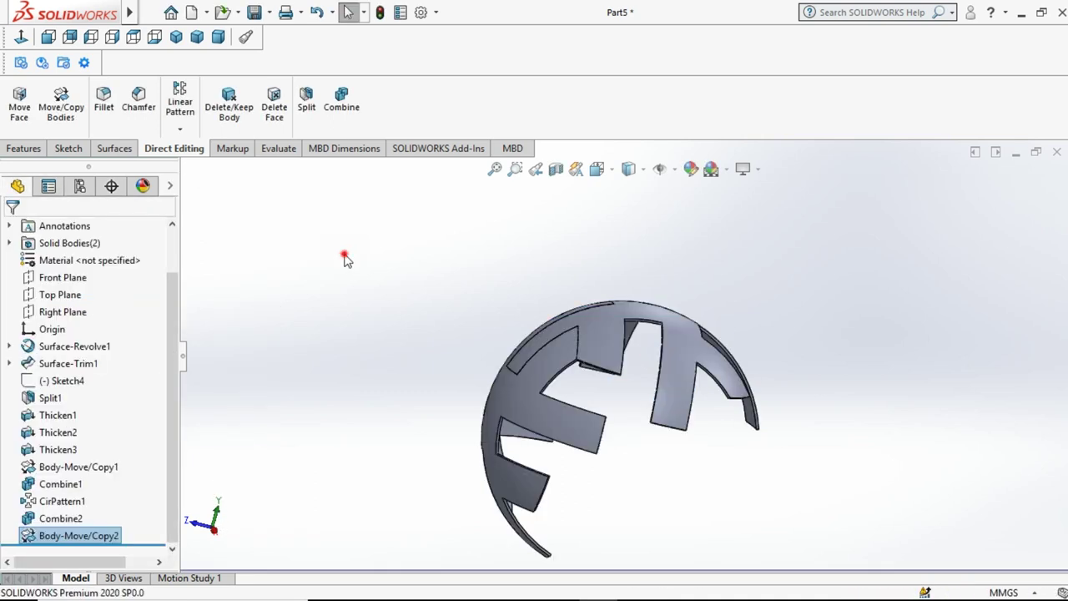
# - Orbit around the two-body shell to inspect it, then start a new Move/Copy Bodies operation
pyautogui.moveTo(423, 328); pyautogui.dragTo(362, 288, button='middle')
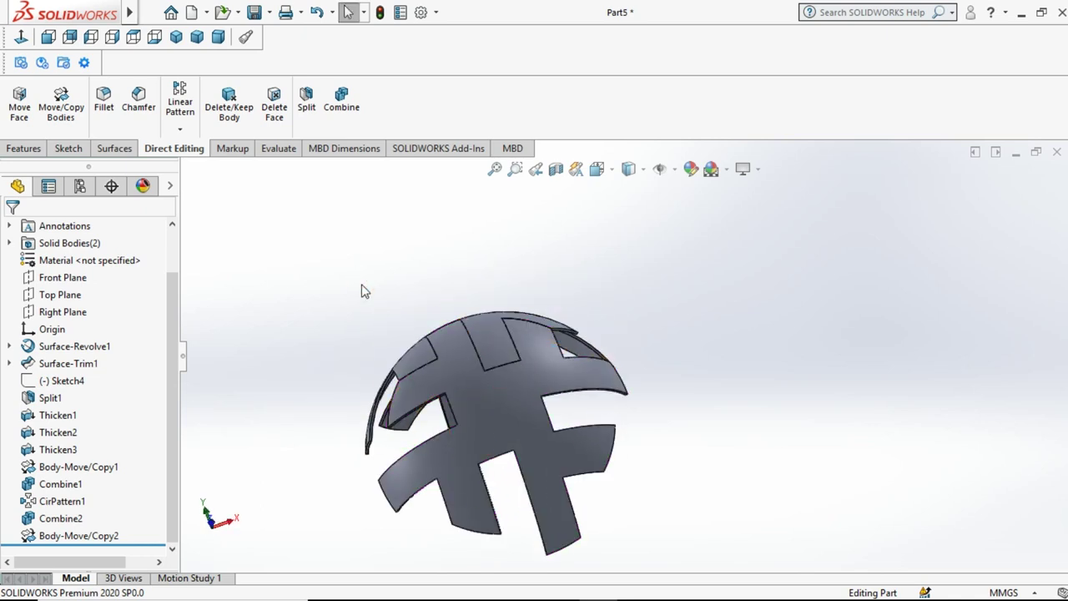
pyautogui.moveTo(361, 290); pyautogui.dragTo(405, 326, button='middle')
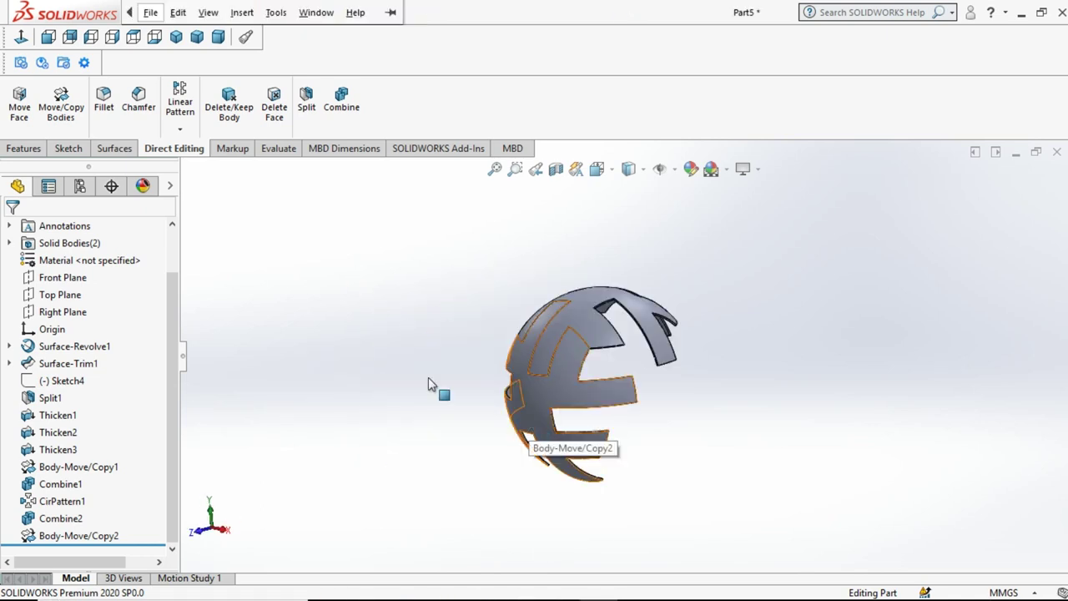
pyautogui.click(363, 334)
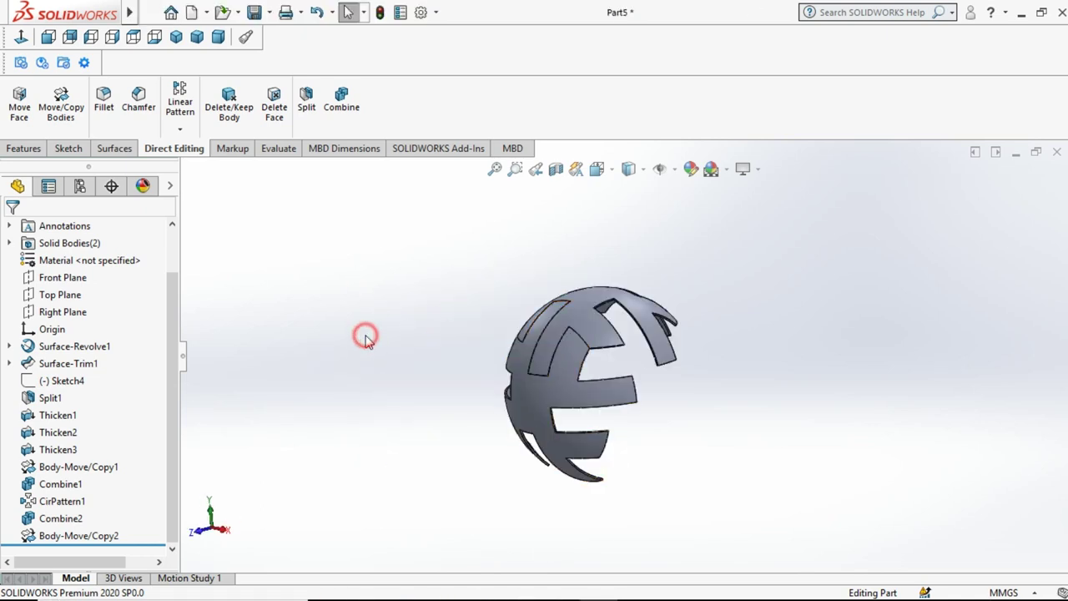
pyautogui.click(61, 107)
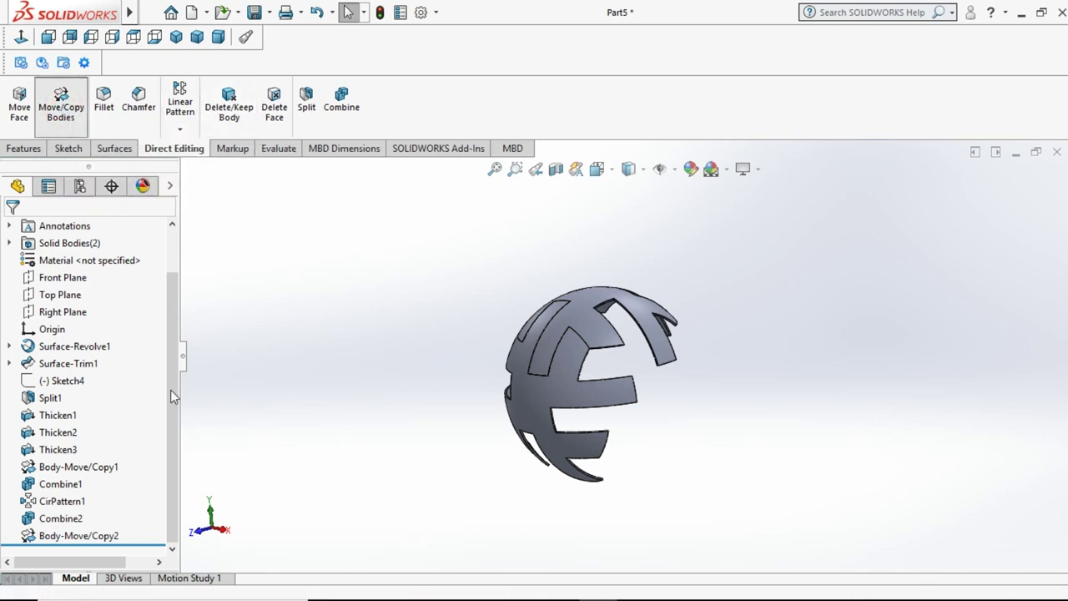
# - Set up a copy of the Body-Move/Copy2 body with its Y rotation origin at 90 mm
pyautogui.click(38, 313)
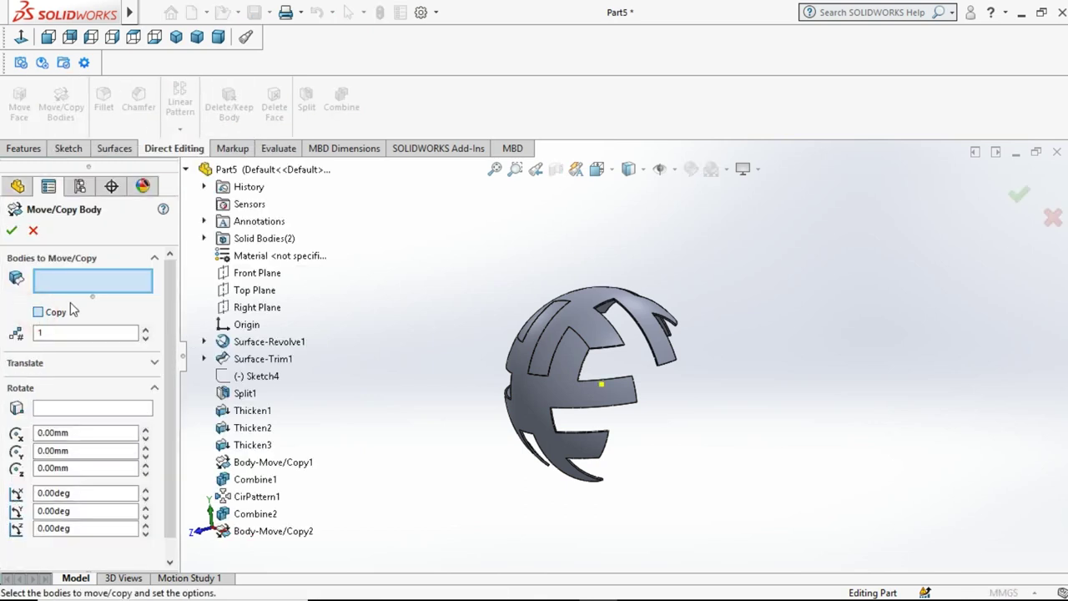
pyautogui.click(527, 417)
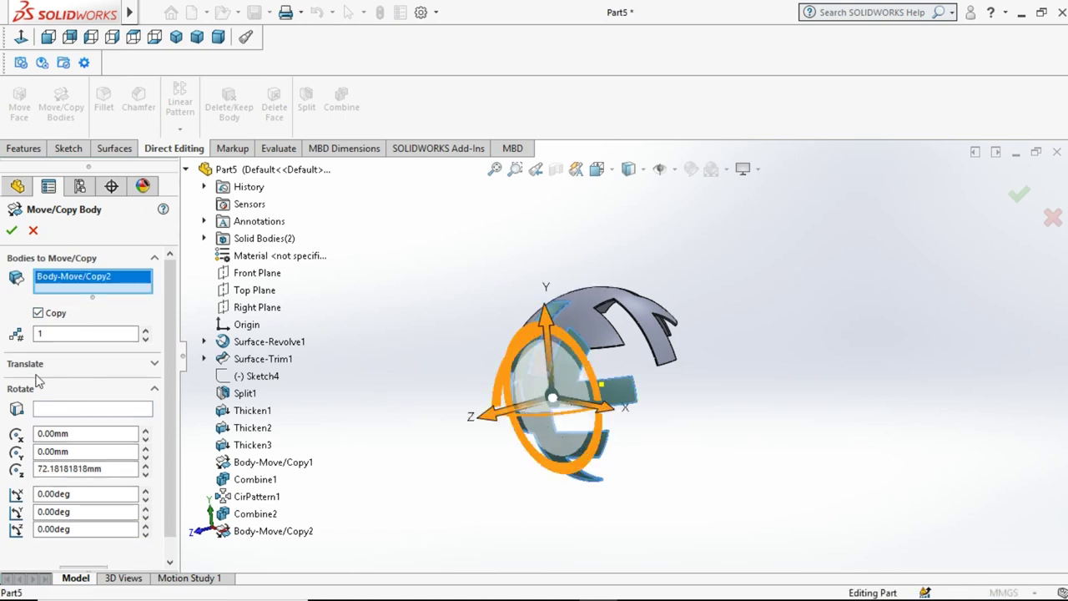
pyautogui.click(73, 451)
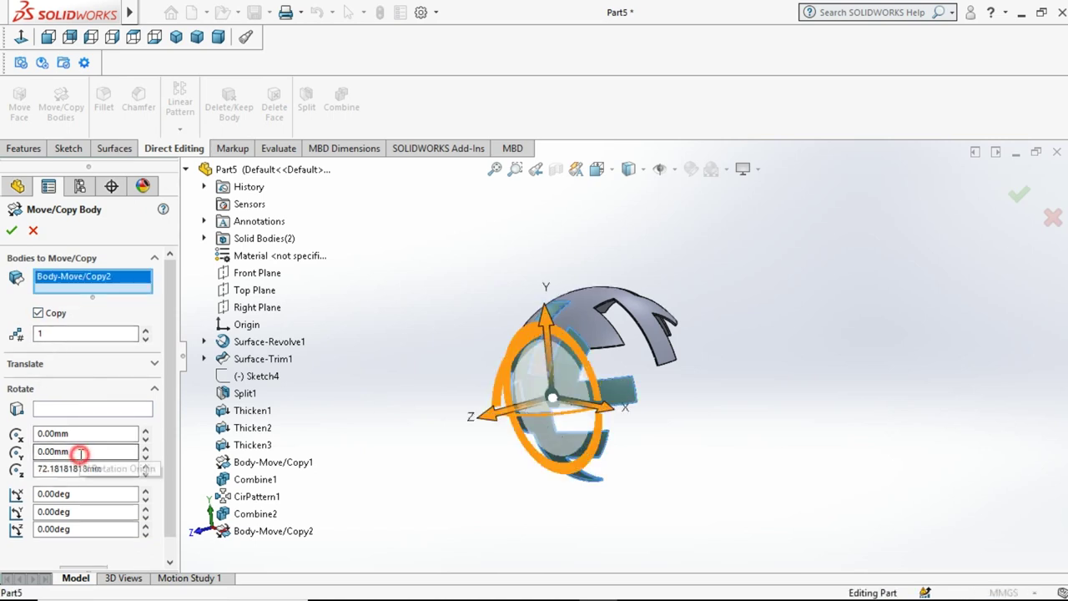
pyautogui.doubleClick(74, 451)
pyautogui.write('90')
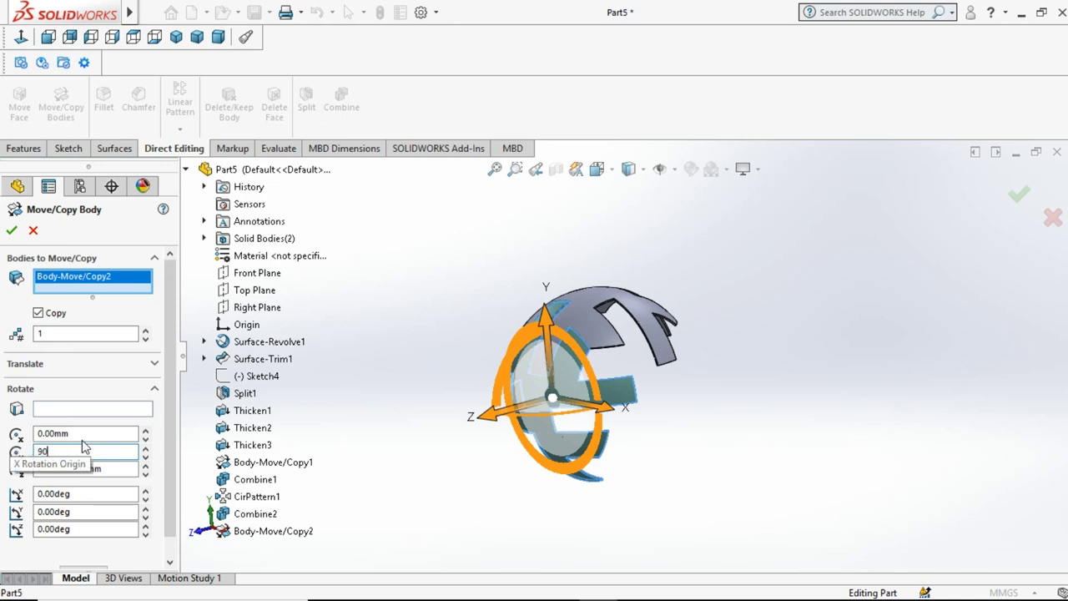
pyautogui.press('Tab')
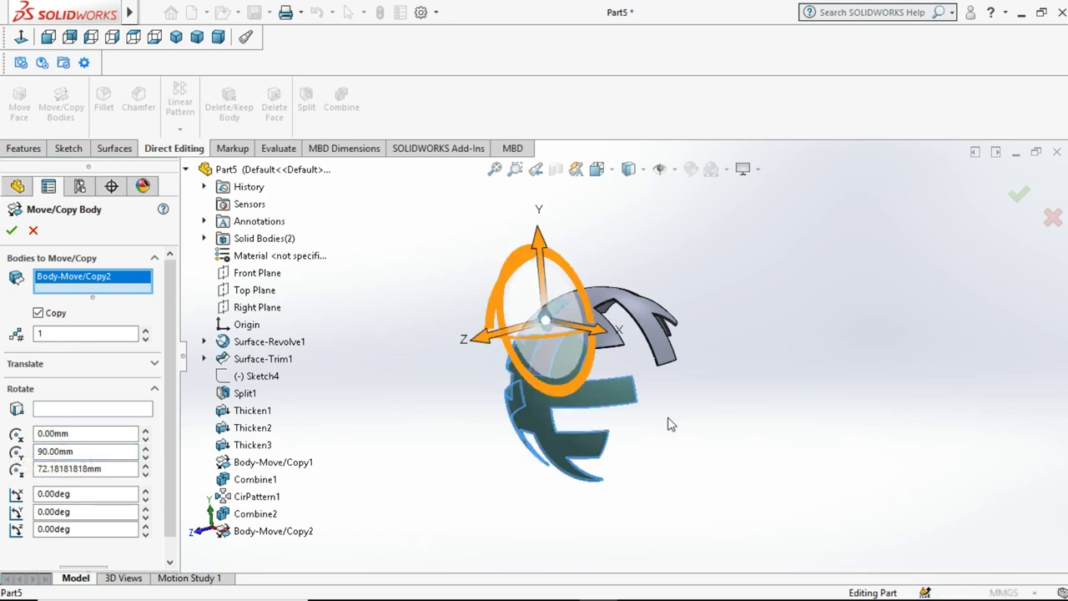
pyautogui.moveTo(640, 235); pyautogui.dragTo(541, 481, button='middle')
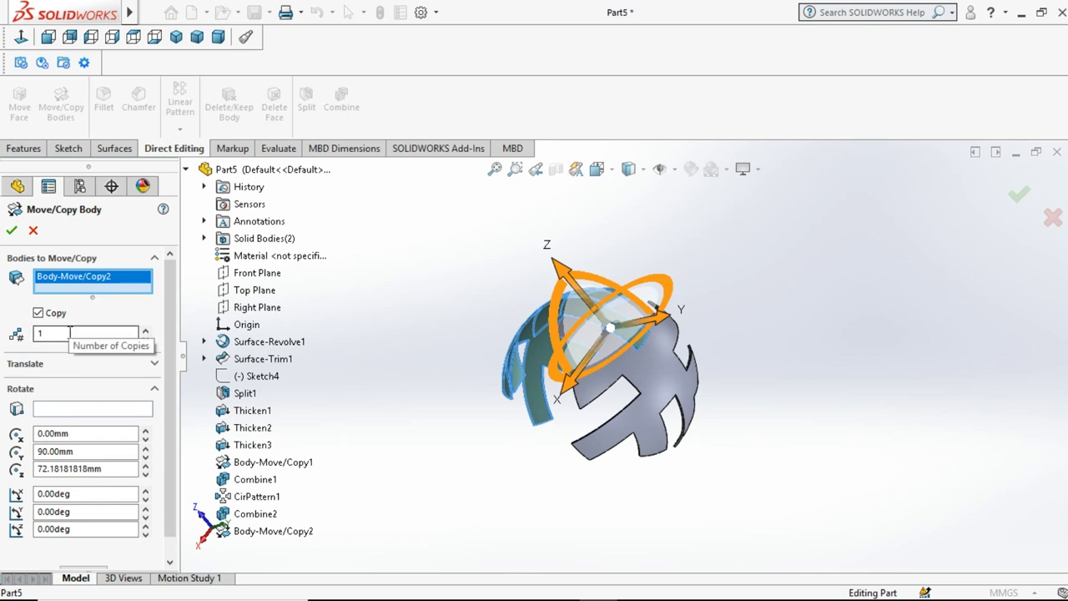
pyautogui.click(89, 410)
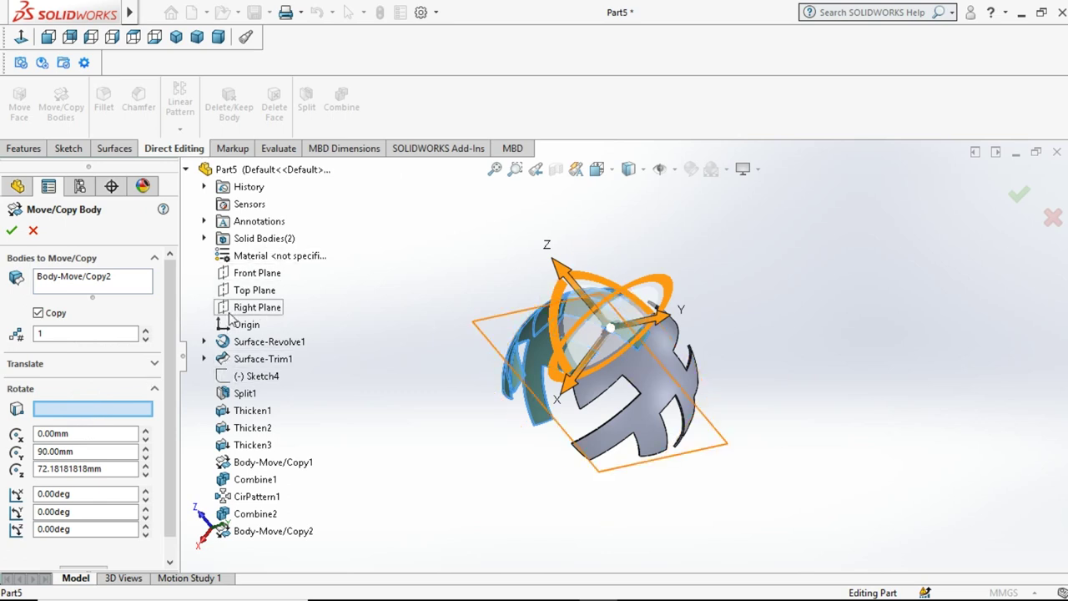
# - Use the origin as rotation reference and set the number of copies to 3
pyautogui.click(239, 329)
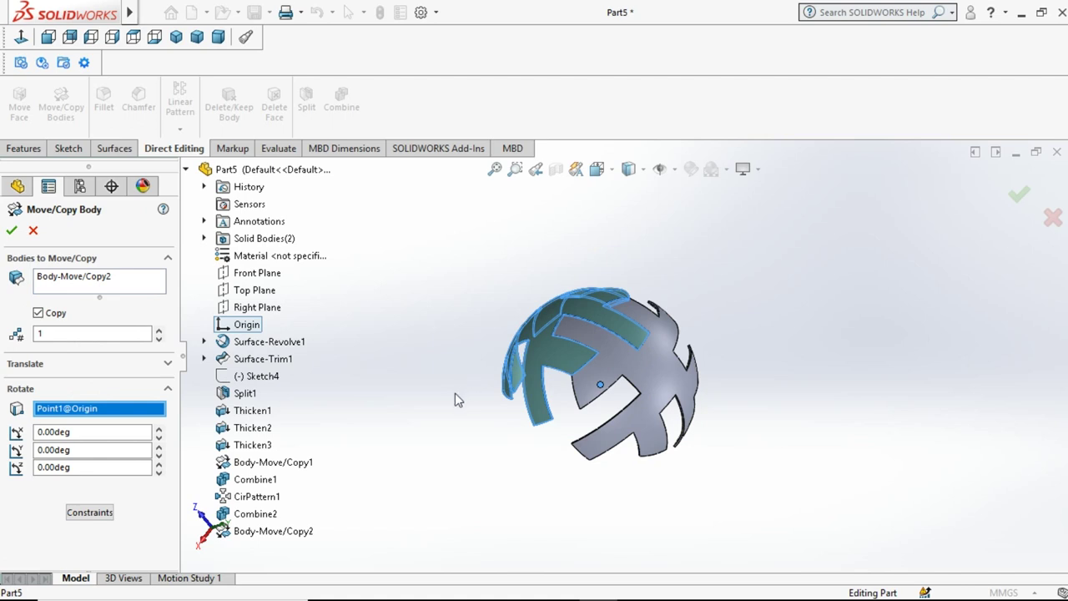
pyautogui.click(157, 329)
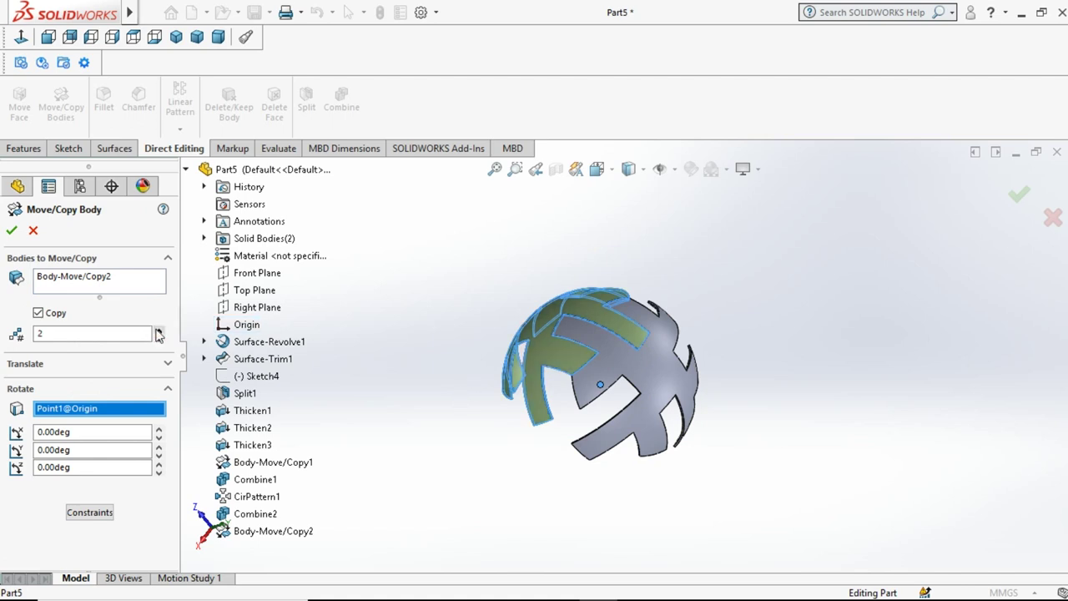
pyautogui.click(157, 330)
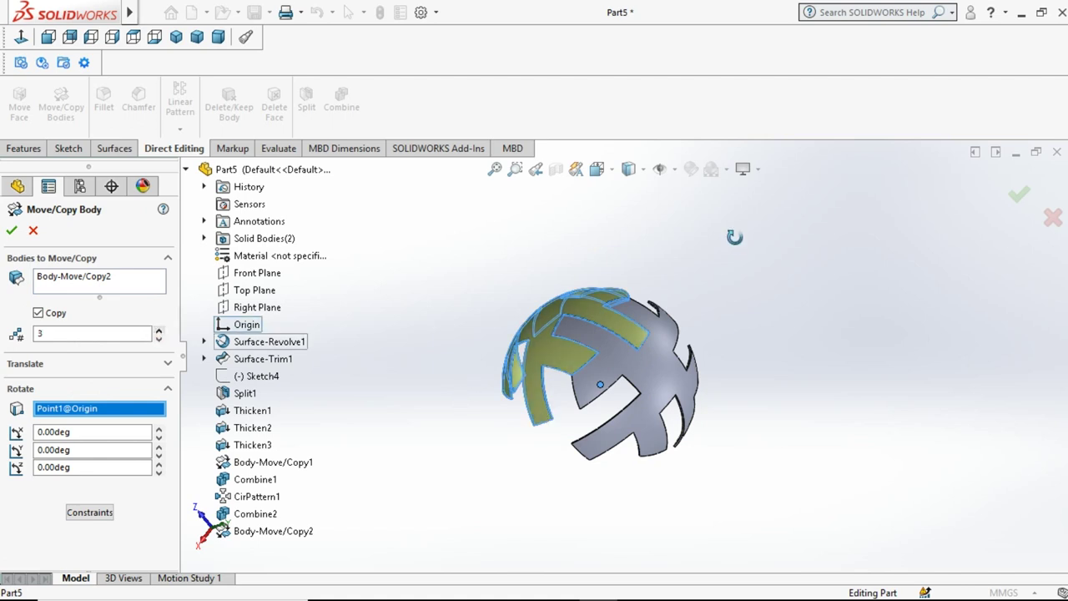
pyautogui.moveTo(734, 237)
pyautogui.mouseDown(button='middle')
pyautogui.moveTo(742, 492)
pyautogui.moveTo(648, 514)
pyautogui.moveTo(625, 573)
pyautogui.mouseUp(button='middle')
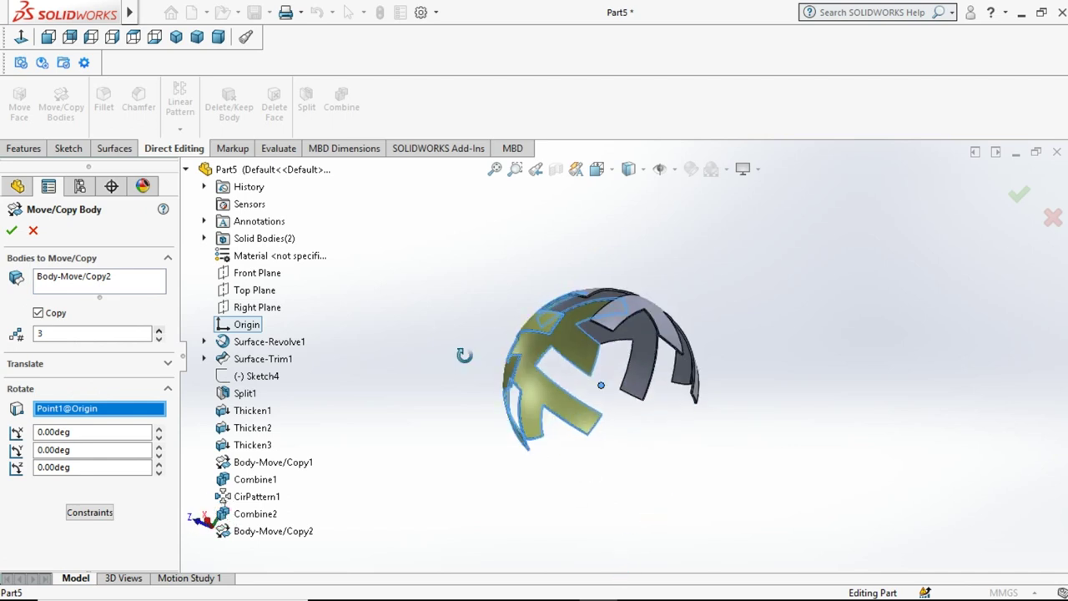
pyautogui.moveTo(464, 356)
pyautogui.mouseDown(button='middle')
pyautogui.moveTo(546, 409)
pyautogui.moveTo(571, 464)
pyautogui.moveTo(547, 497)
pyautogui.mouseUp(button='middle')
# - Reselect Body-Move/Copy2 as the body to copy and apply despite the warning
pyautogui.click(79, 286)
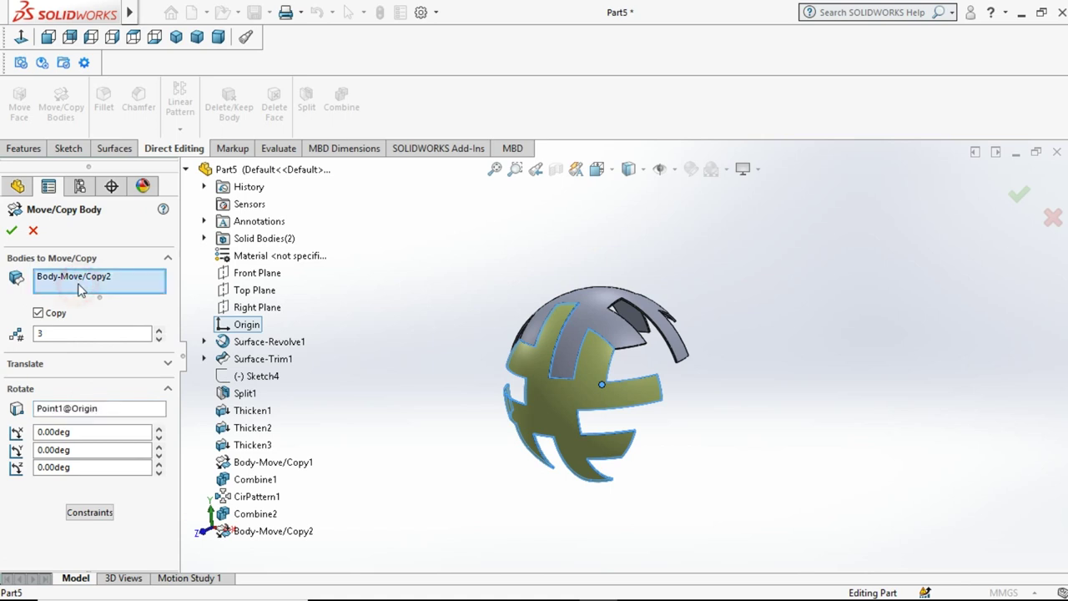
pyautogui.rightClick(79, 285)
pyautogui.click(134, 314)
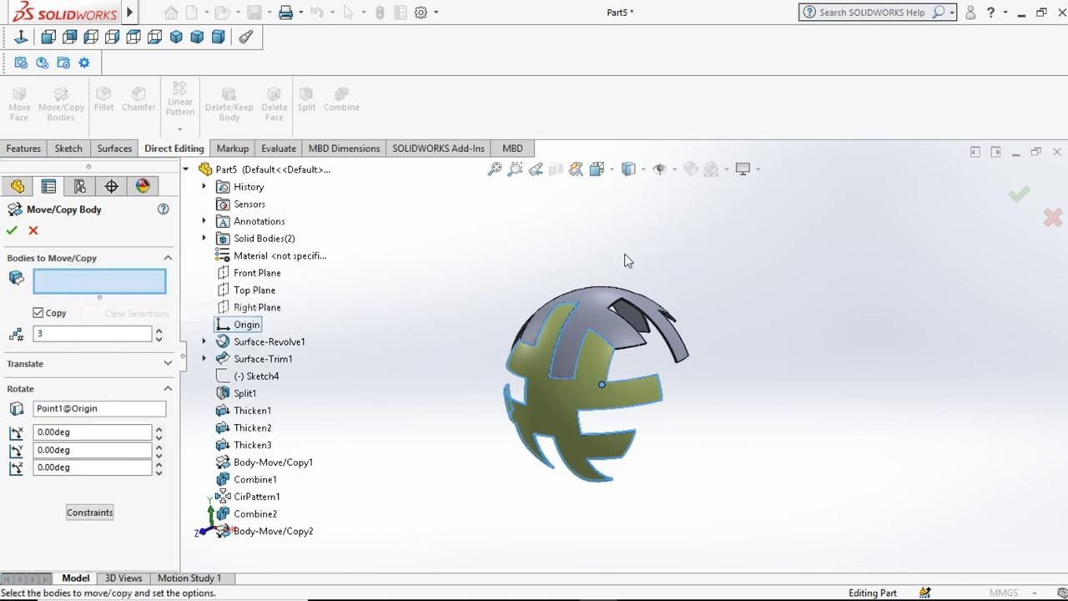
pyautogui.click(600, 306)
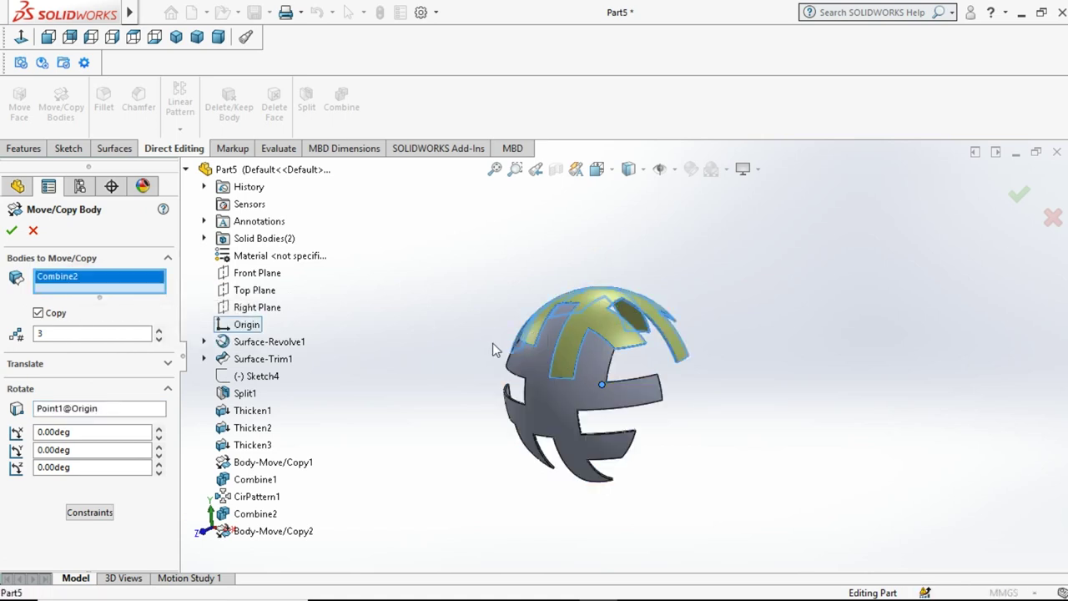
pyautogui.rightClick(66, 283)
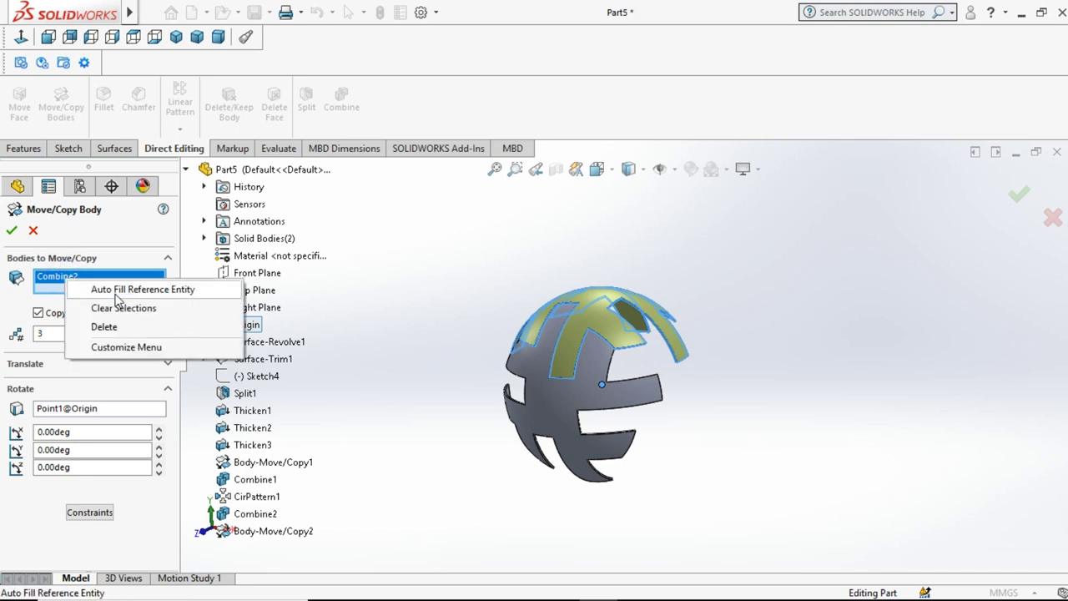
pyautogui.click(113, 327)
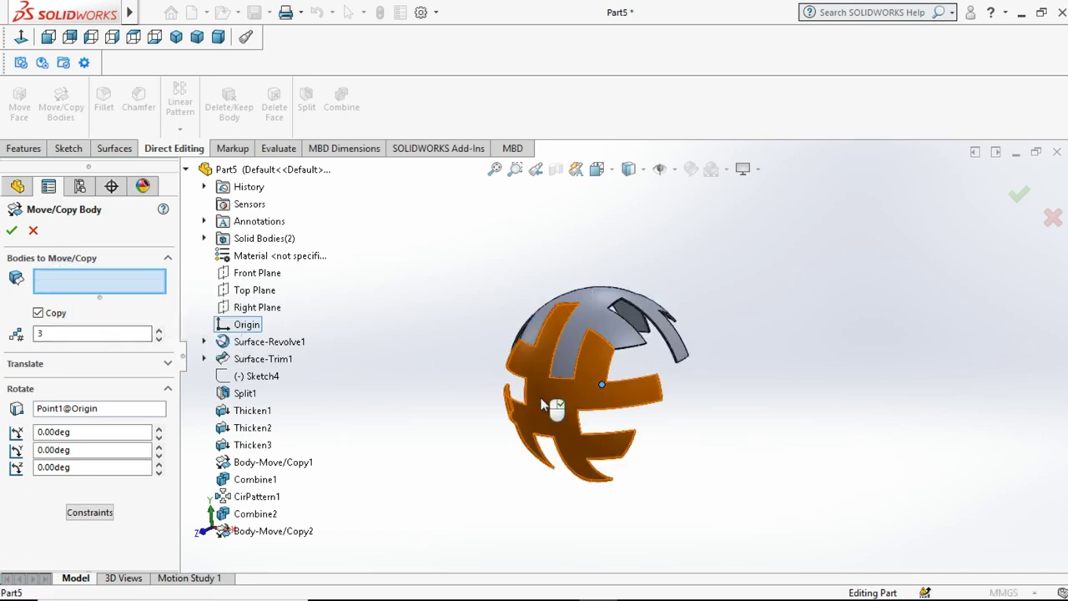
pyautogui.click(543, 403)
pyautogui.click(14, 231)
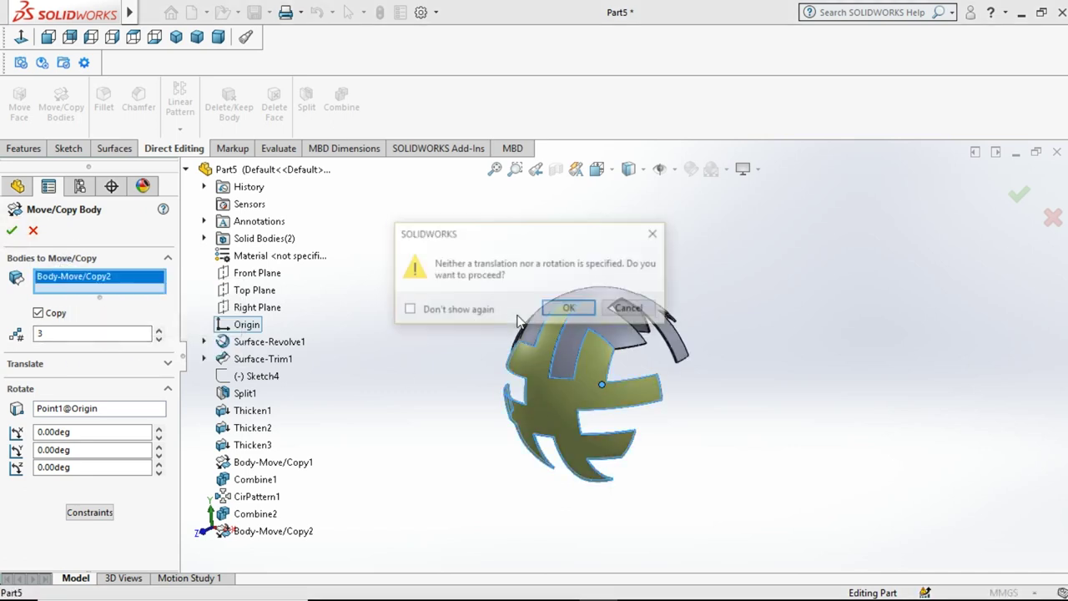
pyautogui.click(568, 309)
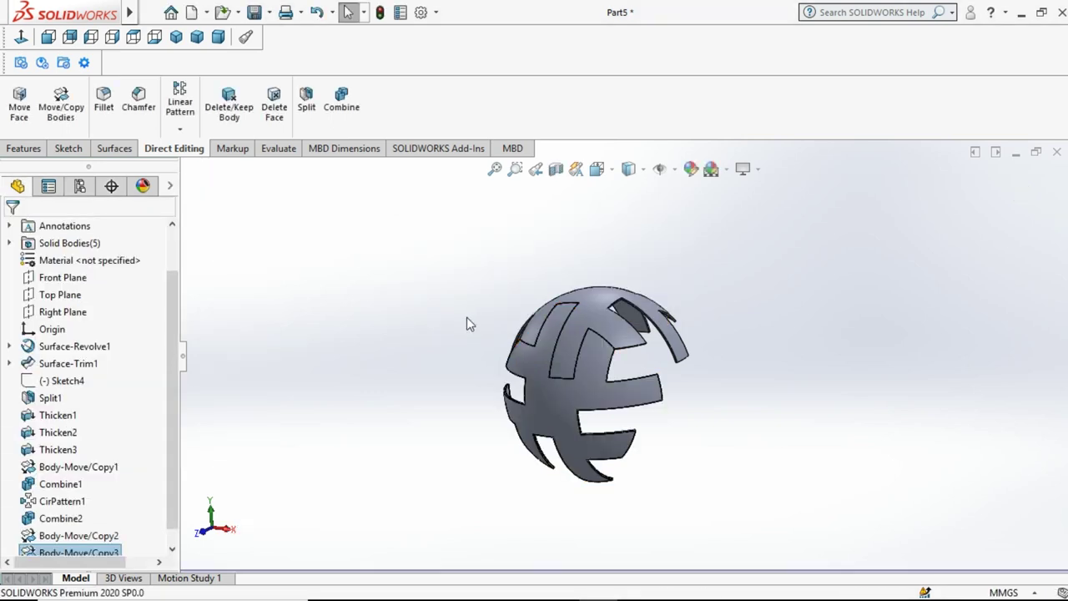
# - Edit Body-Move/Copy3 so its copies rotate 90° about Y around the origin
pyautogui.moveTo(466, 317); pyautogui.dragTo(412, 334, button='middle')
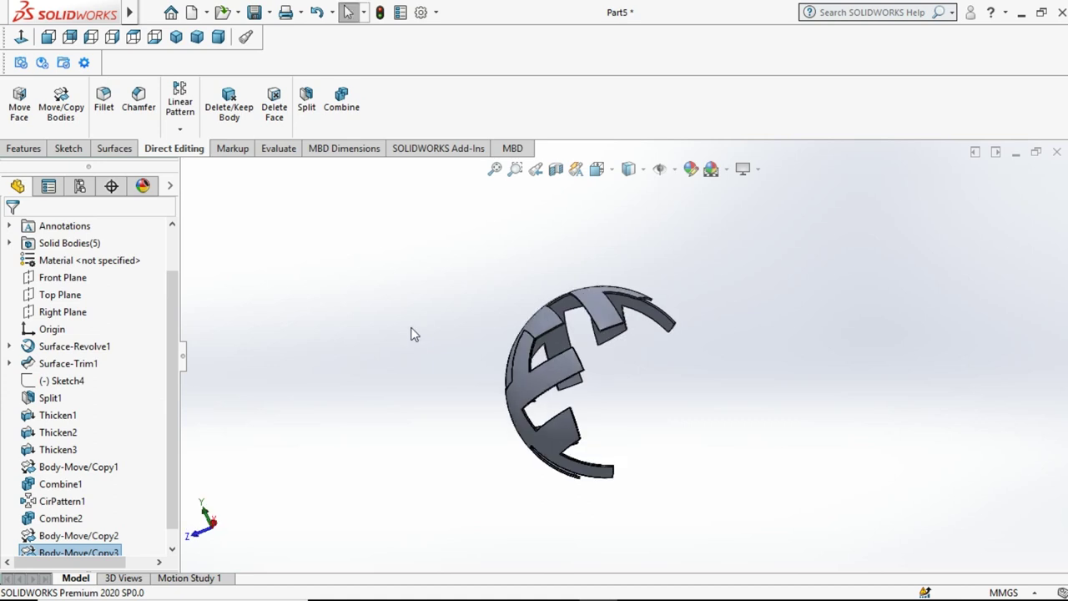
pyautogui.click(331, 447)
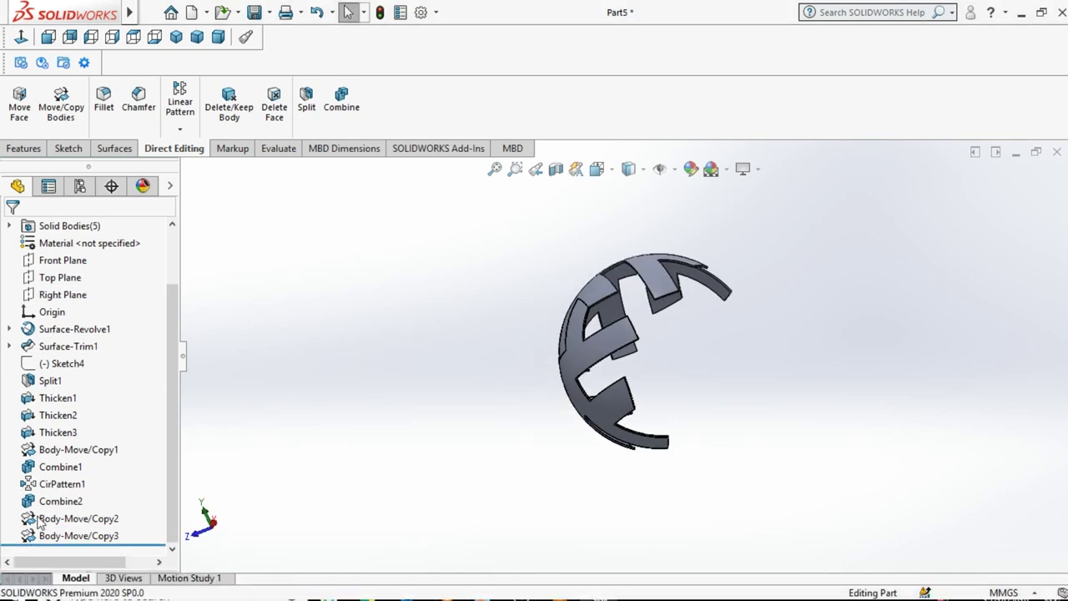
pyautogui.click(60, 537)
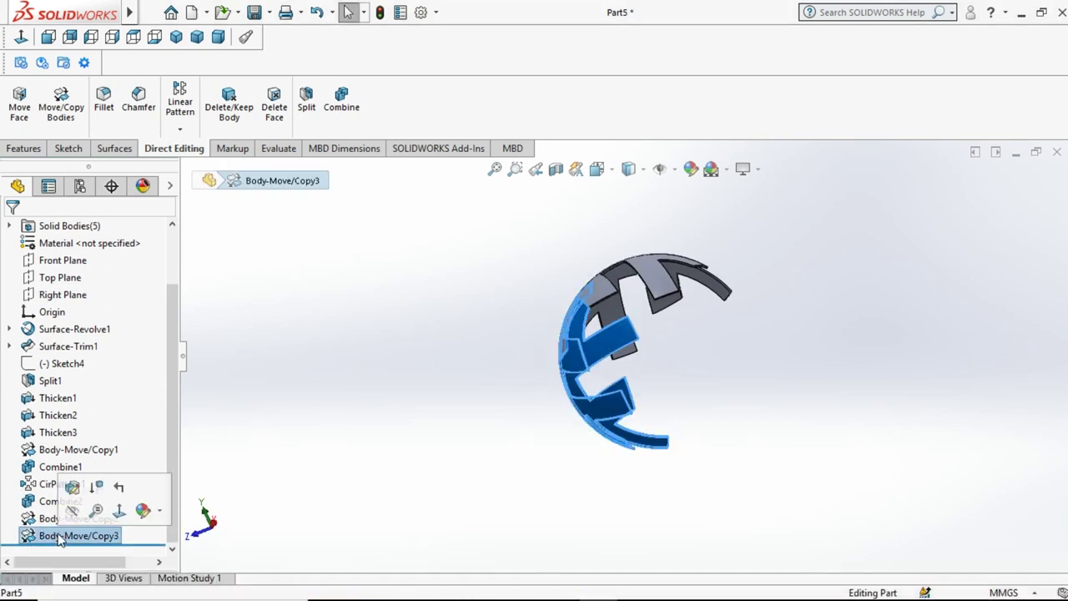
pyautogui.click(69, 492)
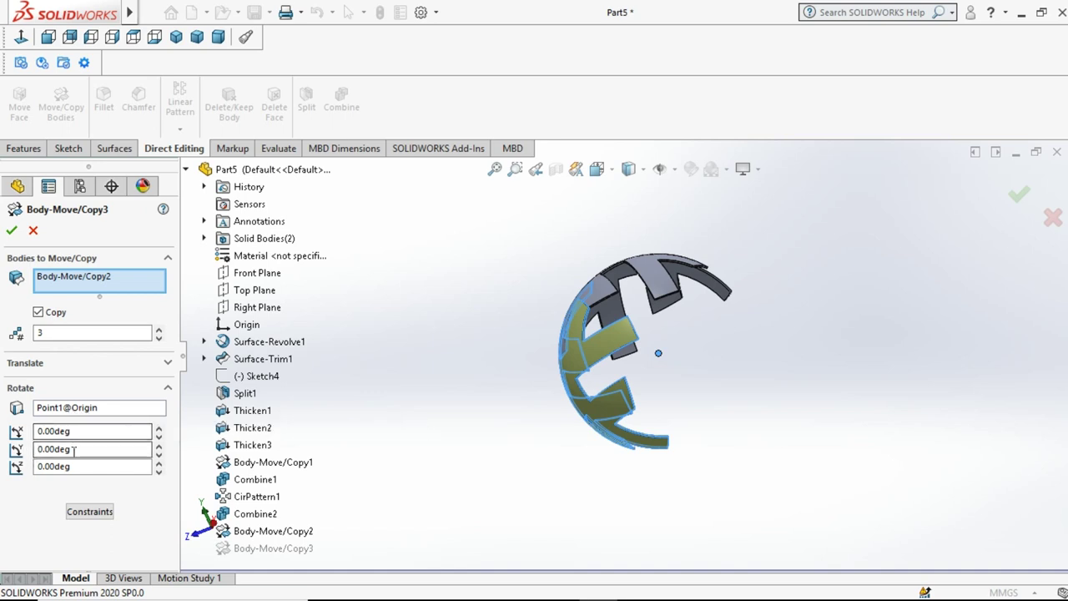
pyautogui.click(3, 449)
pyautogui.write('90')
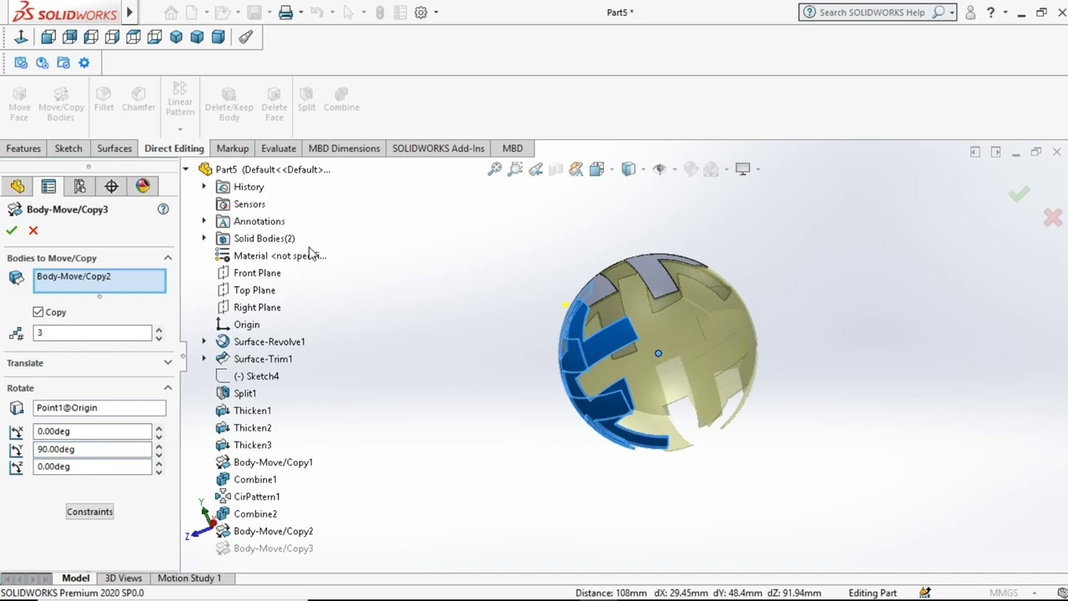
pyautogui.click(11, 232)
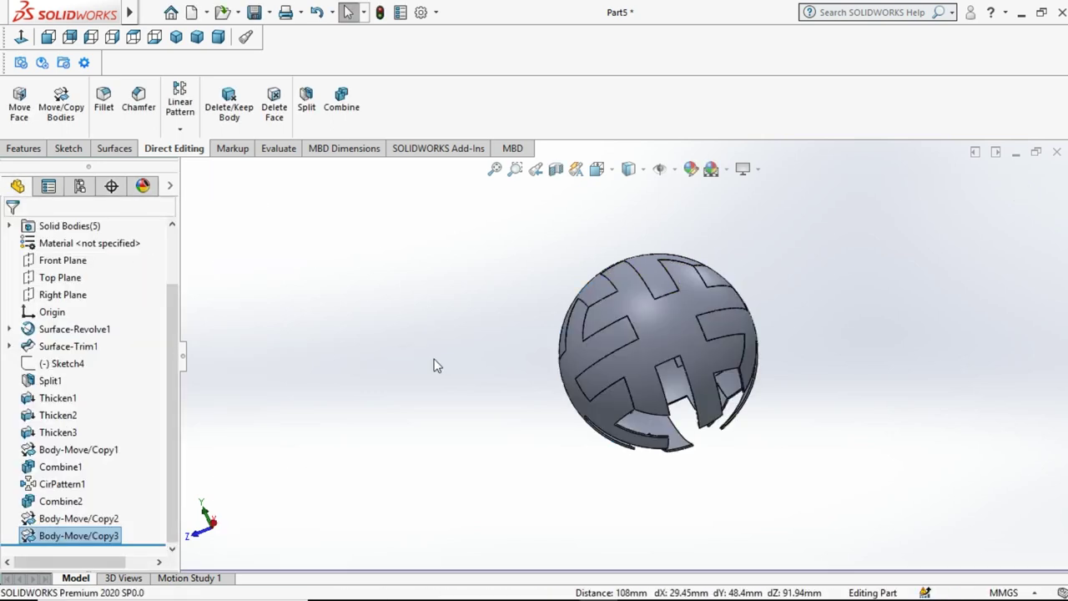
# - Orbit around the five-body sphere and start another Move/Copy Bodies operation
pyautogui.moveTo(749, 378)
pyautogui.mouseDown(button='middle')
pyautogui.moveTo(784, 425)
pyautogui.moveTo(813, 231)
pyautogui.moveTo(839, 192)
pyautogui.mouseUp(button='middle')
pyautogui.moveTo(651, 298); pyautogui.dragTo(480, 562, button='middle')
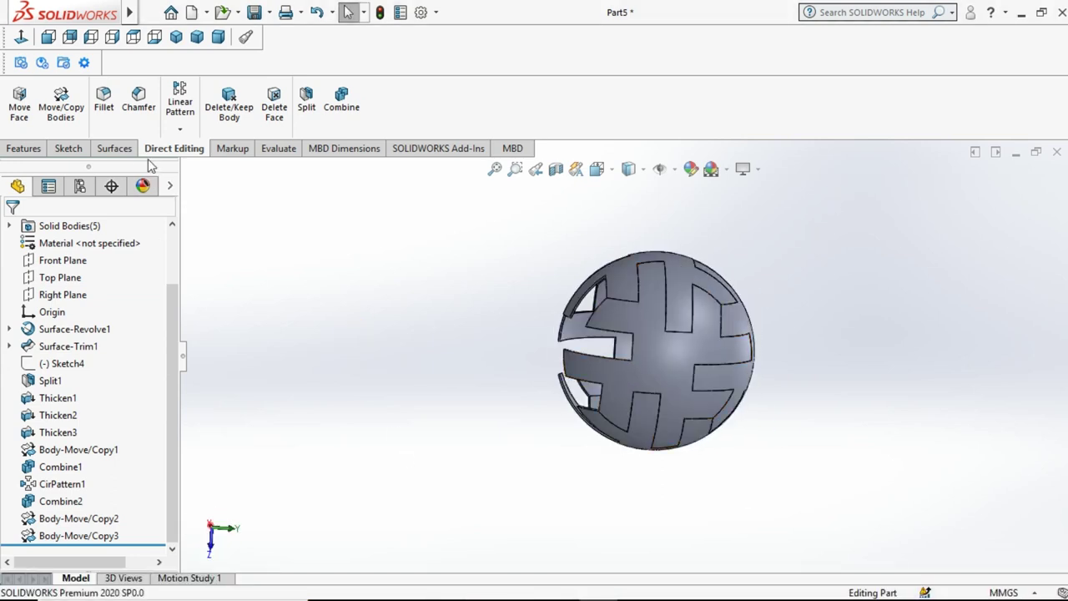
pyautogui.click(61, 102)
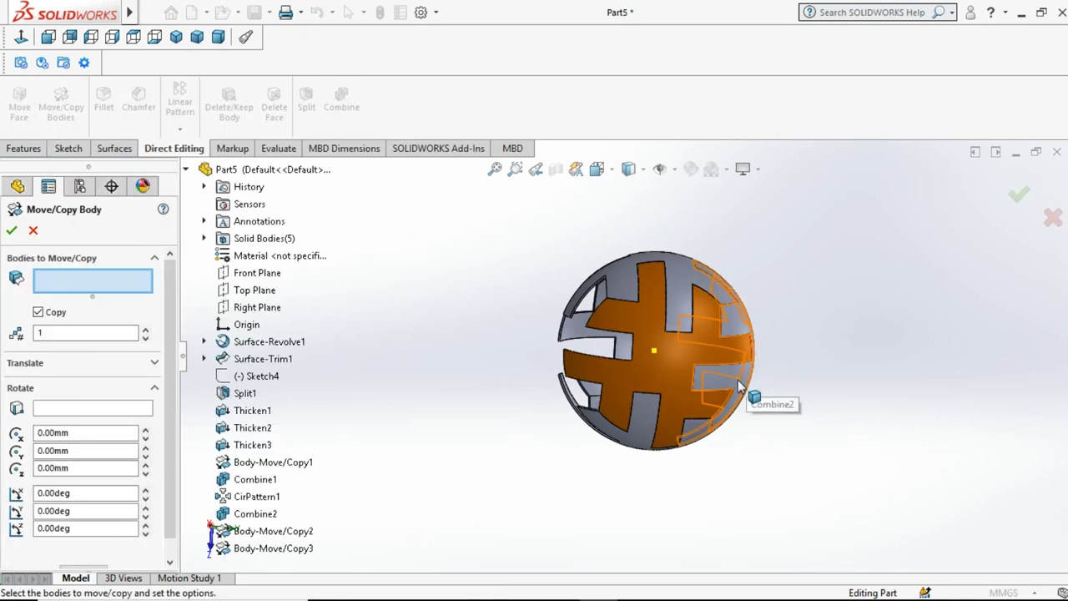
# - Pick Combine2 for copying, then cancel that attempt and inspect the sphere's opening
pyautogui.moveTo(739, 385); pyautogui.dragTo(653, 346, button='middle')
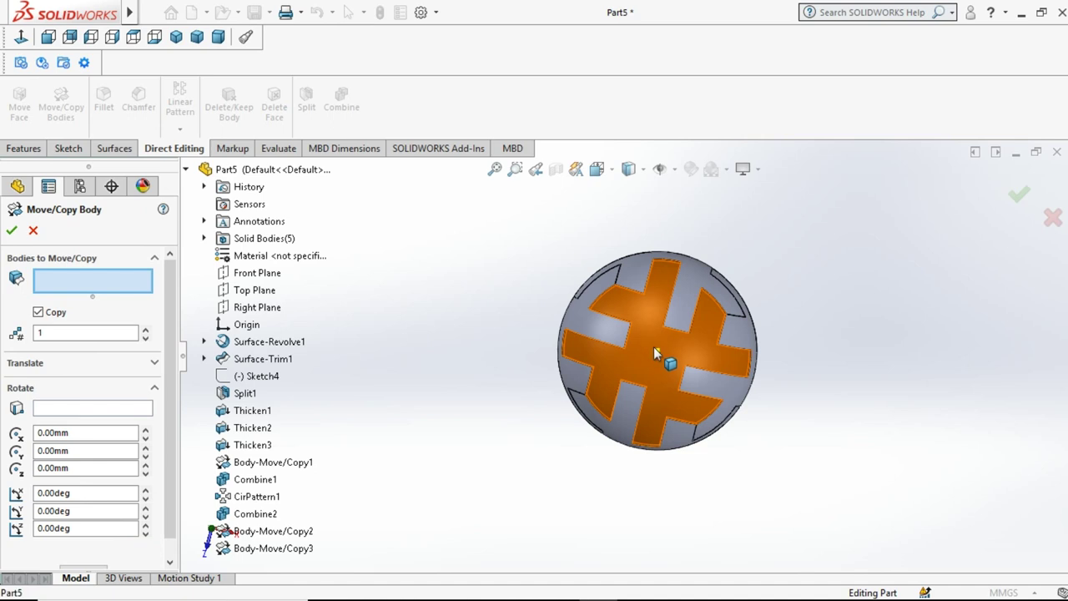
pyautogui.click(654, 347)
pyautogui.click(33, 234)
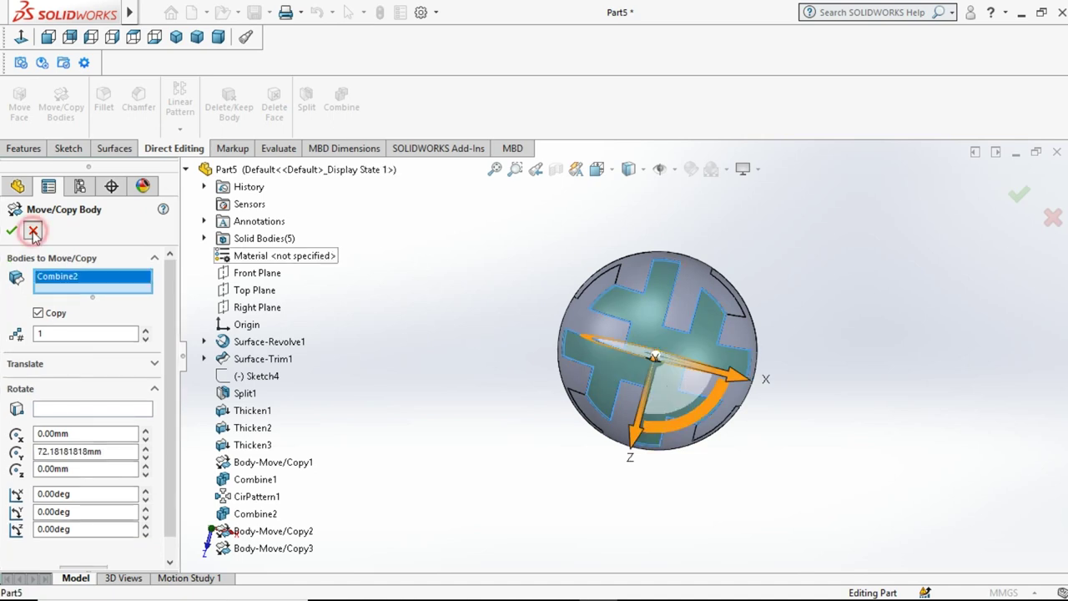
pyautogui.moveTo(535, 329)
pyautogui.mouseDown(button='middle')
pyautogui.moveTo(700, 419)
pyautogui.moveTo(615, 537)
pyautogui.moveTo(825, 366)
pyautogui.moveTo(623, 470)
pyautogui.moveTo(632, 505)
pyautogui.mouseUp(button='middle')
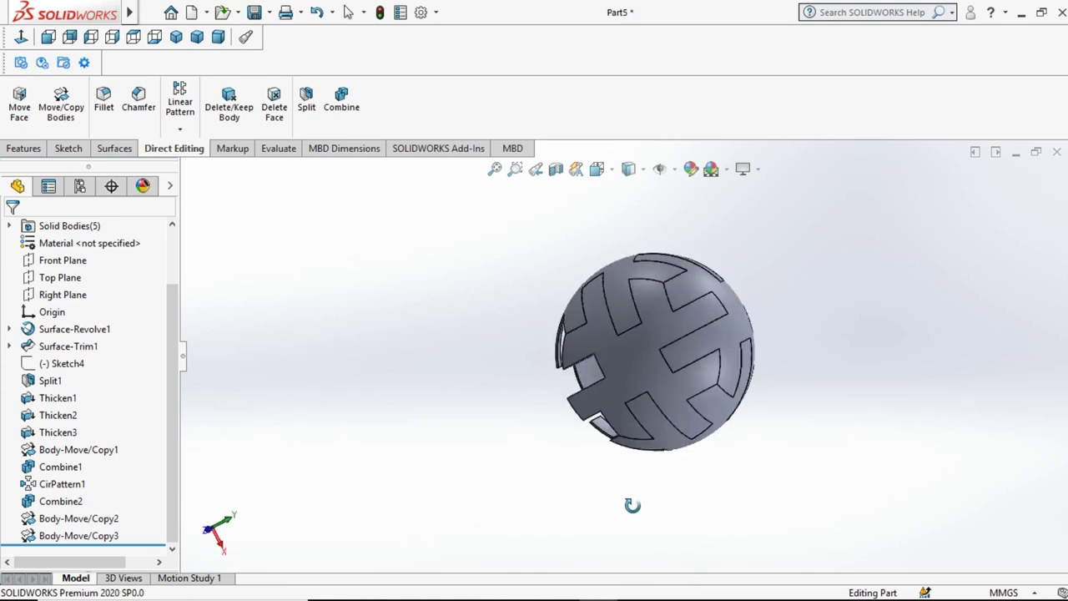
# - Copy Combine2 rotated 180° about Z around the origin
pyautogui.click(61, 105)
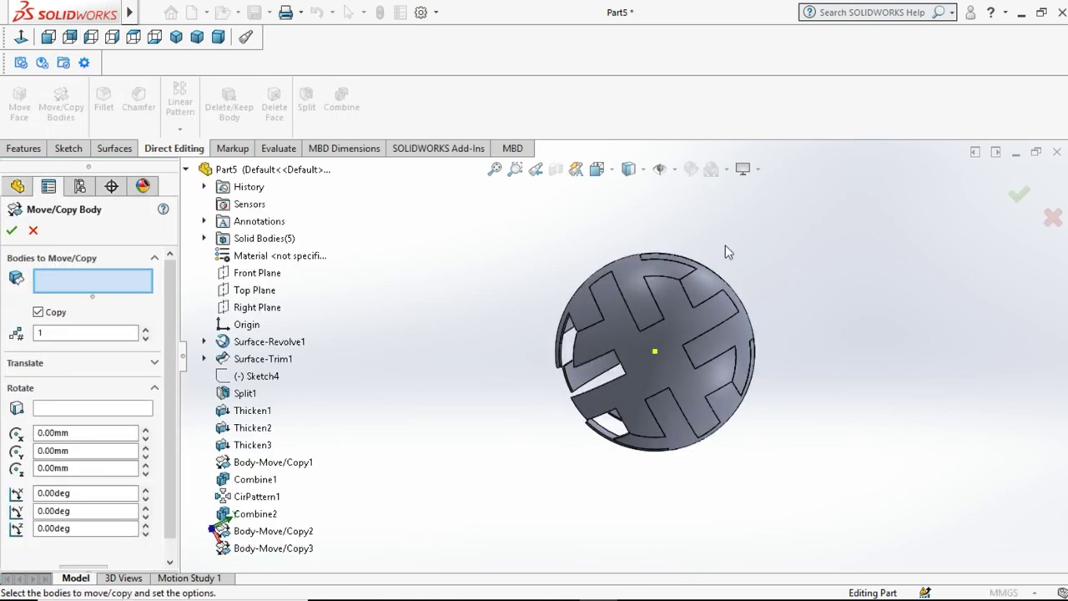
pyautogui.moveTo(770, 342); pyautogui.dragTo(770, 342)
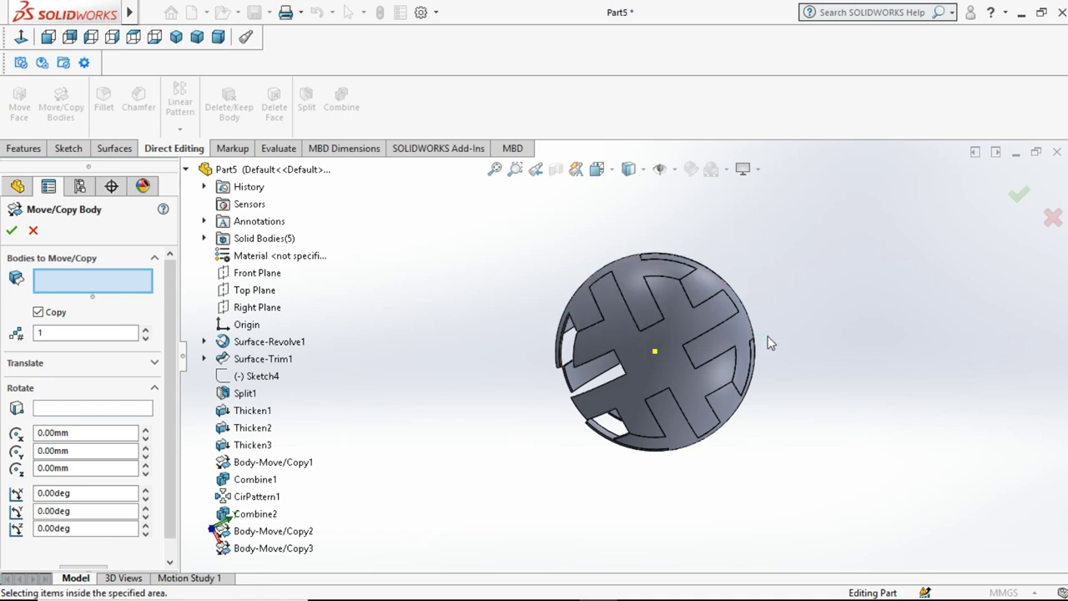
pyautogui.click(743, 333)
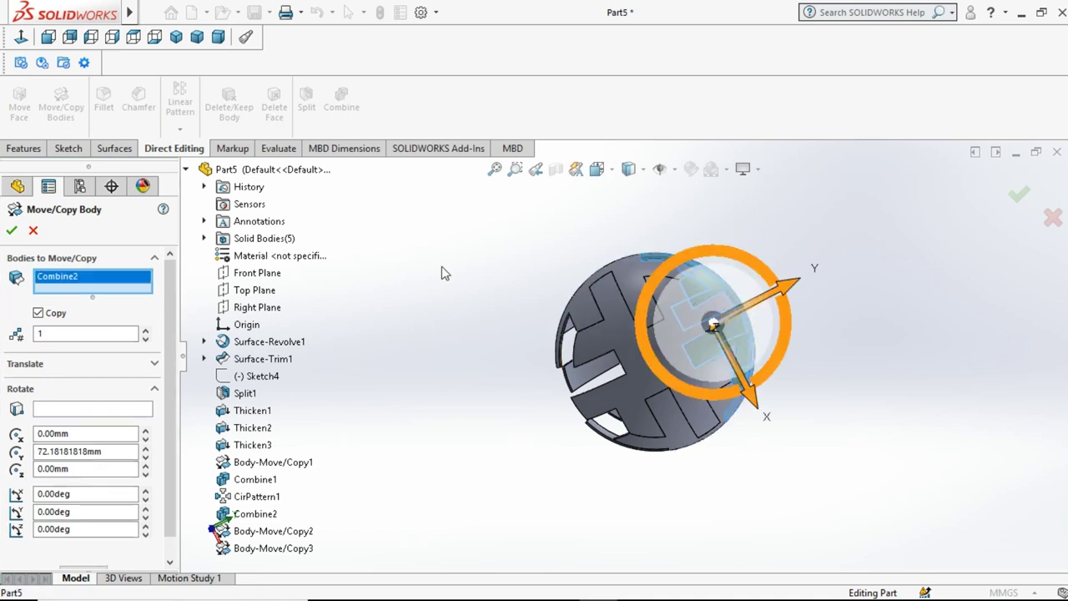
pyautogui.click(64, 411)
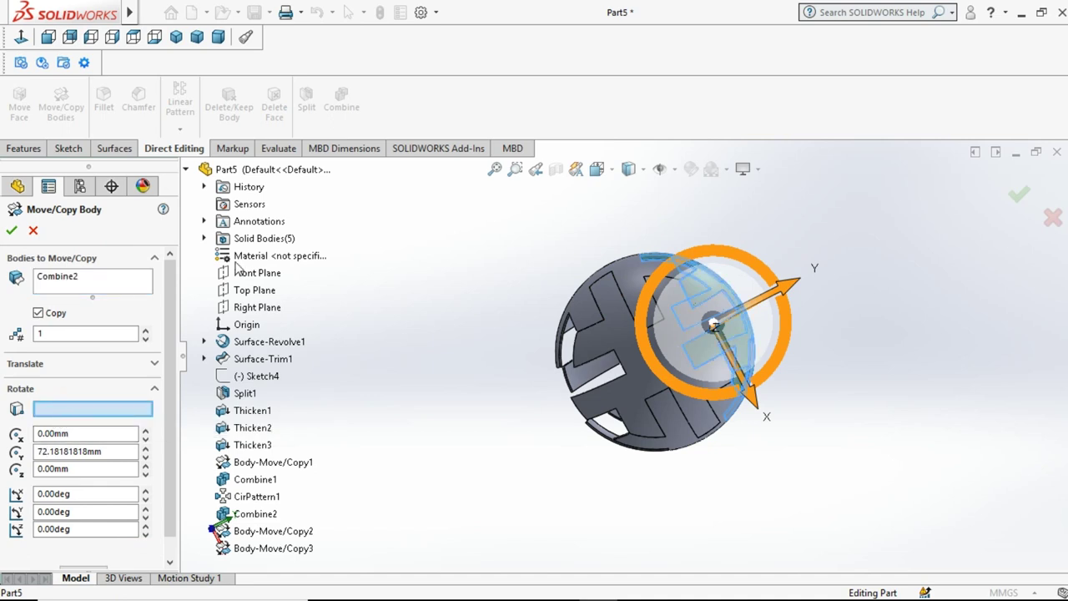
pyautogui.click(227, 330)
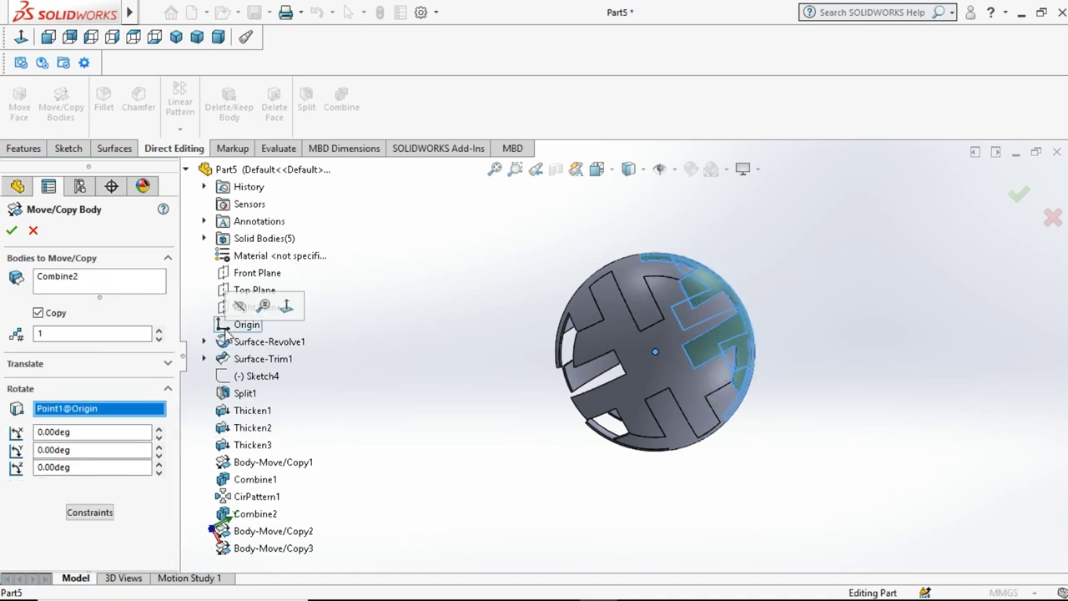
pyautogui.click(66, 466)
pyautogui.write('180')
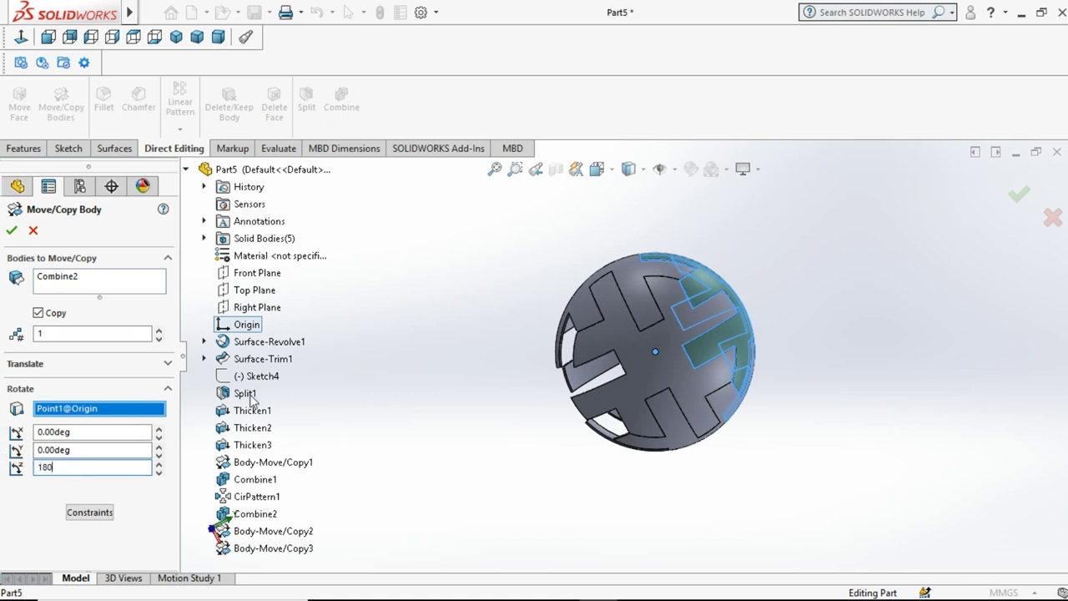
pyautogui.click(432, 303)
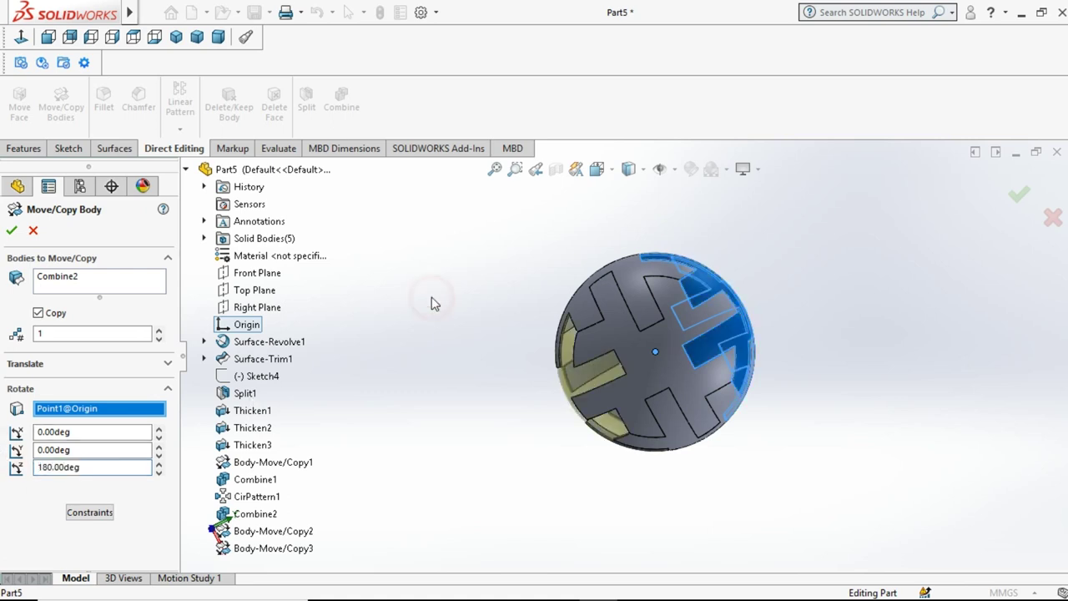
pyautogui.click(15, 231)
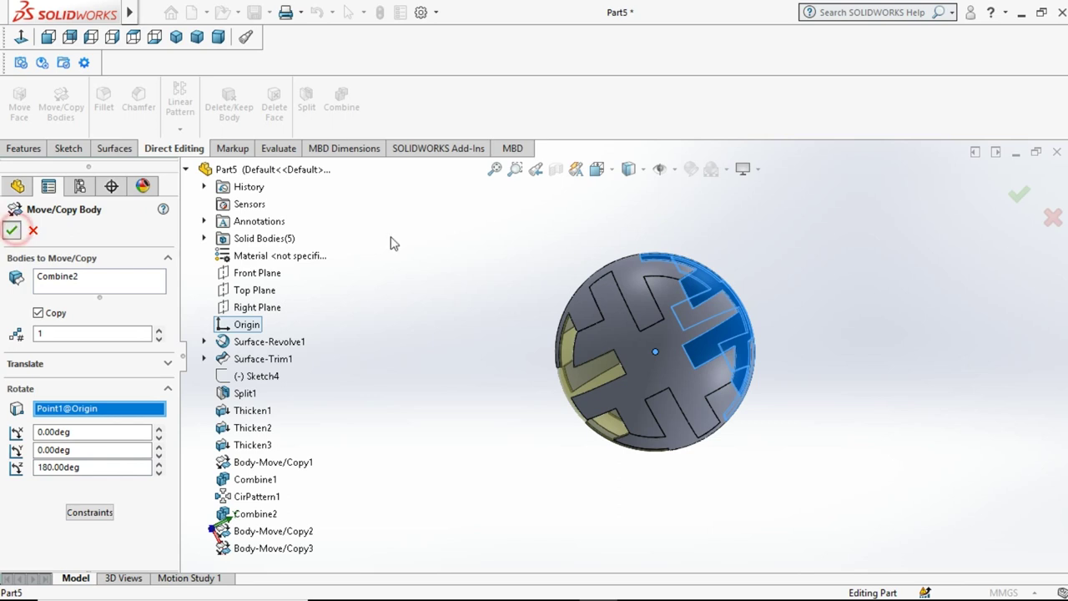
pyautogui.click(448, 243)
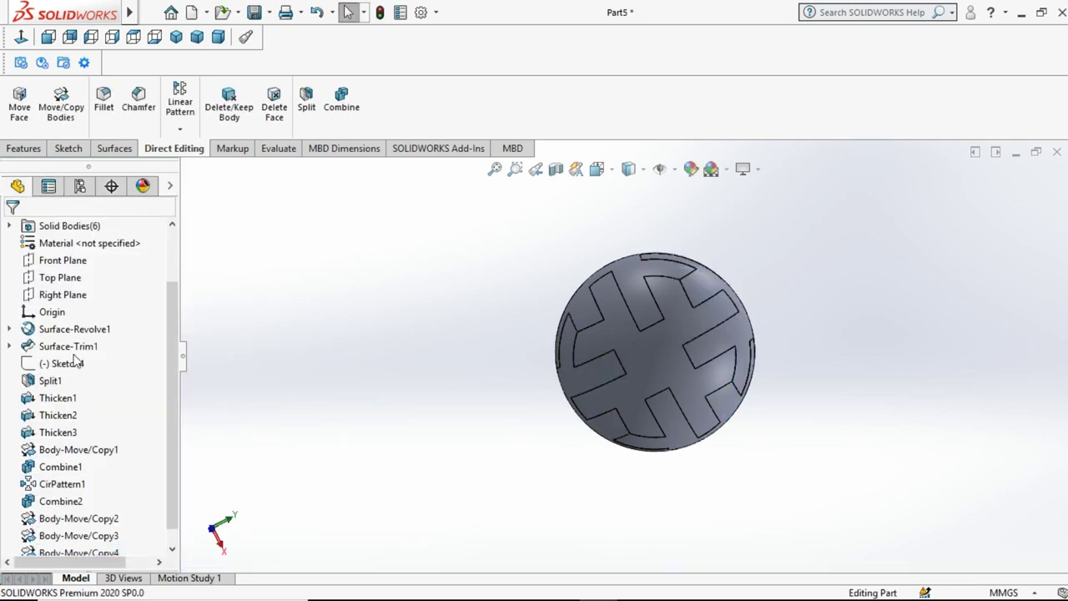
pyautogui.click(46, 347)
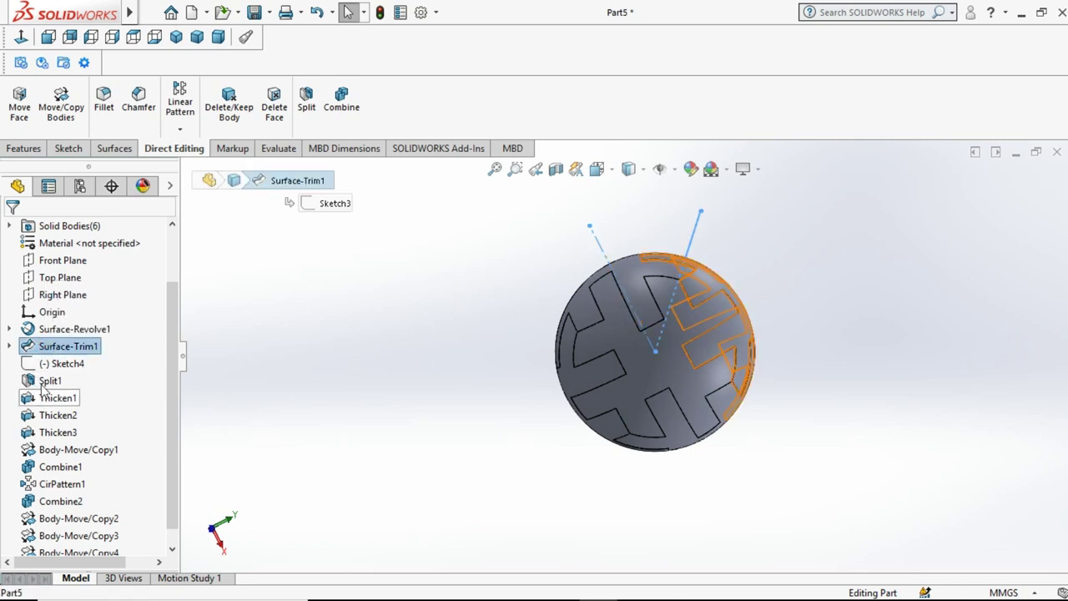
pyautogui.click(40, 382)
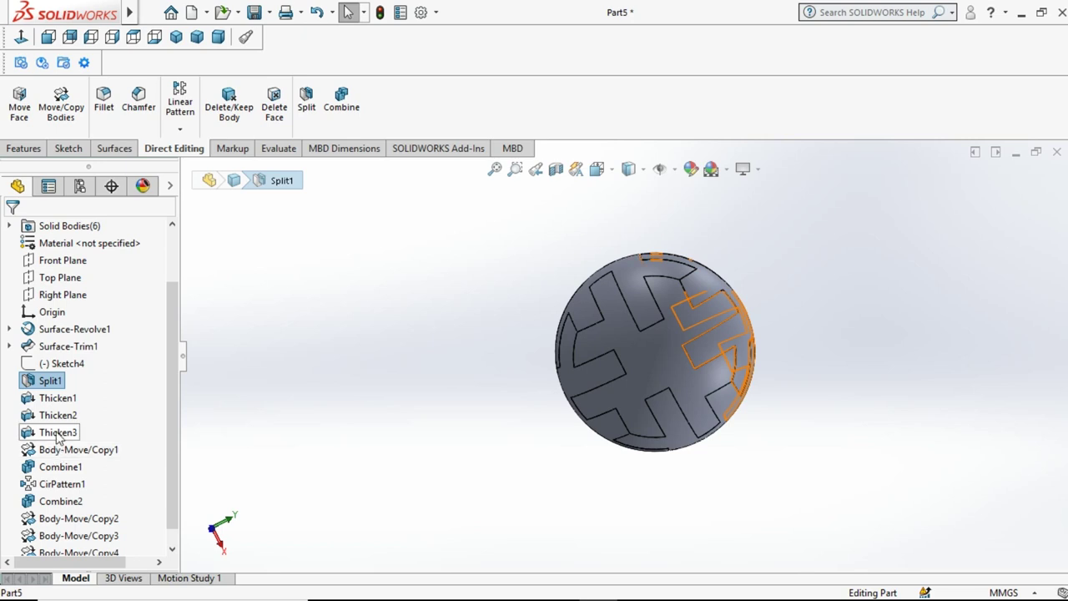
pyautogui.click(46, 471)
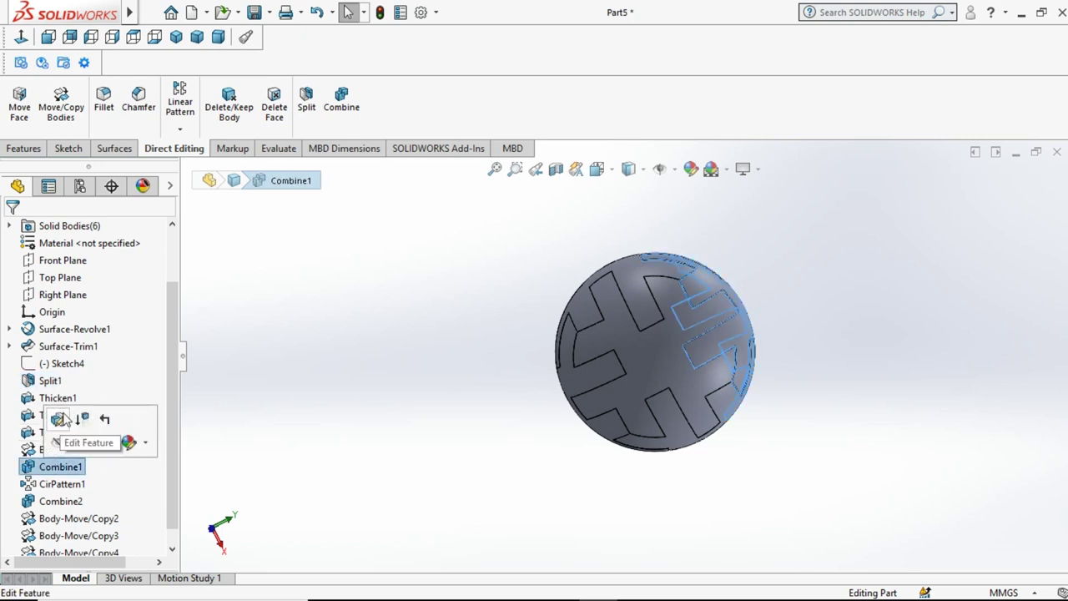
pyautogui.click(61, 417)
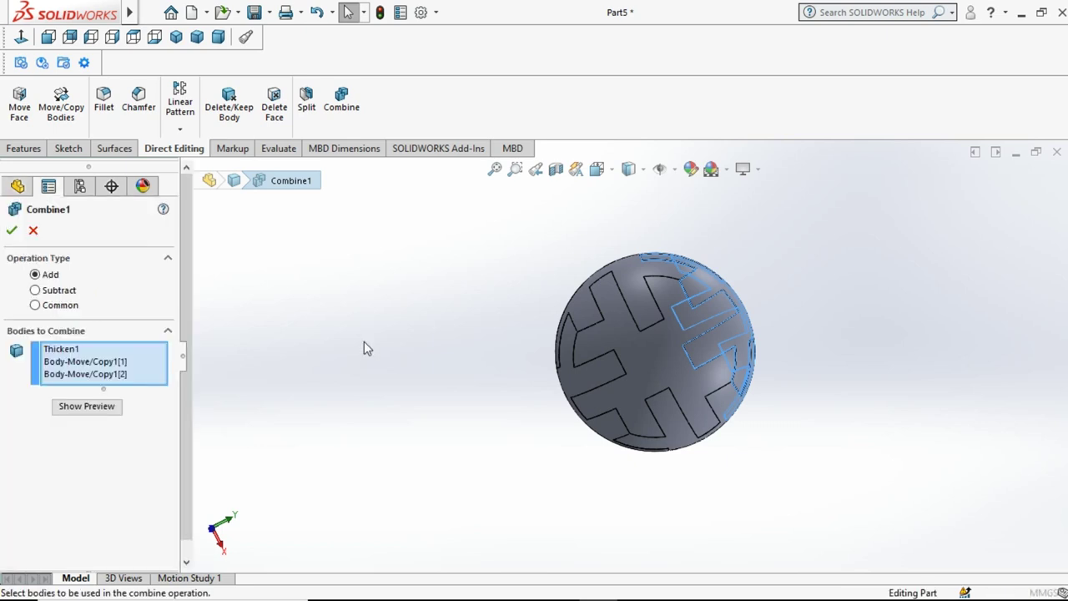
pyautogui.moveTo(463, 513); pyautogui.dragTo(436, 543, button='middle')
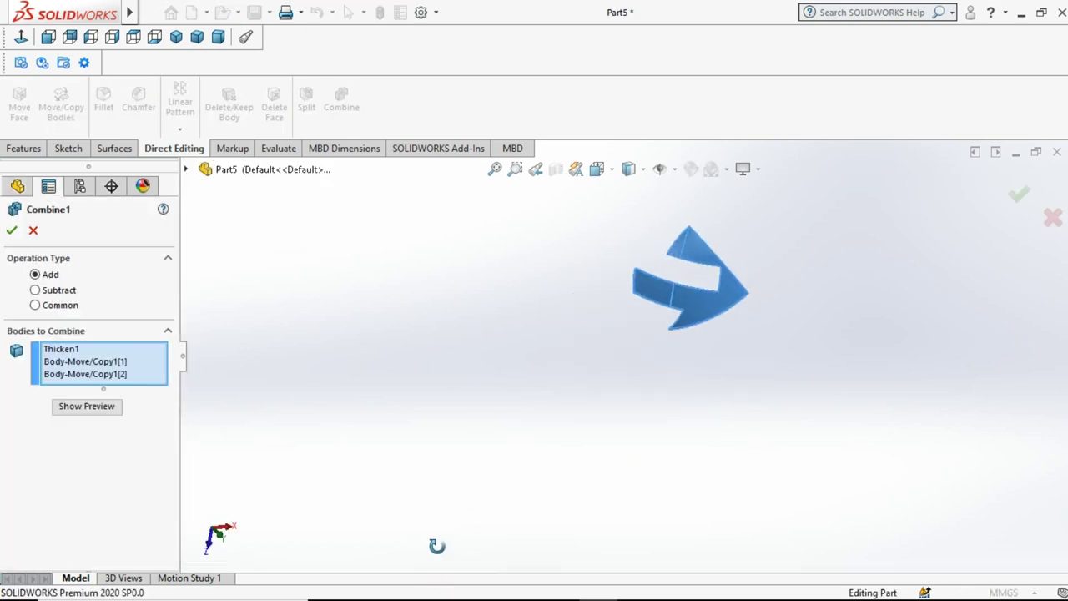
pyautogui.click(12, 232)
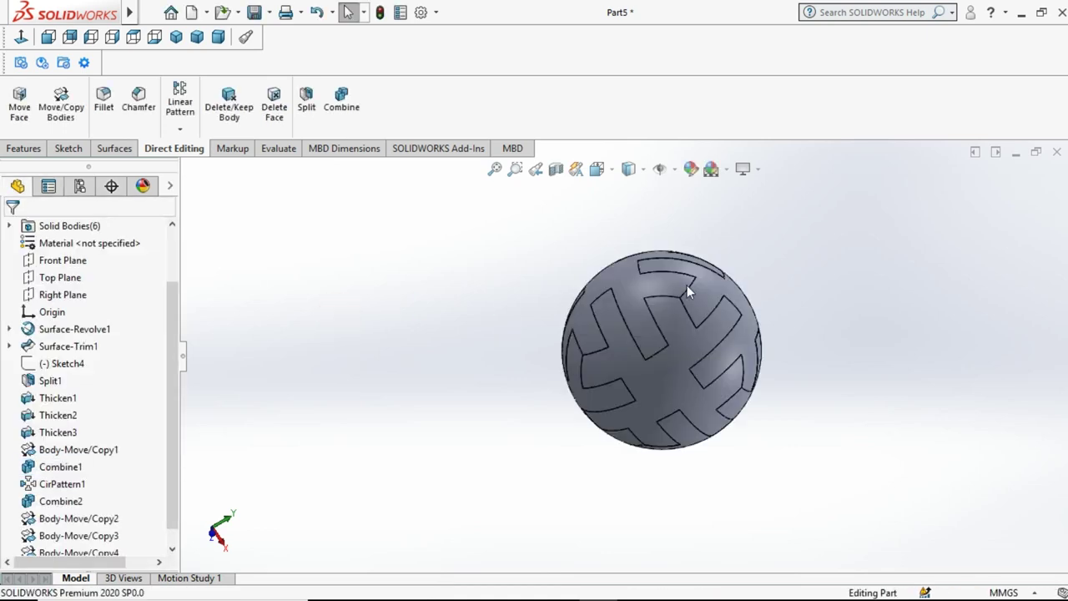
pyautogui.moveTo(681, 312); pyautogui.dragTo(622, 367, button='middle')
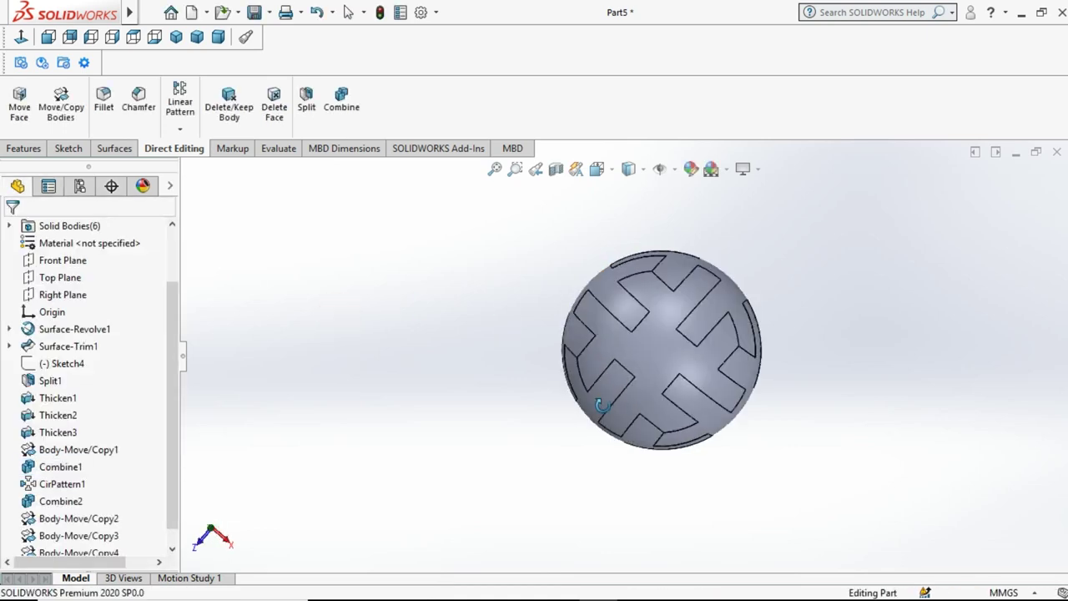
# - Try a 1 mm fillet on the Thicken1 strip, then cancel it
pyautogui.click(683, 305)
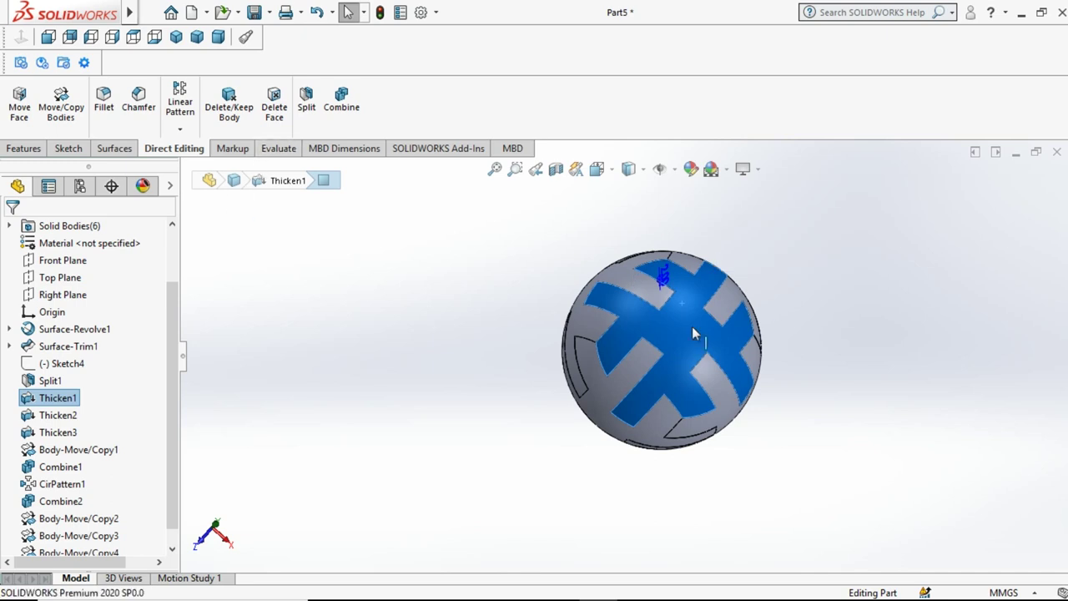
pyautogui.click(808, 286)
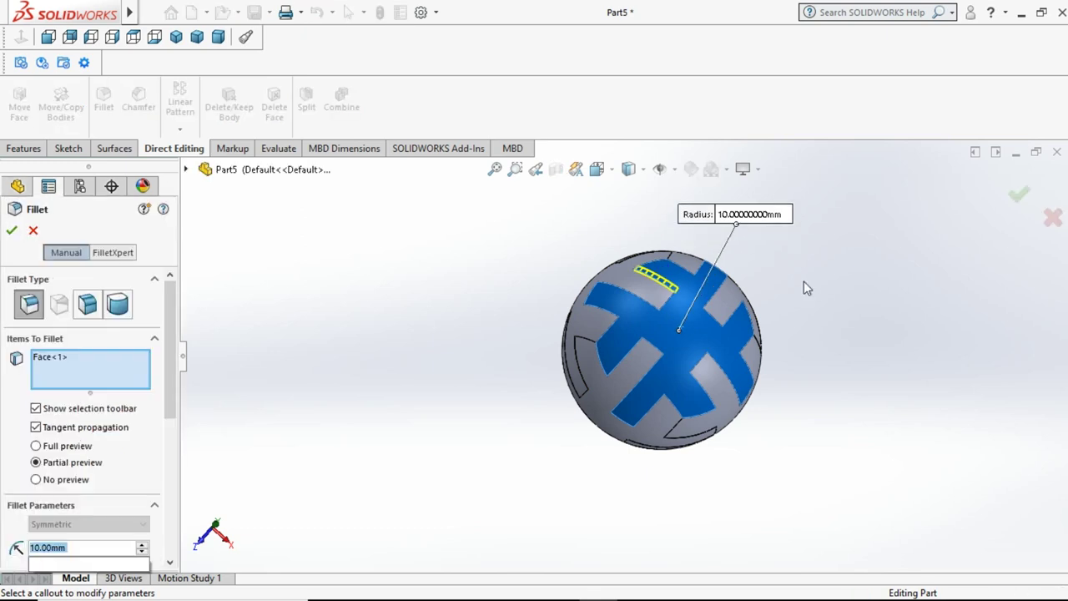
pyautogui.write('1')
pyautogui.press('Return')
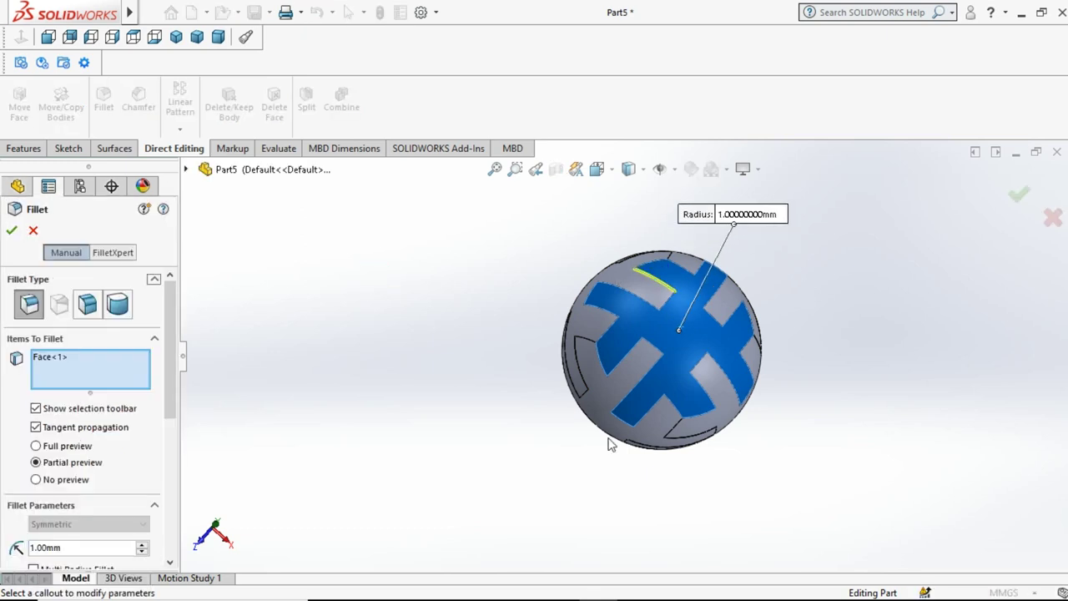
pyautogui.click(599, 398)
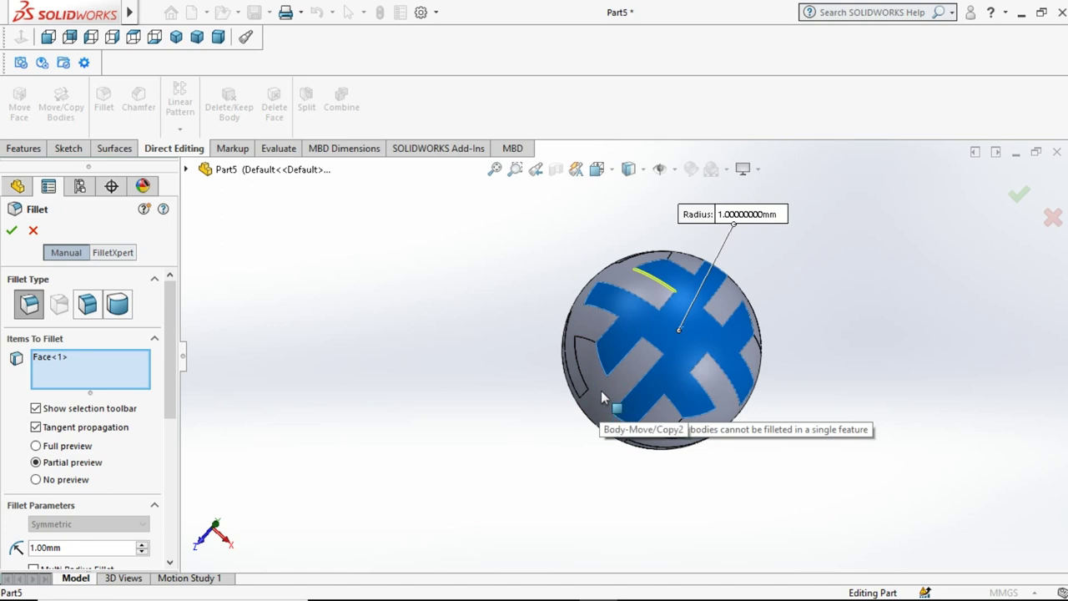
pyautogui.click(35, 233)
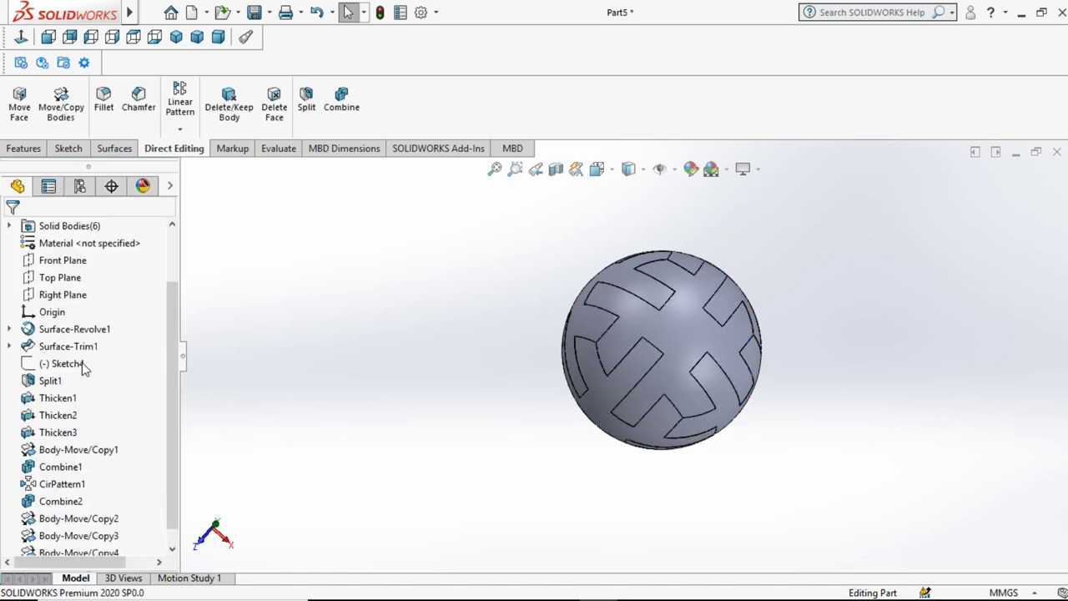
# - Inspect the Split1 bodies and select the Thicken1 strip body to fillet
pyautogui.click(42, 380)
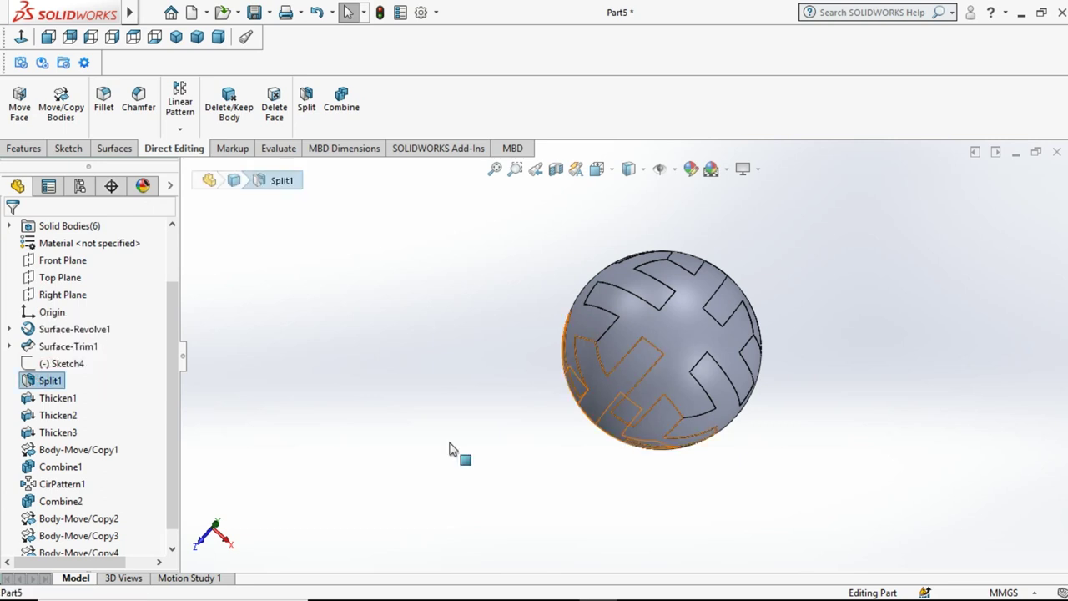
pyautogui.click(691, 339)
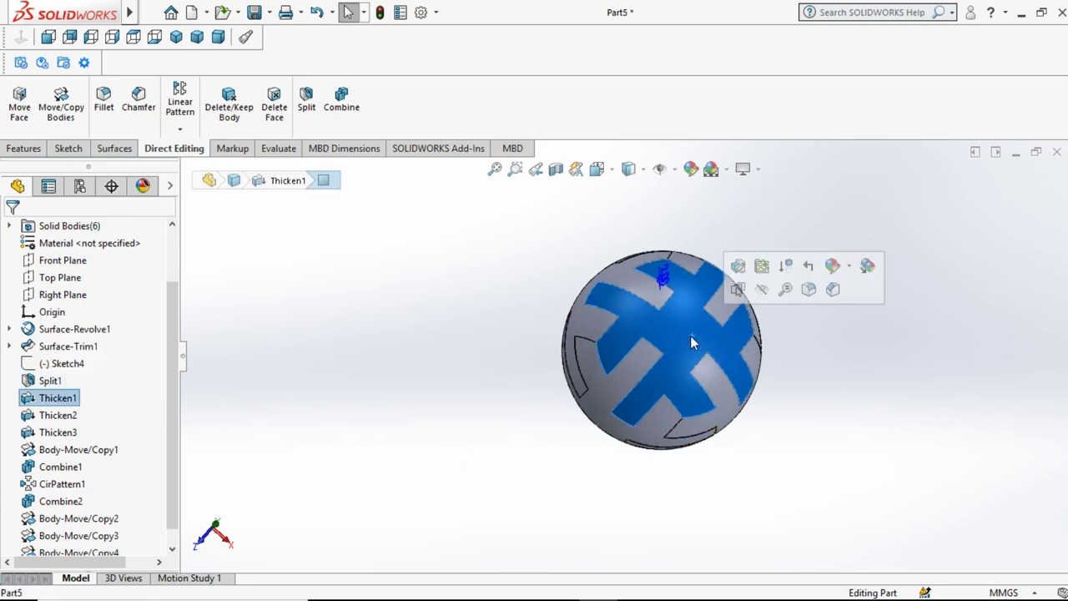
pyautogui.rightClick(48, 403)
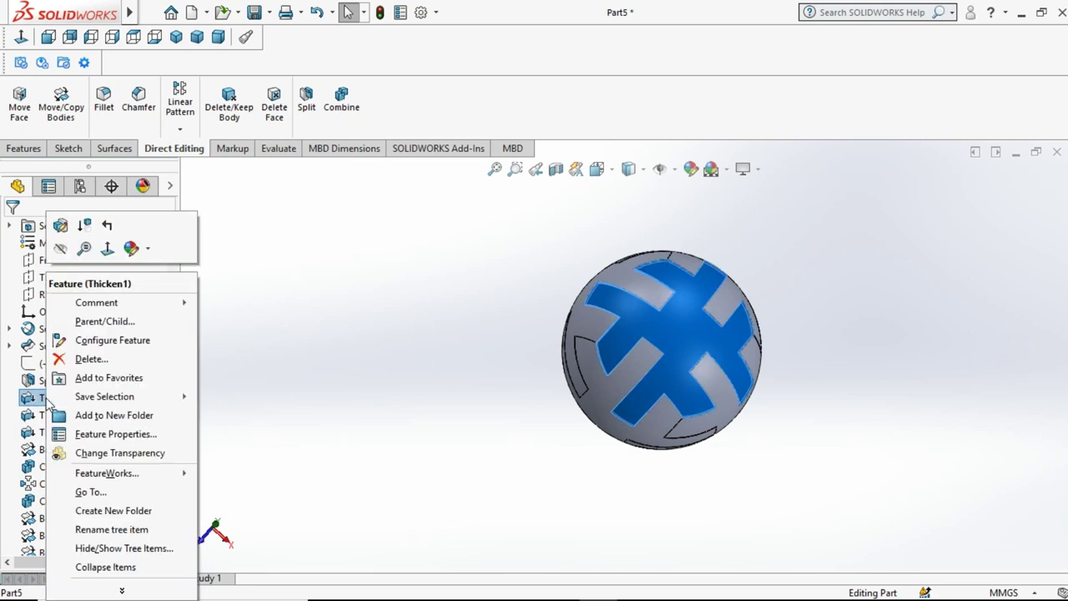
pyautogui.click(448, 303)
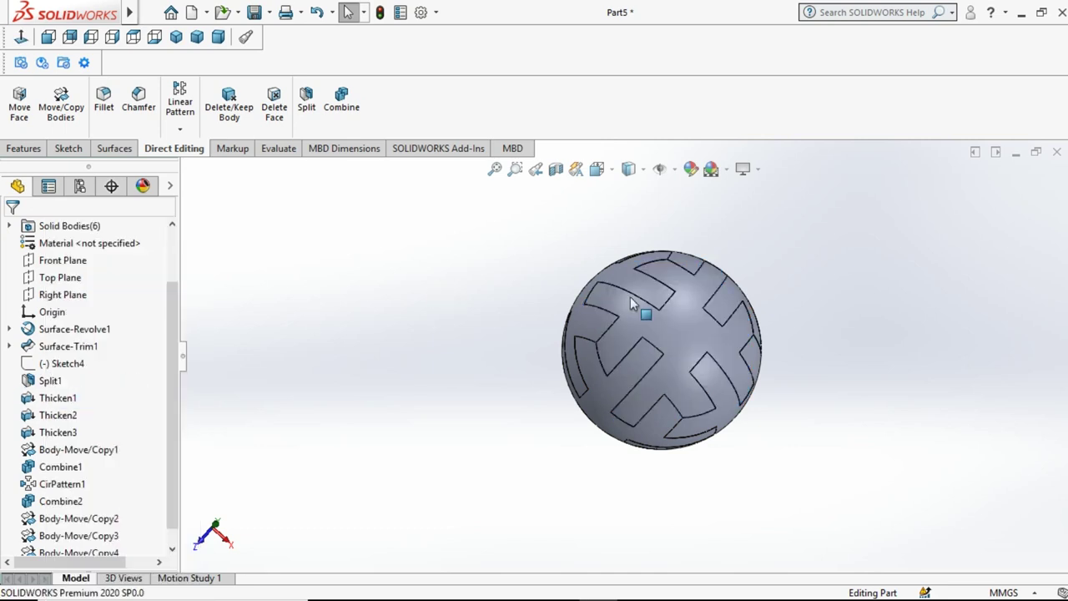
pyautogui.click(665, 280)
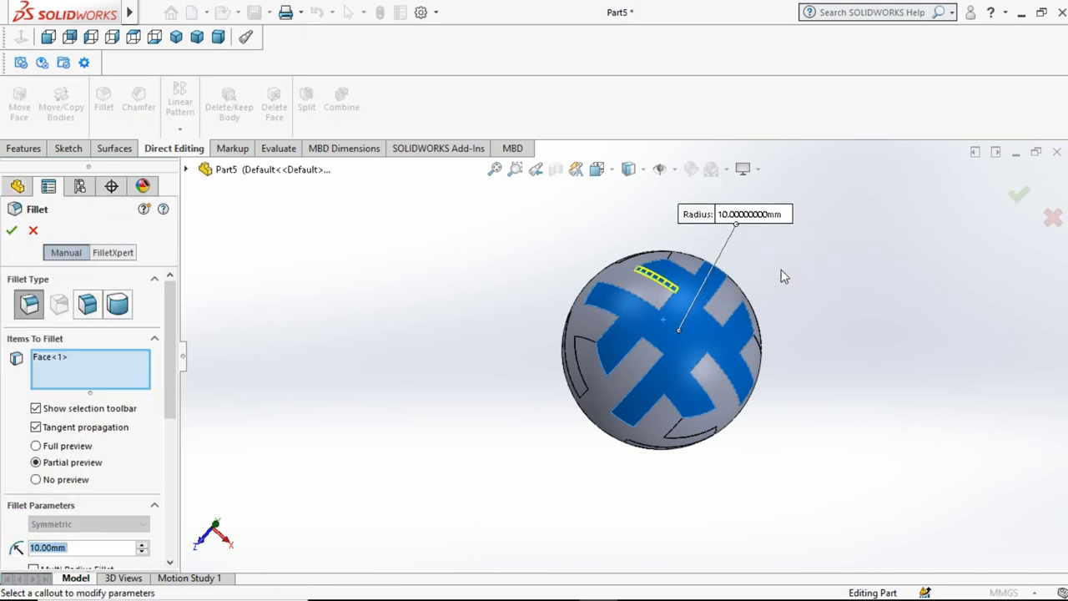
# - Apply a 1 mm fillet to the first strip body
pyautogui.write('1')
pyautogui.press('Return')
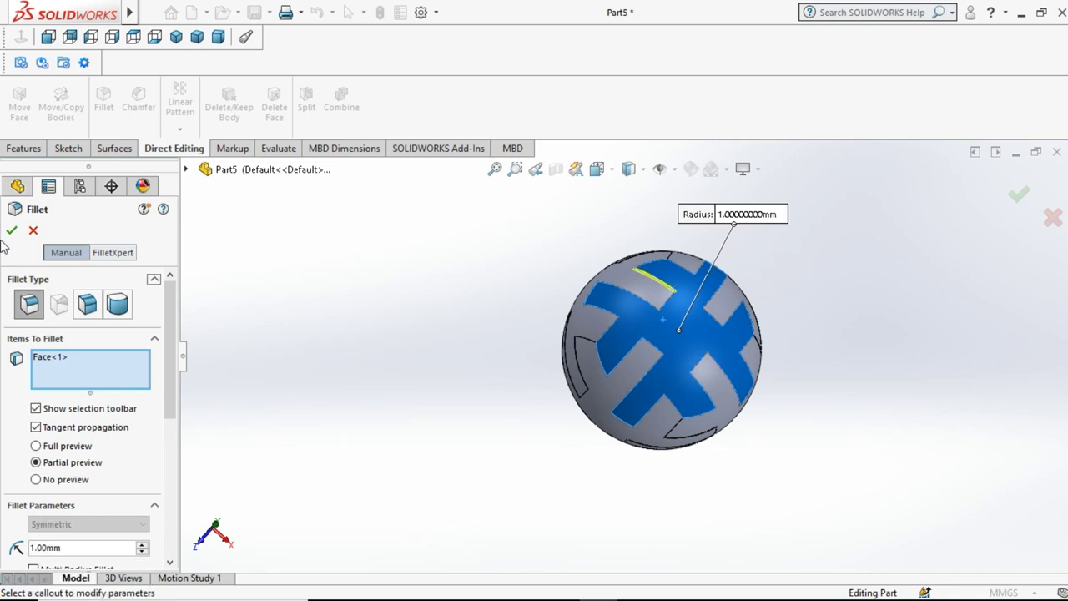
pyautogui.click(12, 231)
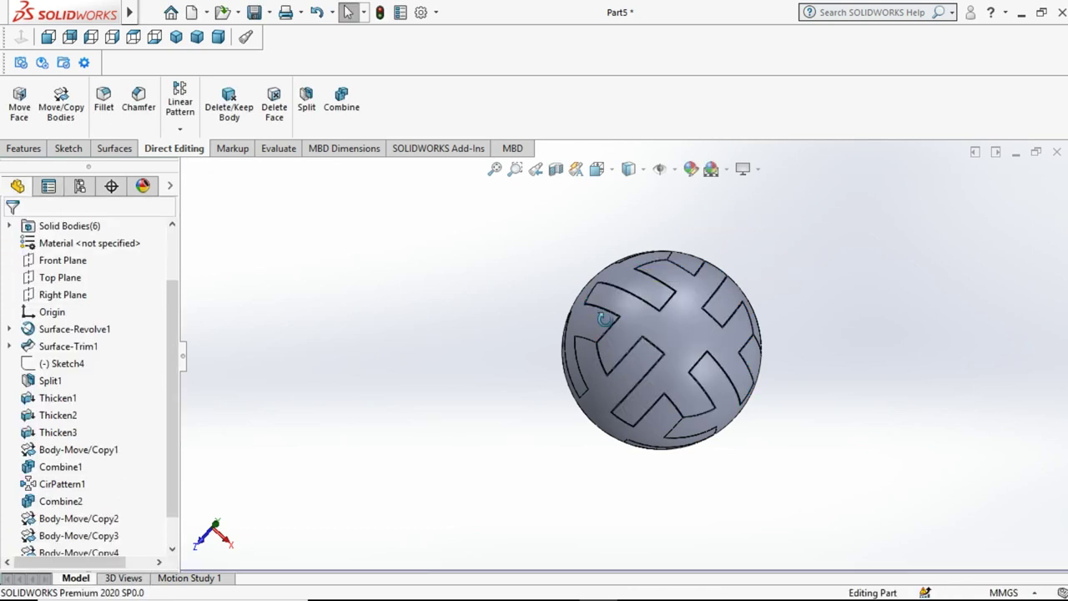
# - Start a fillet on the Body-Move/Copy2 strip and try adding another strip's faces
pyautogui.moveTo(606, 319); pyautogui.dragTo(673, 344, button='middle')
pyautogui.click(670, 373)
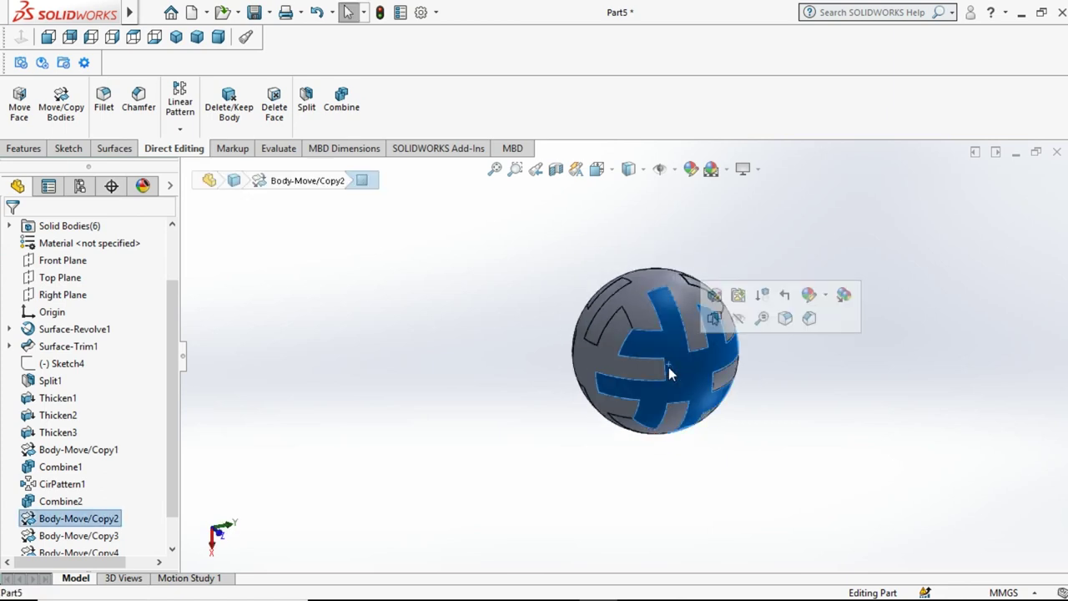
pyautogui.click(787, 318)
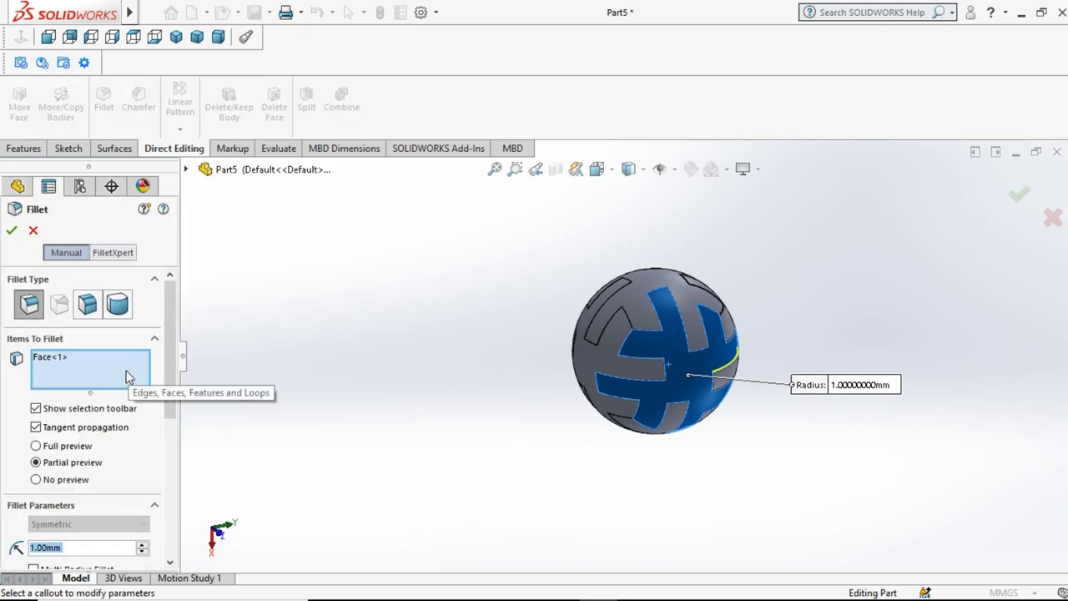
pyautogui.click(604, 344)
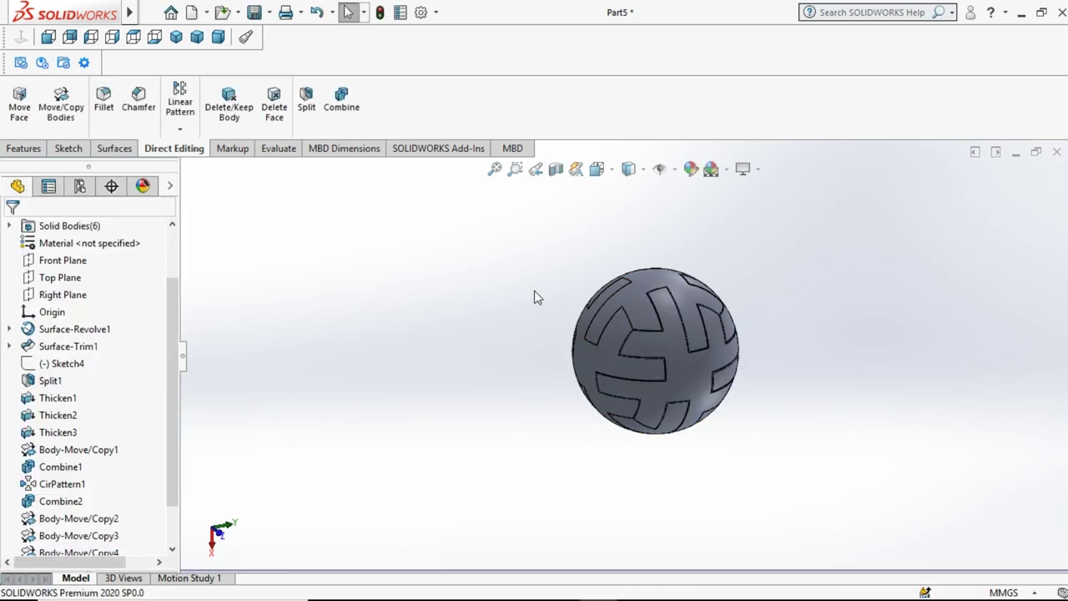
# - Apply a 1 mm fillet to the Body-Move/Copy3 strip body after one aborted attempt
pyautogui.click(645, 278)
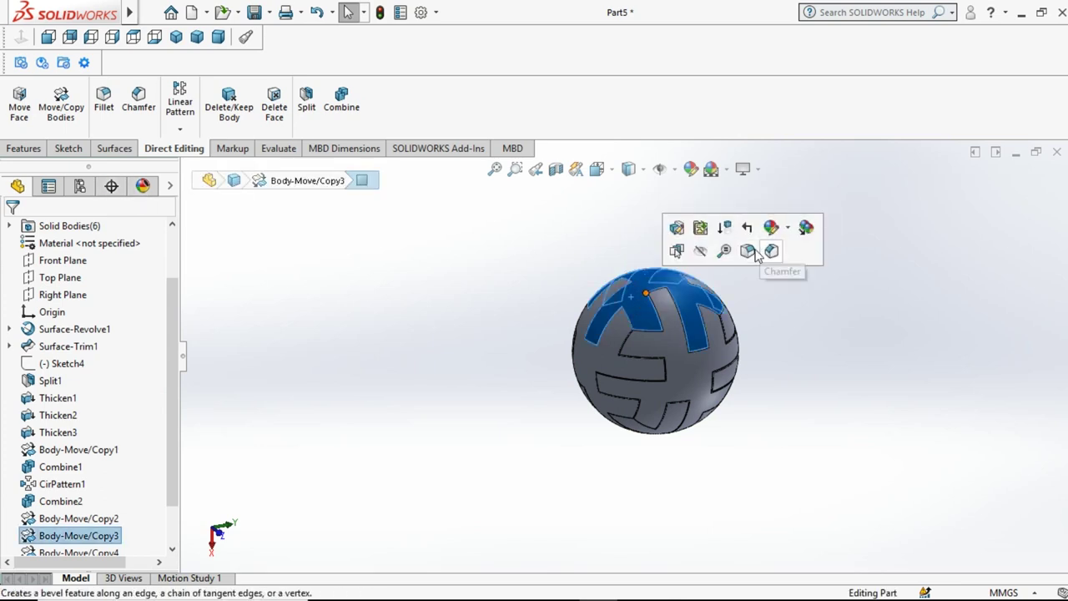
pyautogui.click(747, 251)
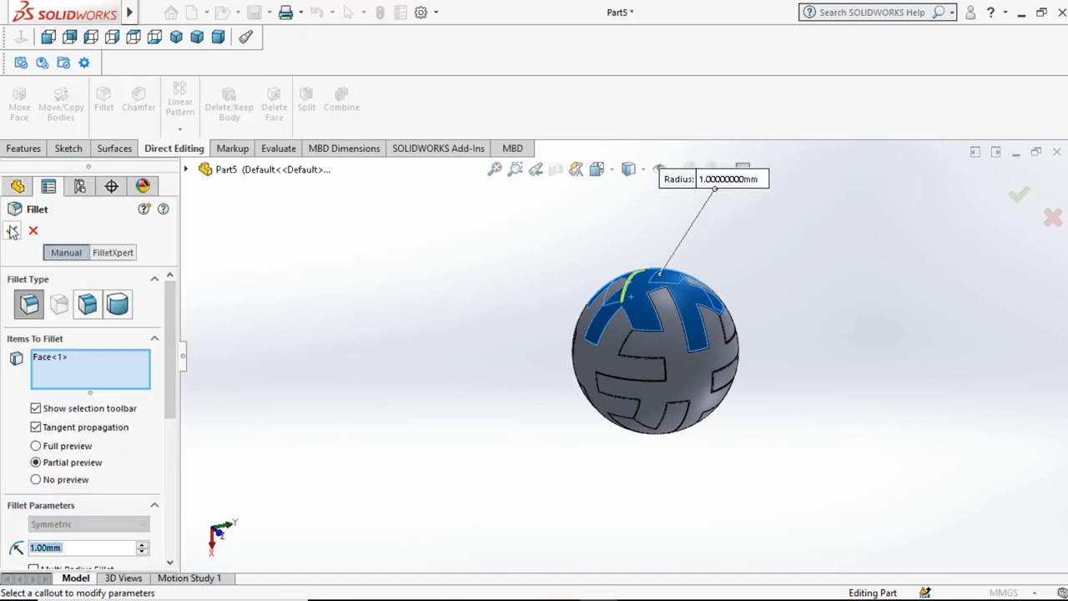
pyautogui.click(494, 253)
pyautogui.press('Return')
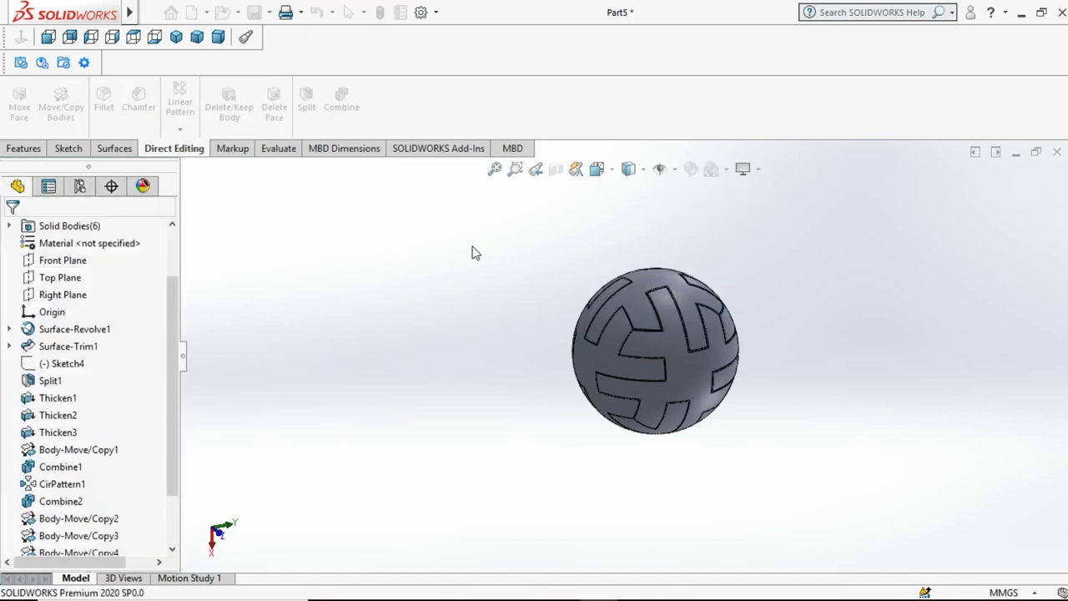
pyautogui.moveTo(573, 389)
pyautogui.mouseDown(button='middle')
pyautogui.moveTo(668, 343)
pyautogui.moveTo(643, 345)
pyautogui.mouseUp(button='middle')
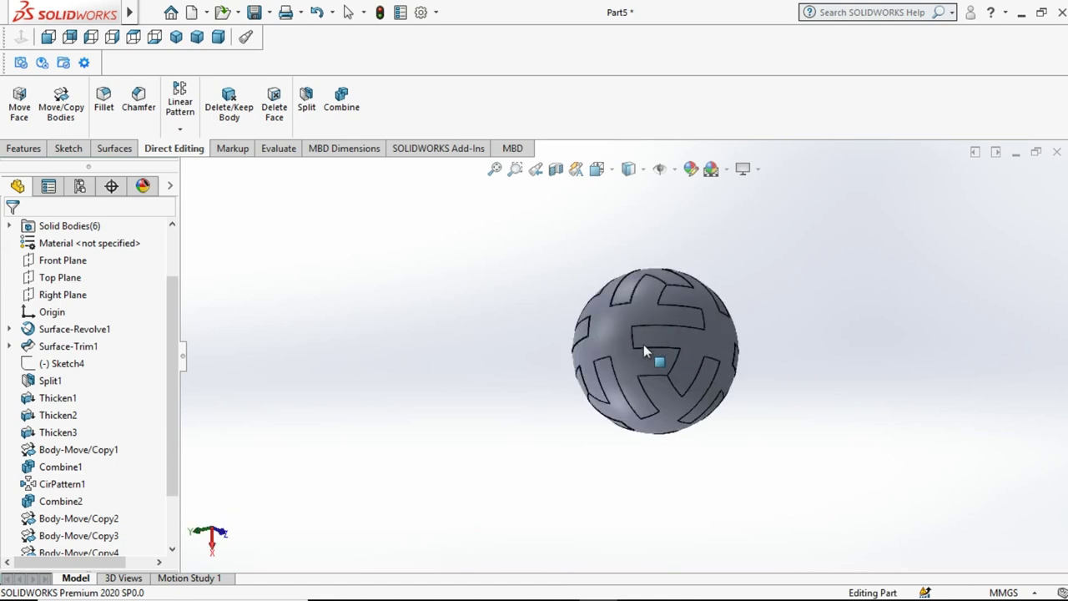
pyautogui.click(609, 338)
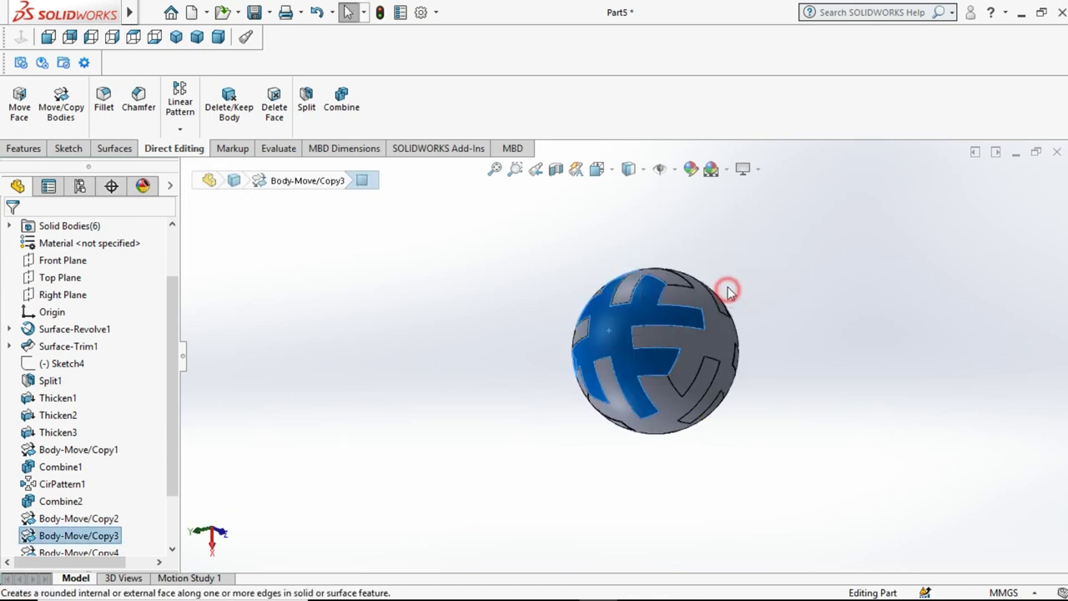
pyautogui.press('Return')
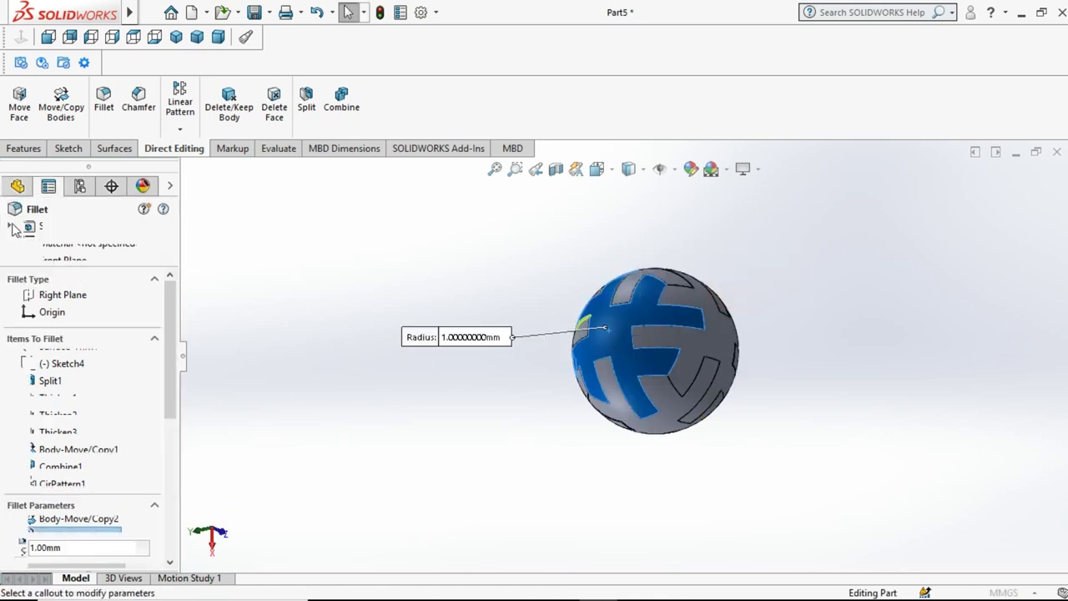
pyautogui.click(11, 231)
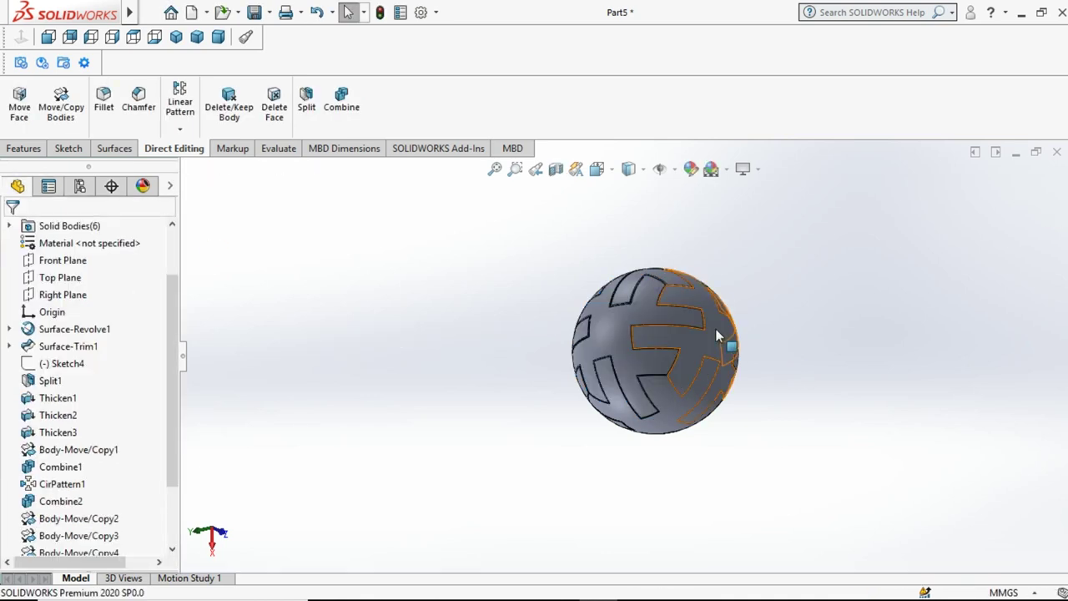
pyautogui.moveTo(674, 451)
pyautogui.mouseDown(button='middle')
pyautogui.moveTo(699, 285)
pyautogui.moveTo(694, 234)
pyautogui.moveTo(565, 305)
pyautogui.moveTo(609, 351)
pyautogui.mouseUp(button='middle')
# - Fillet the Body-Move/Copy4 strip at 1 mm and zoom to fit the whole ball
pyautogui.click(614, 350)
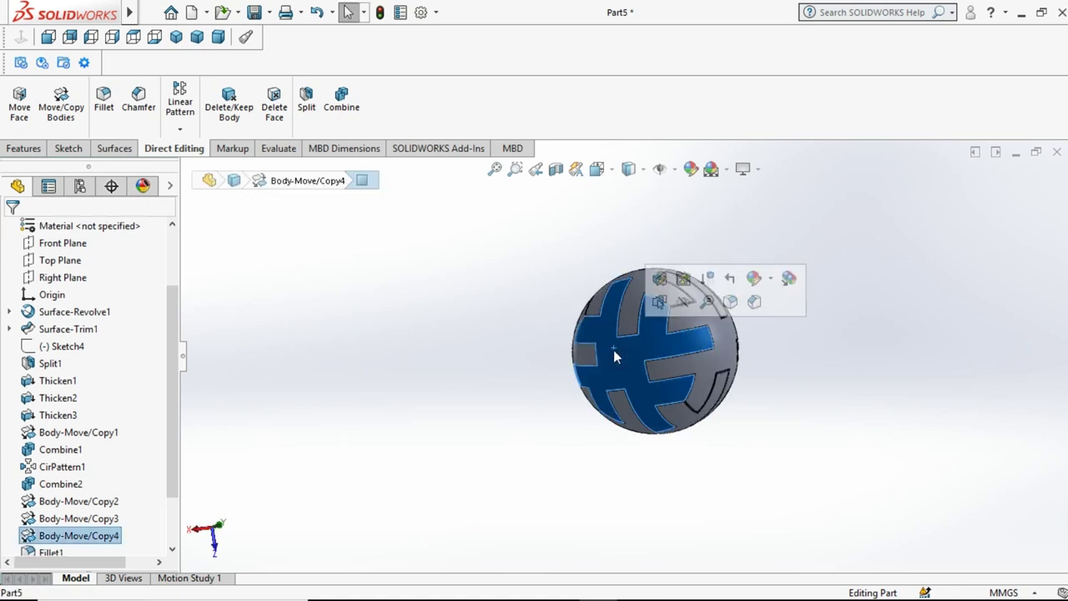
pyautogui.moveTo(608, 439); pyautogui.dragTo(671, 342, button='middle')
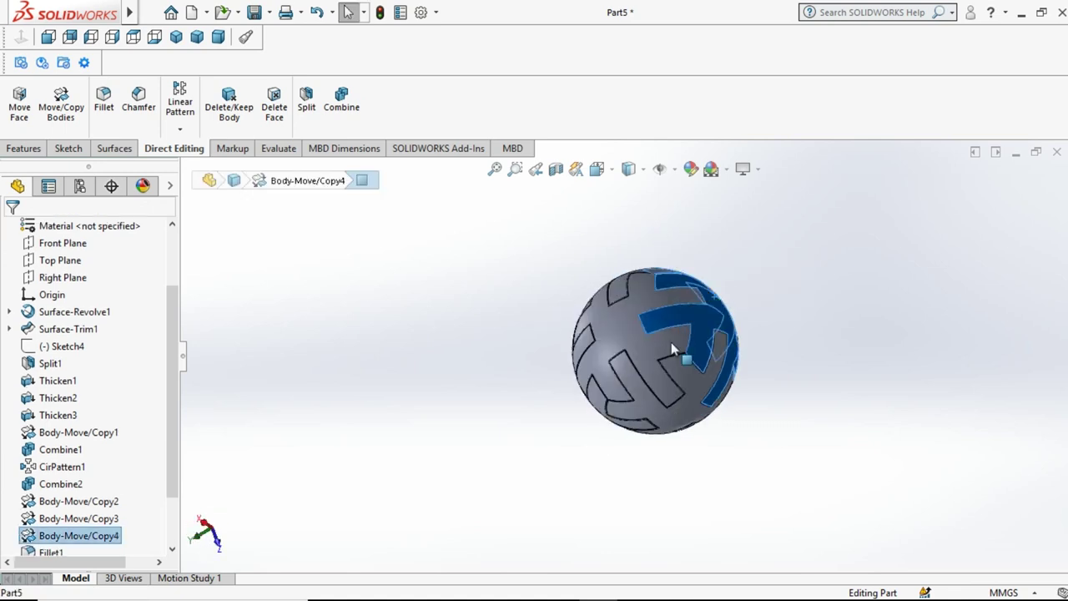
pyautogui.scroll(3, 671, 343)
pyautogui.scroll(-2, 561, 373)
pyautogui.scroll(-5, 560, 373)
pyautogui.scroll(-2, 632, 333)
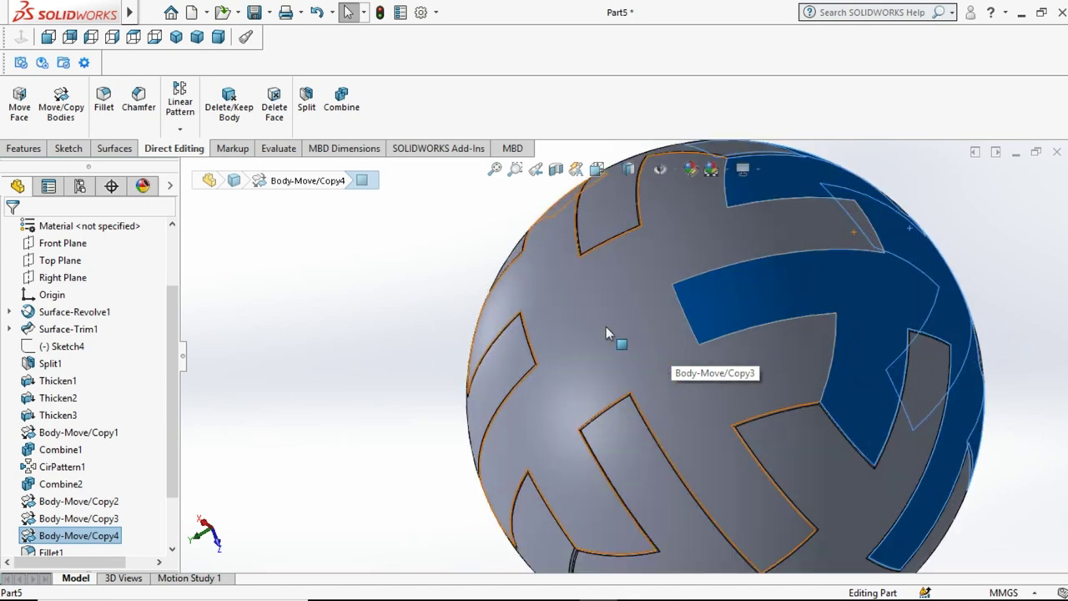
pyautogui.click(424, 302)
pyautogui.click(775, 294)
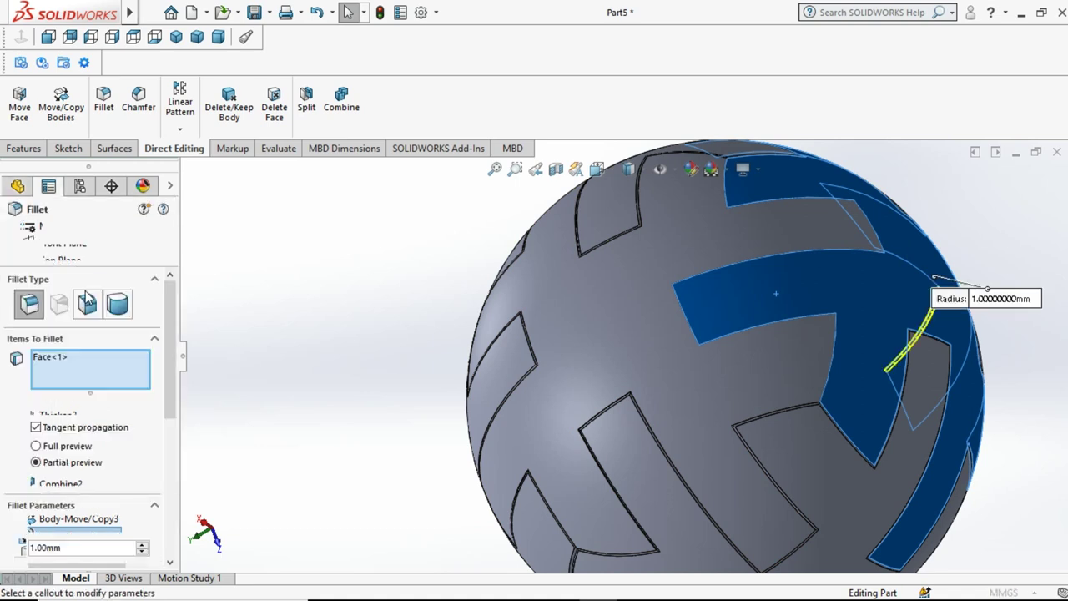
pyautogui.click(12, 234)
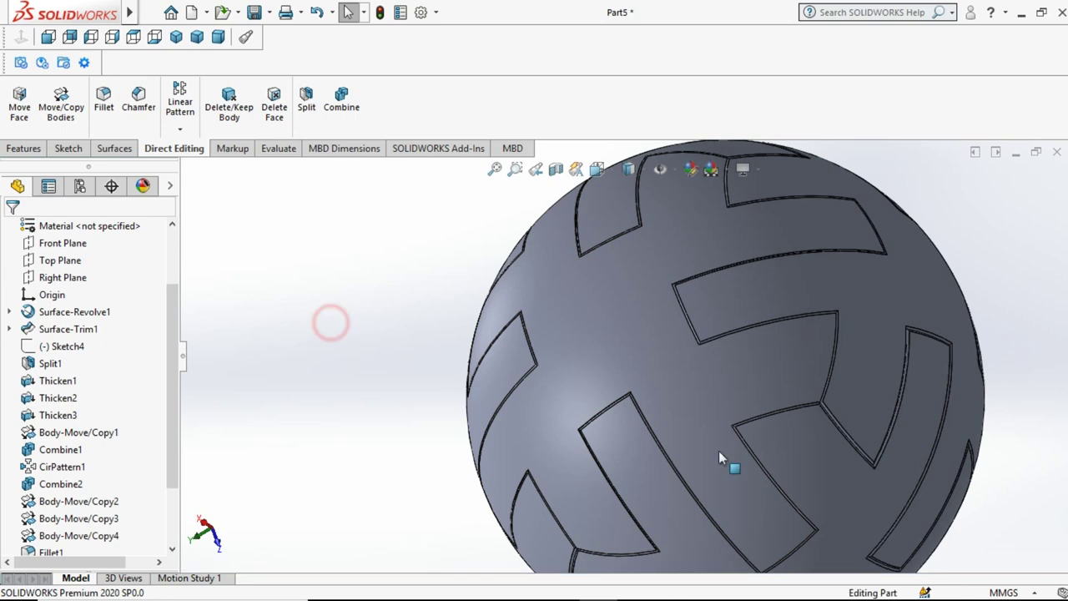
pyautogui.scroll(-2, 727, 435)
pyautogui.scroll(-2, 728, 440)
pyautogui.press('f')
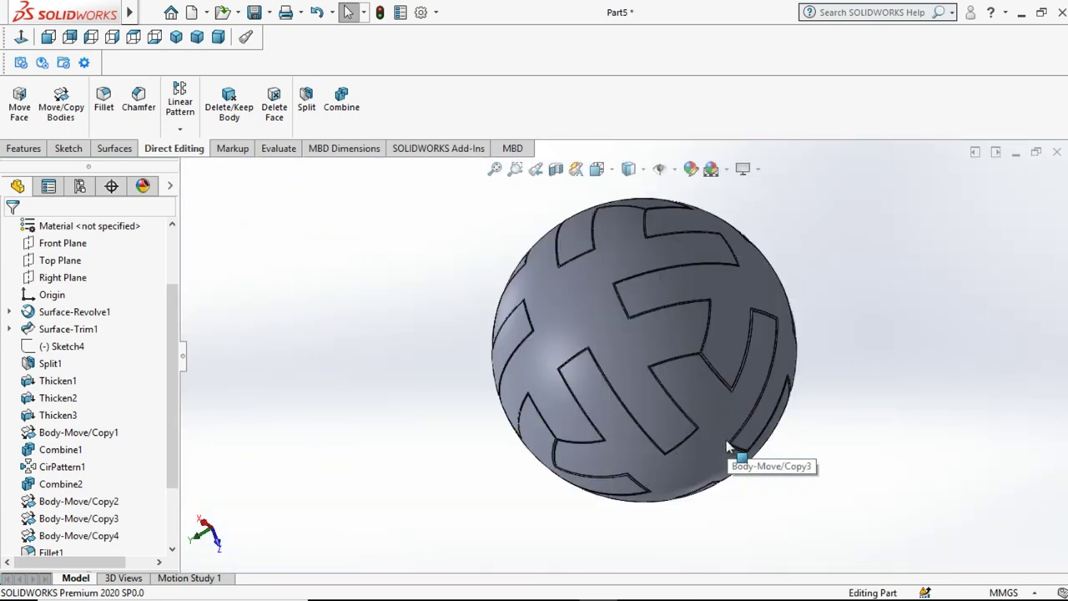